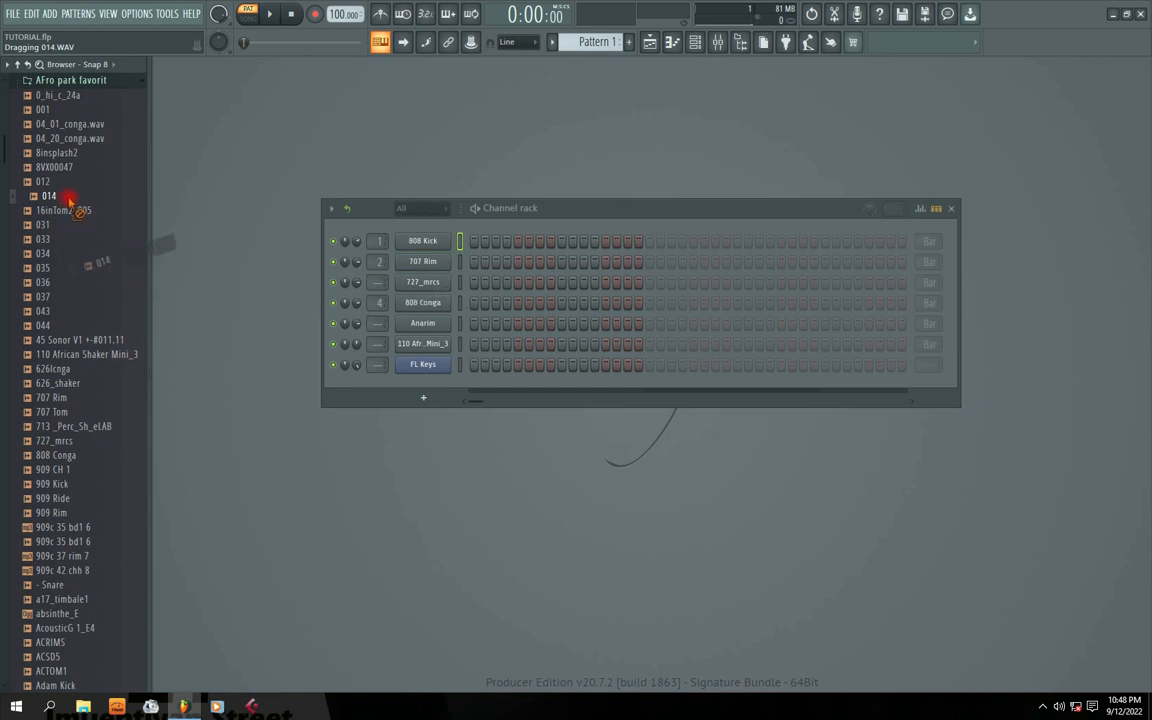
Audition browser samples and add 014 below the 707 Rim channel and 031 below the 727_mrcs channel.
{"action": "left_click", "coordinate": [50, 210]}
{"action": "left_click", "coordinate": [43, 196]}
{"action": "left_click_drag", "start_coordinate": [43, 196], "coordinate": [357, 275]}
{"action": "left_click", "coordinate": [44, 255]}
{"action": "left_click", "coordinate": [46, 240]}
{"action": "left_click", "coordinate": [48, 212]}
{"action": "left_click_drag", "start_coordinate": [46, 227], "coordinate": [354, 316]}
Audition samples 034 to 036, add 035 as a channel below 808 Conga, and preview the 808 Conga sound.
{"action": "left_click", "coordinate": [46, 255]}
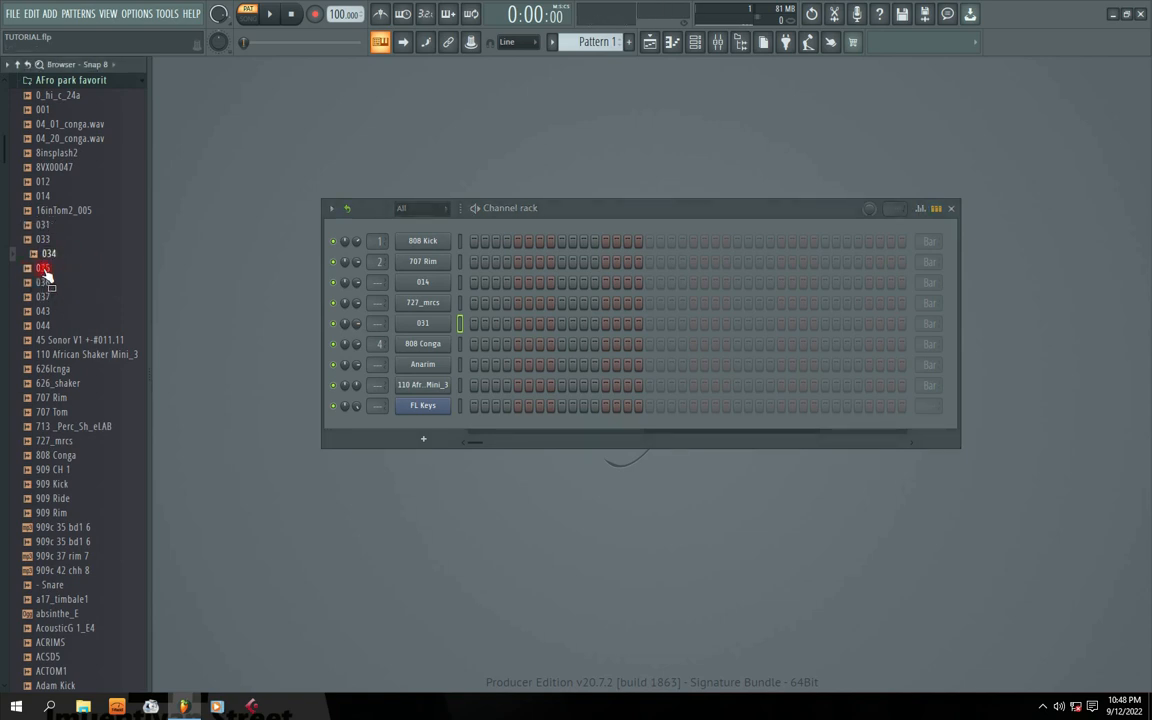
{"action": "left_click", "coordinate": [44, 270]}
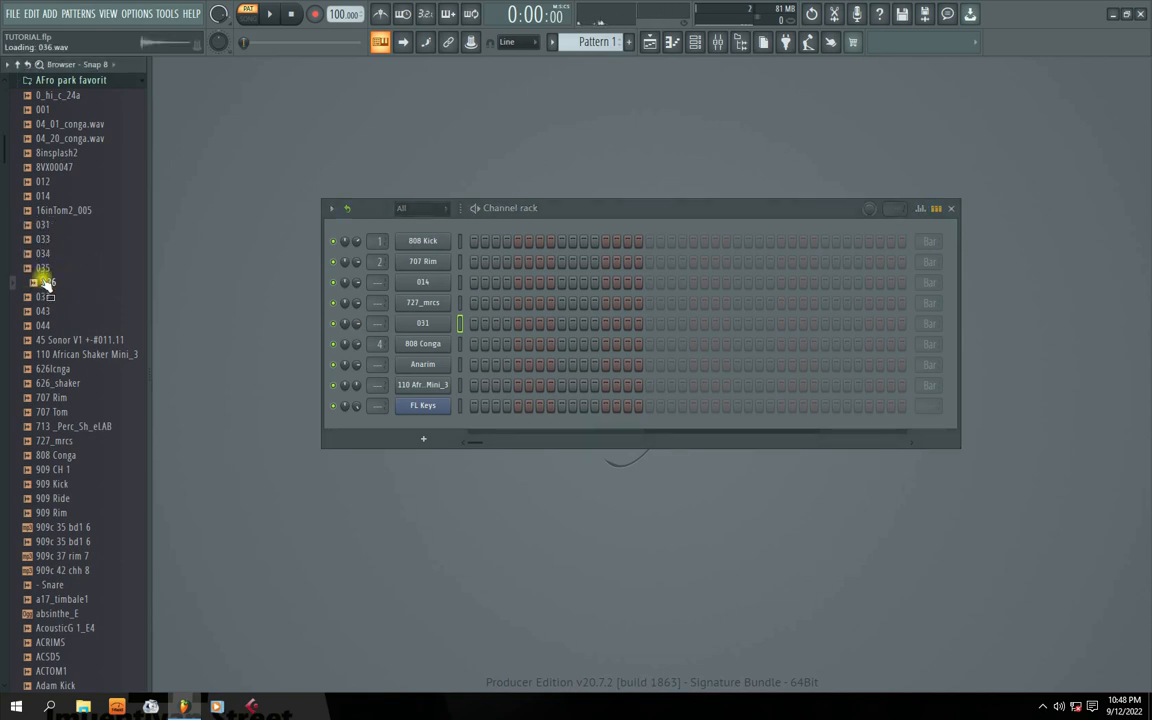
{"action": "left_click", "coordinate": [46, 270]}
{"action": "left_click_drag", "start_coordinate": [45, 268], "coordinate": [350, 360]}
{"action": "left_click", "coordinate": [440, 345]}
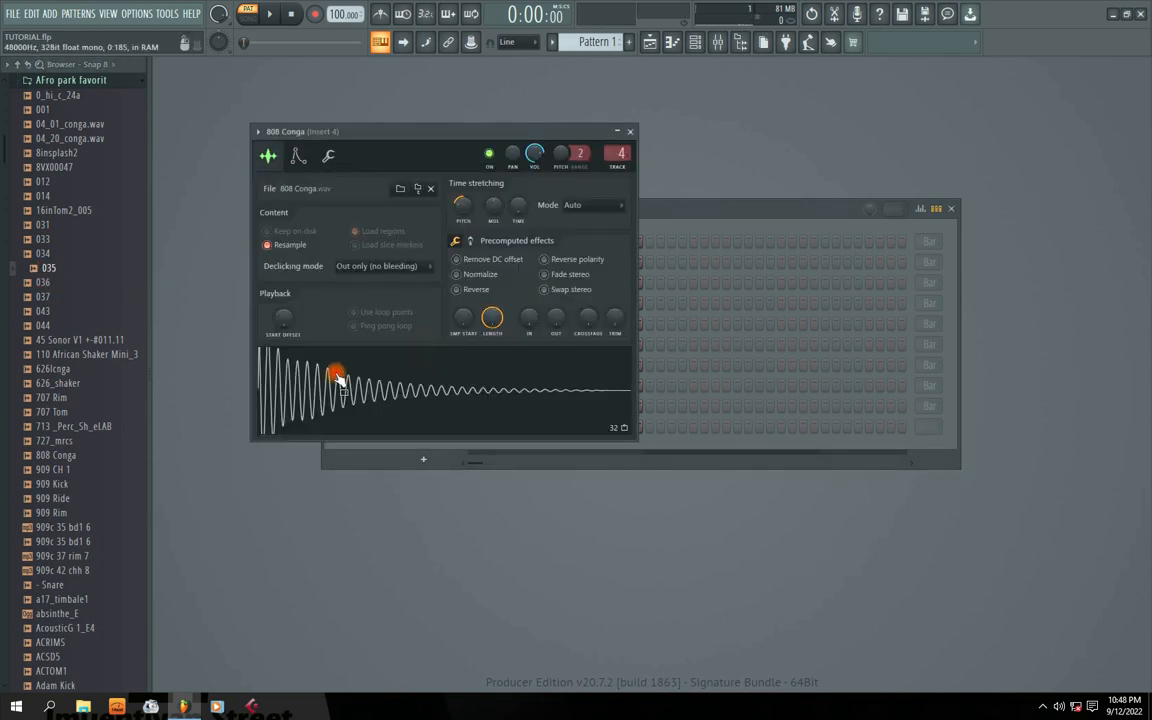
{"action": "left_click", "coordinate": [630, 132]}
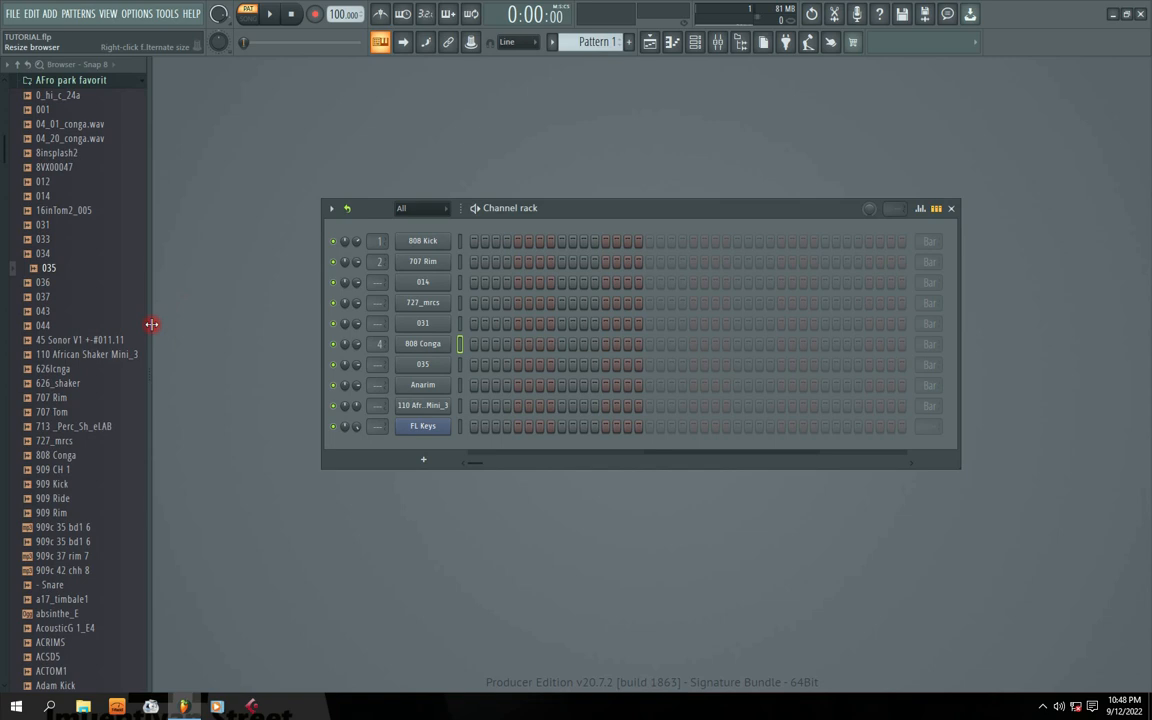
Add sample 043 as a channel below 014 and a second 707 Rim channel below the existing one.
{"action": "left_click", "coordinate": [47, 324]}
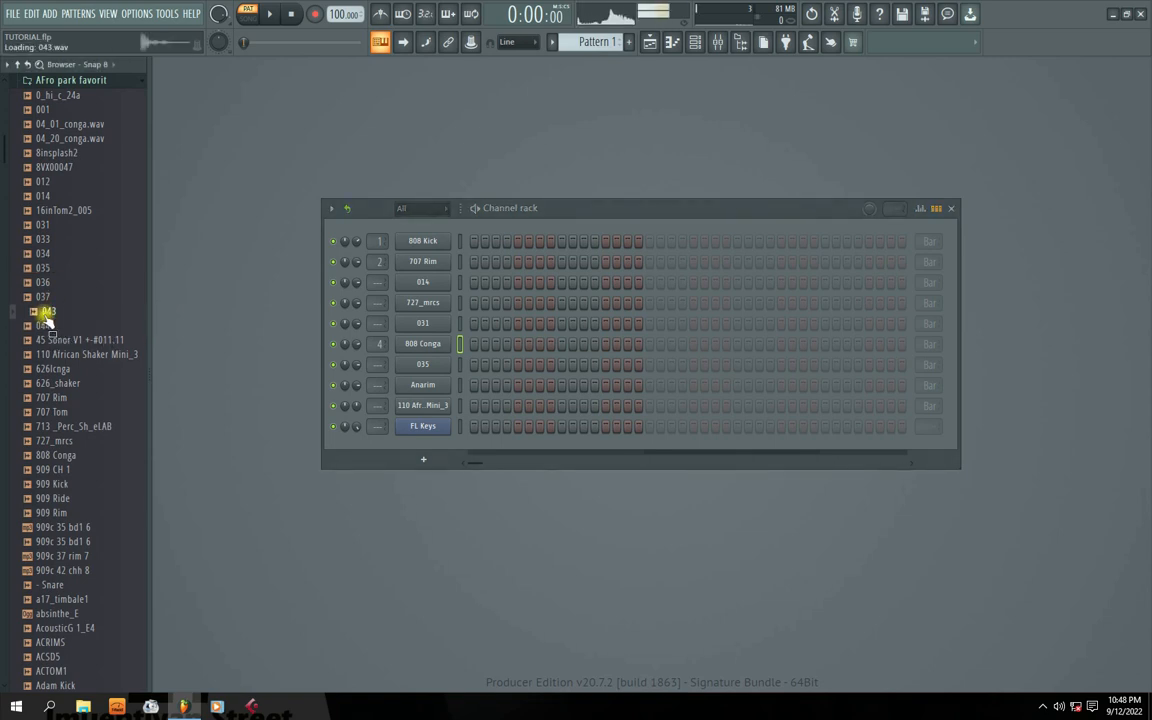
{"action": "left_click", "coordinate": [46, 312]}
{"action": "left_click_drag", "start_coordinate": [46, 312], "coordinate": [350, 296]}
{"action": "left_click_drag", "start_coordinate": [50, 398], "coordinate": [353, 276]}
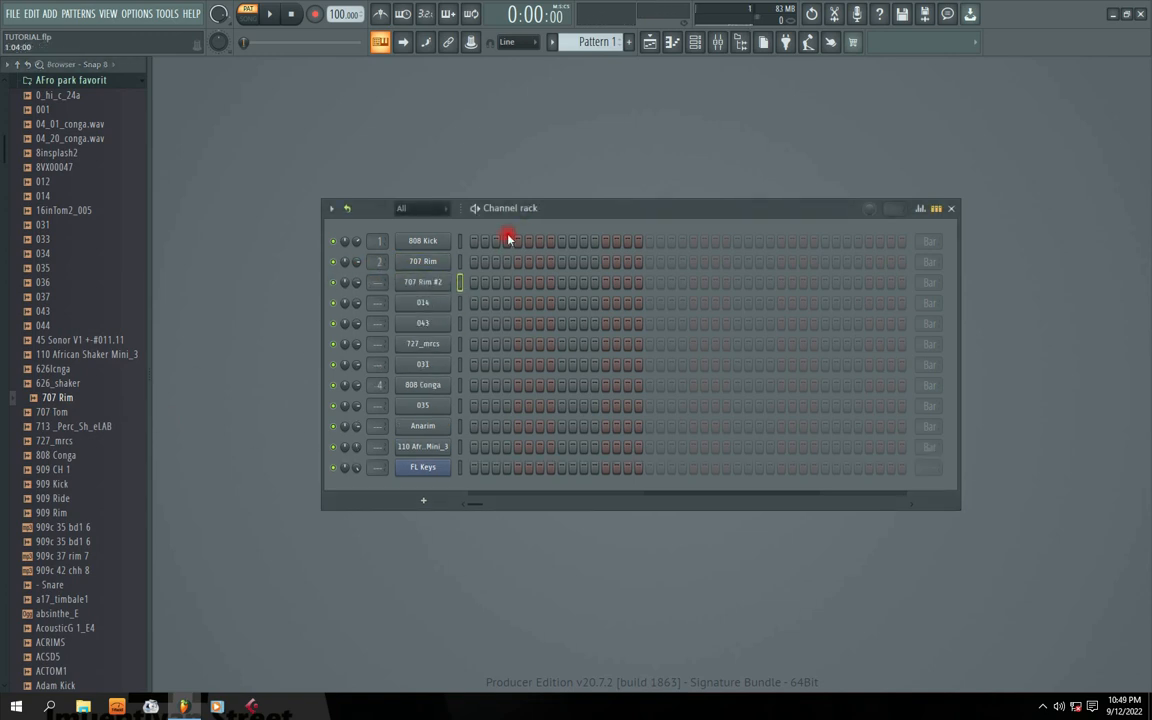
Audition the 707 Rim and 808 Kick channel samples in the channel rack.
{"action": "left_click_drag", "start_coordinate": [570, 210], "coordinate": [526, 223]}
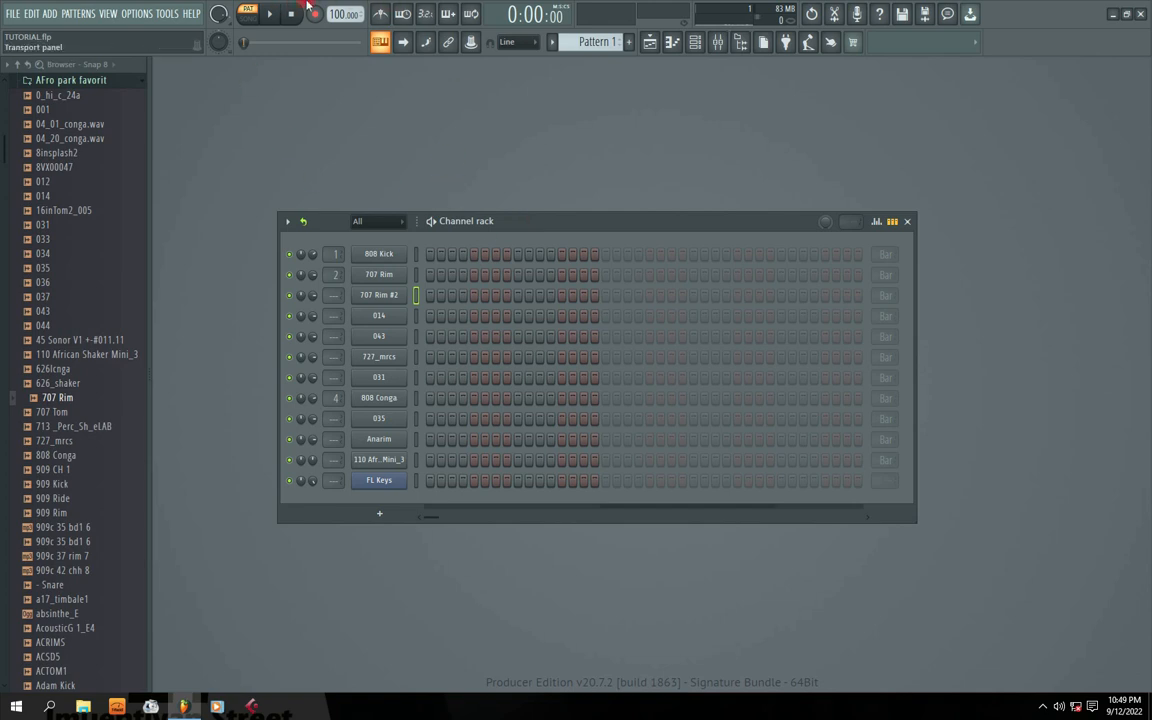
{"action": "left_click_drag", "start_coordinate": [497, 223], "coordinate": [584, 219]}
{"action": "left_click", "coordinate": [465, 272]}
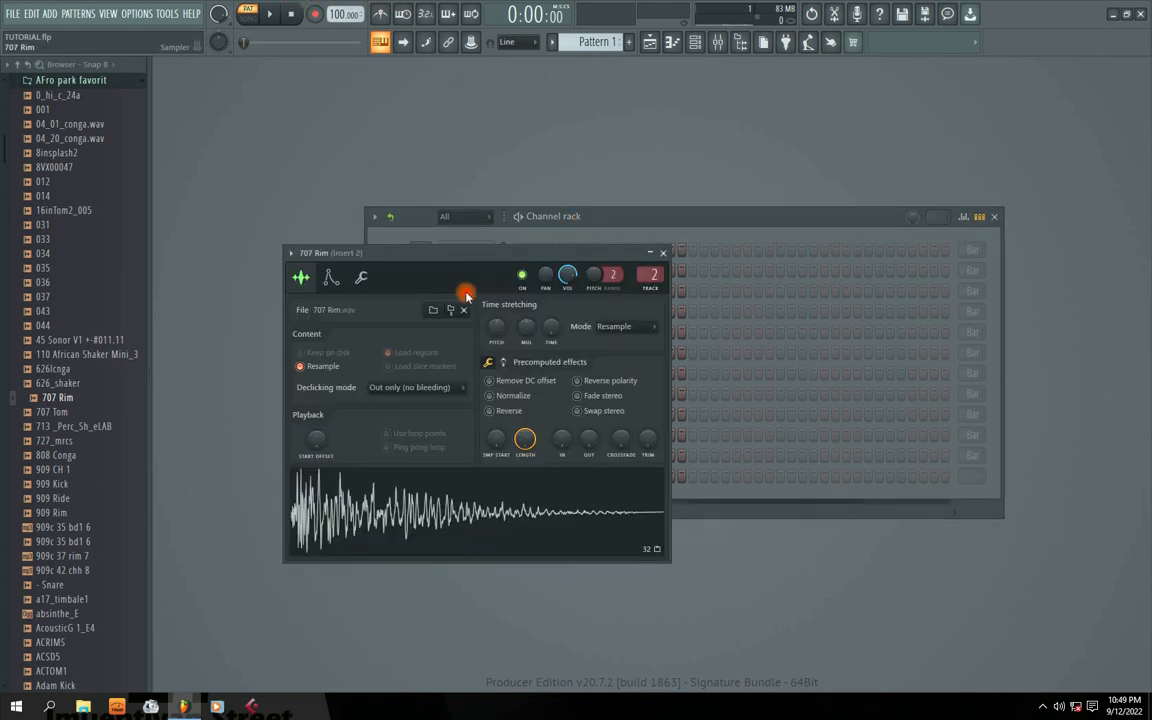
{"action": "left_click", "coordinate": [664, 253]}
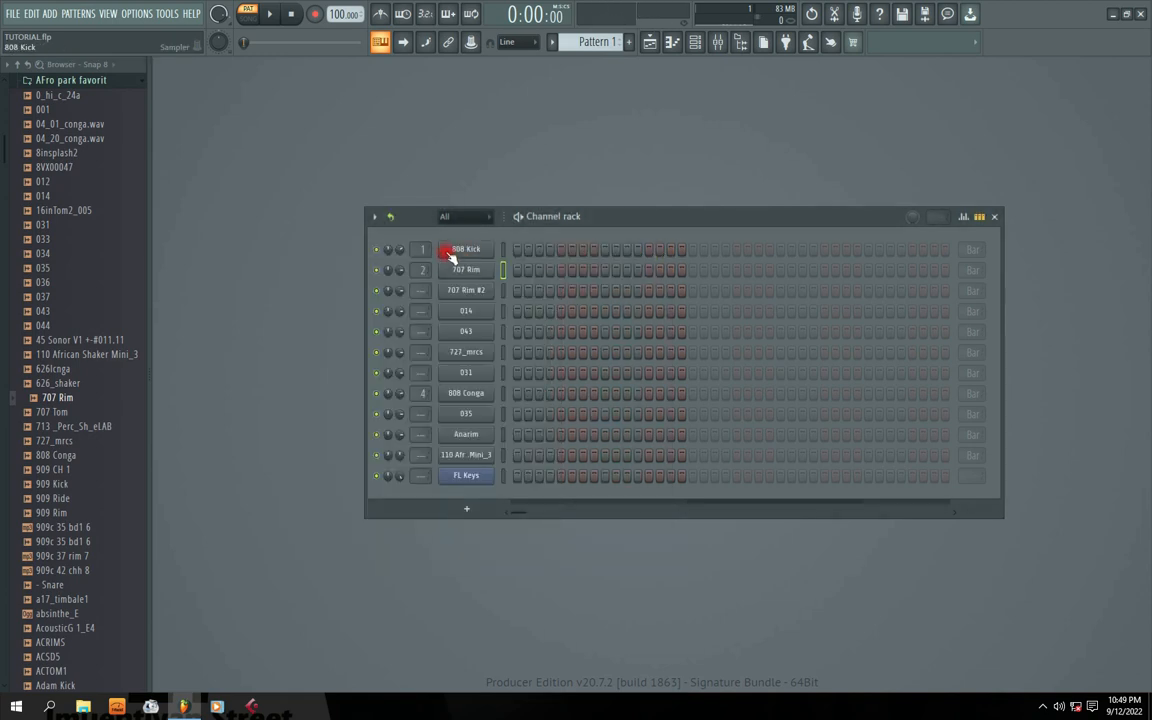
{"action": "left_click", "coordinate": [450, 249]}
{"action": "left_click", "coordinate": [648, 238]}
{"action": "left_click_drag", "start_coordinate": [612, 221], "coordinate": [557, 219]}
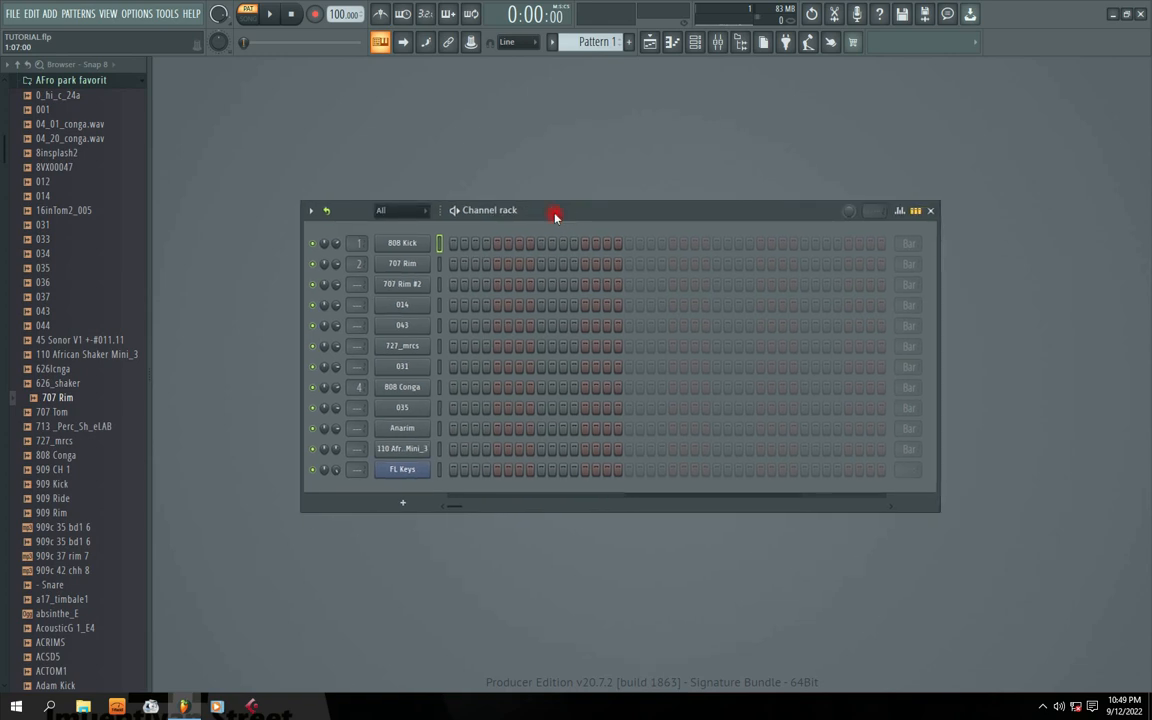
{"action": "left_click", "coordinate": [395, 263]}
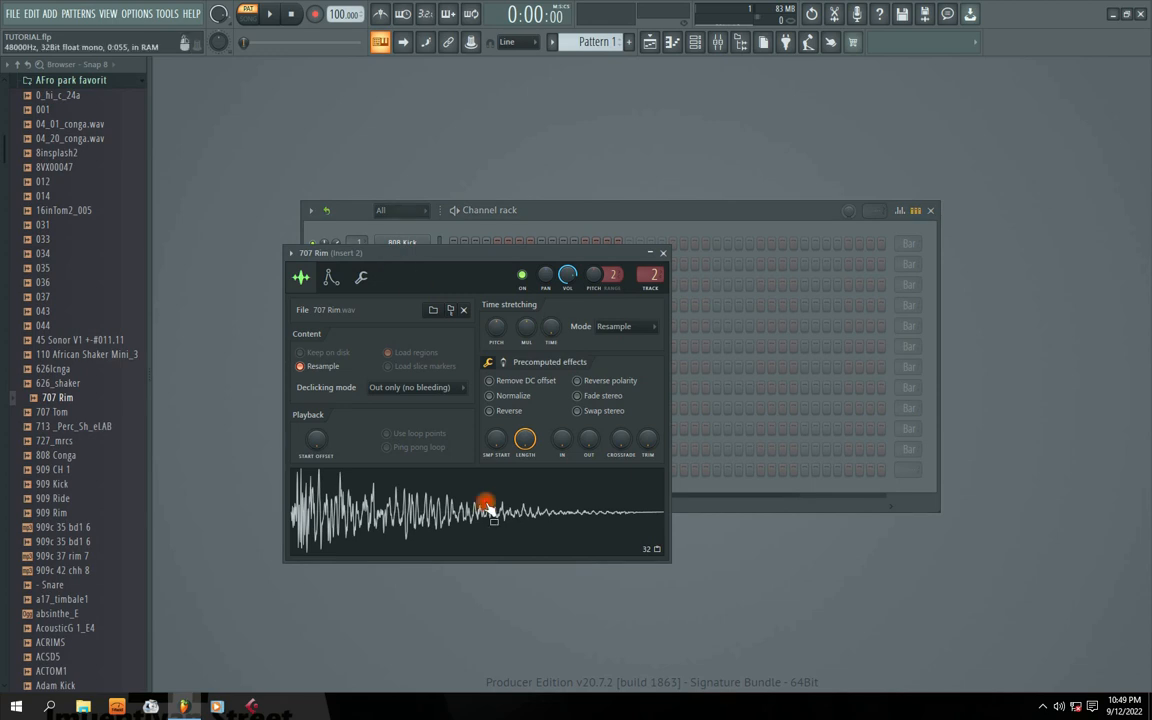
{"action": "left_click", "coordinate": [684, 254]}
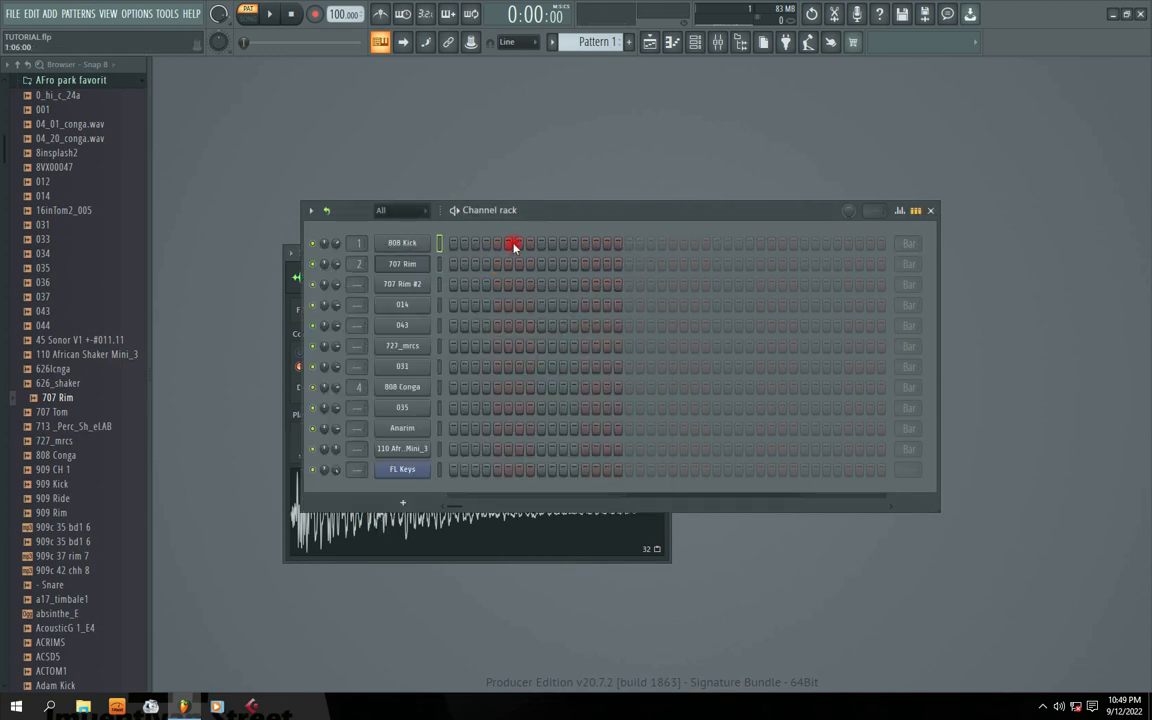
{"action": "left_click", "coordinate": [399, 527]}
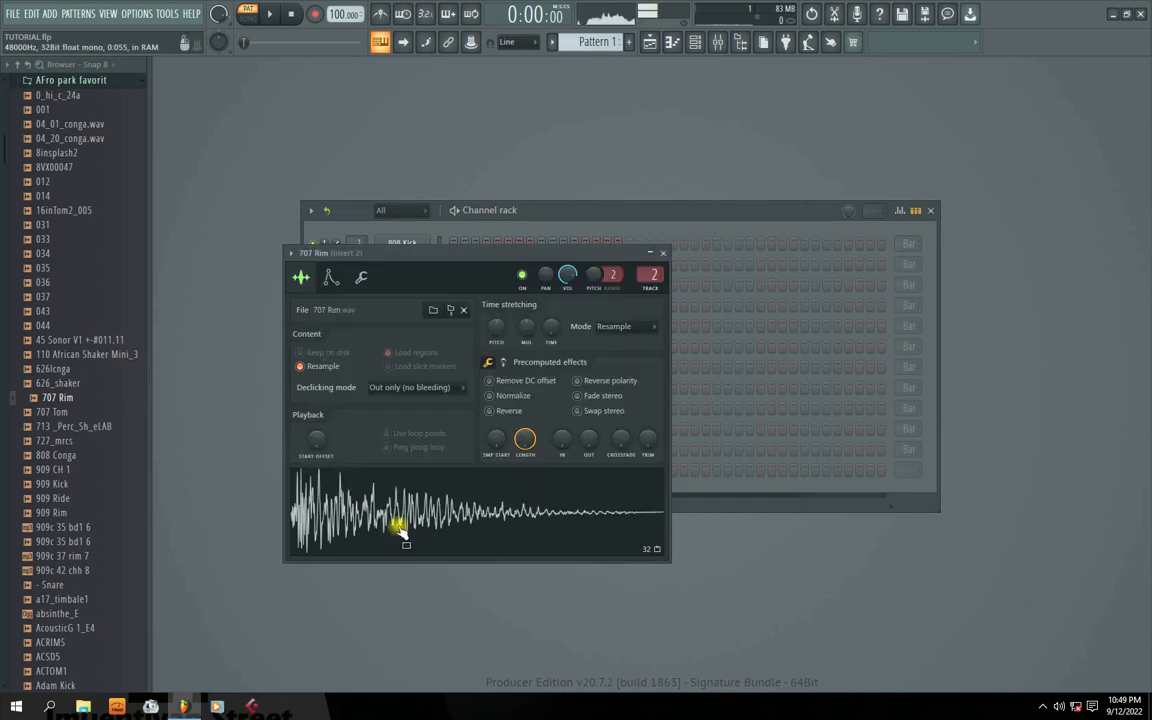
{"action": "left_click", "coordinate": [663, 253]}
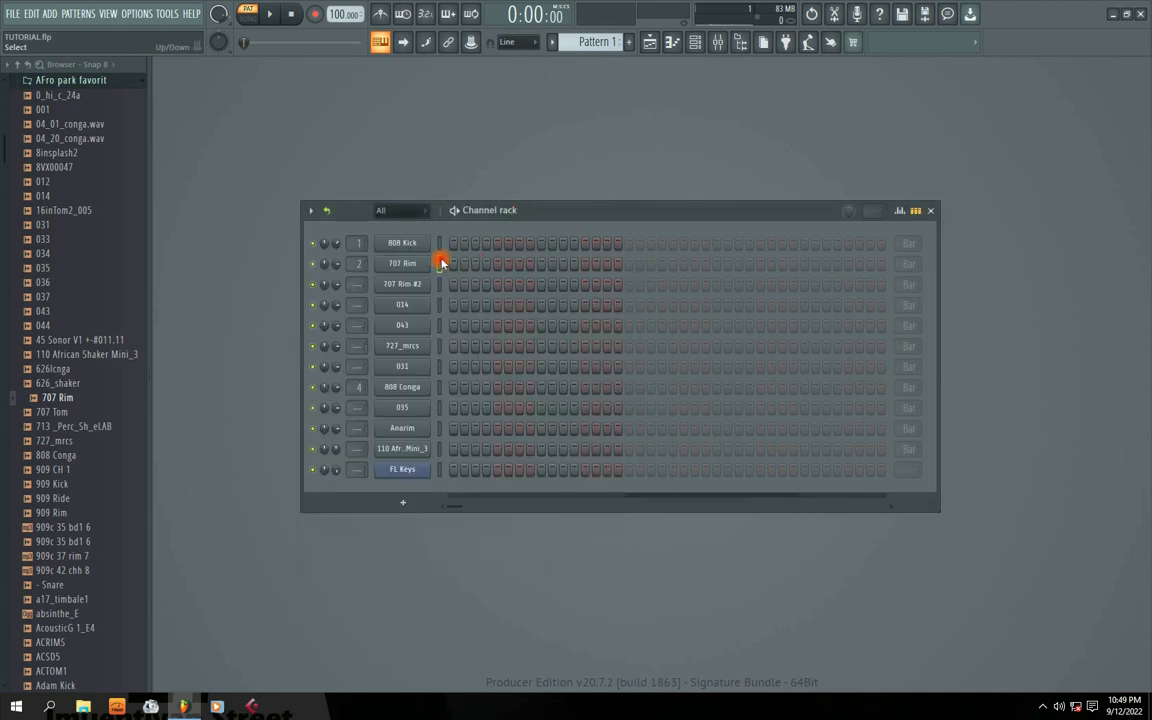
Program 707 Rim hits on steps 1, 4, 7, 9 and 12, add an 808 Kick on step 1, and play the pattern.
{"action": "left_click", "coordinate": [486, 264]}
{"action": "key", "text": "space"}
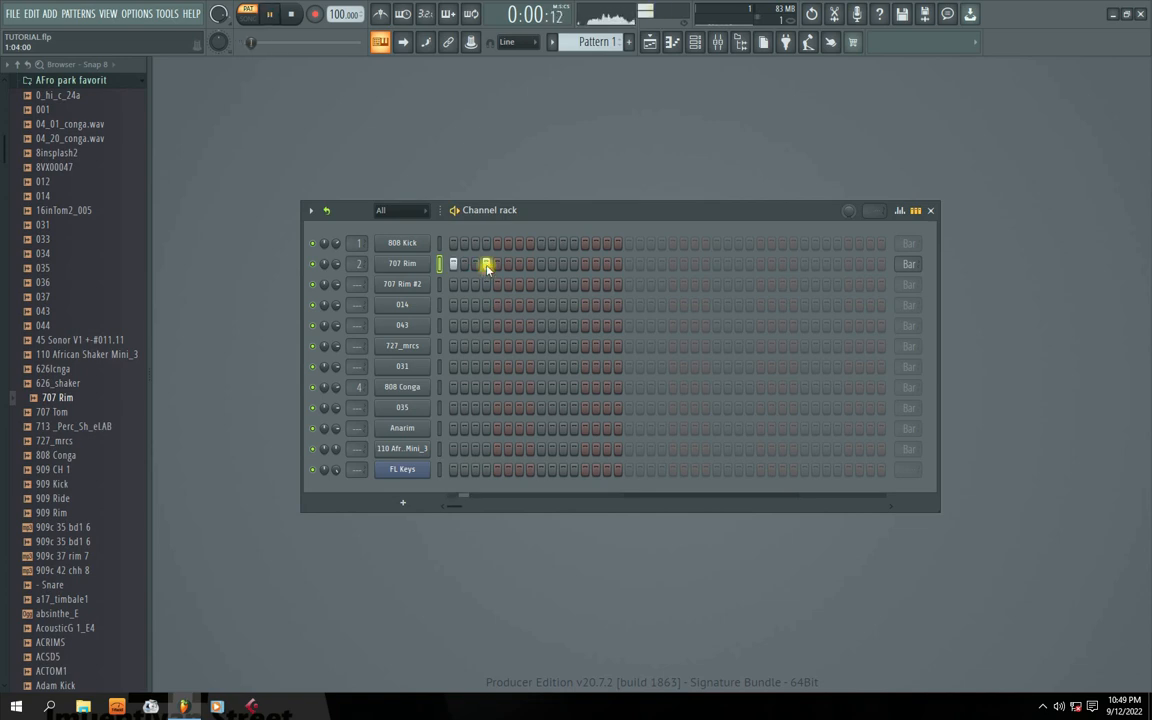
{"action": "left_click", "coordinate": [519, 264]}
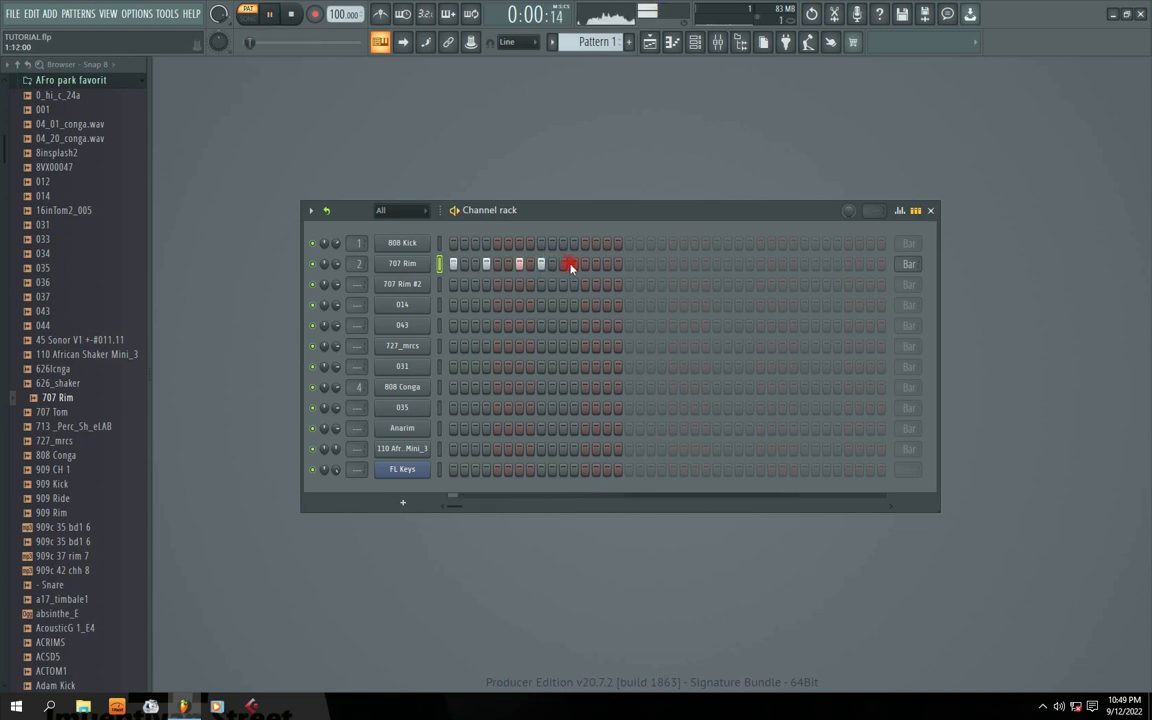
{"action": "left_click", "coordinate": [574, 264]}
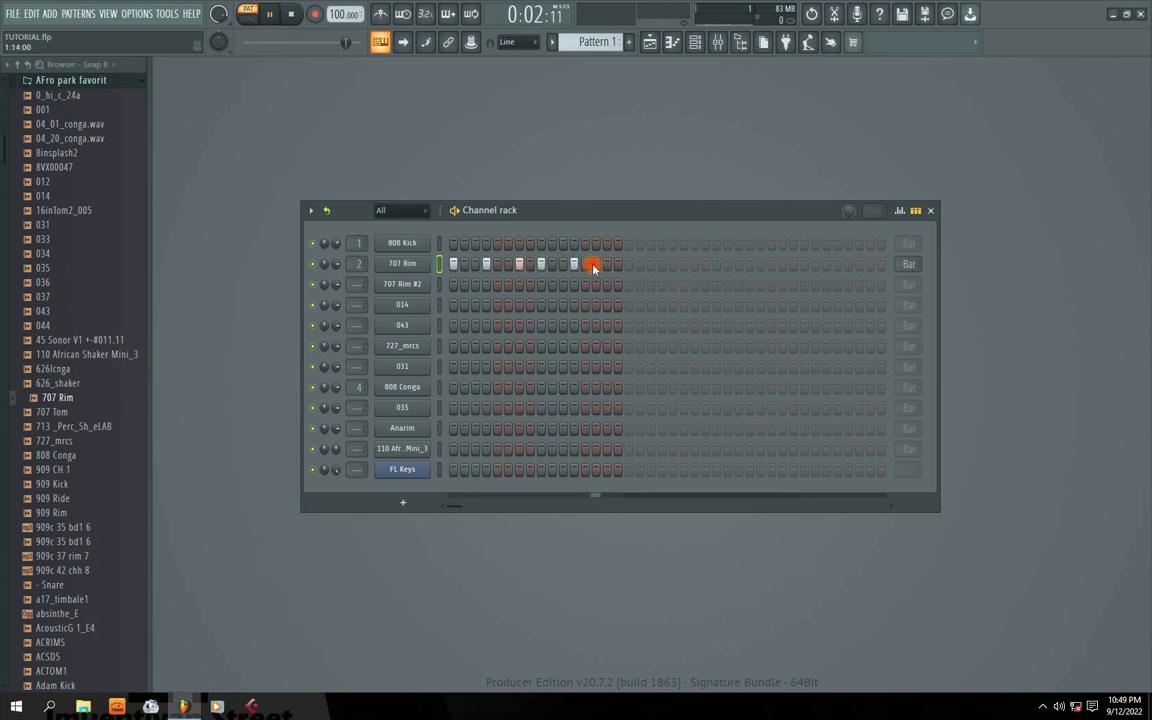
{"action": "key", "text": "space"}
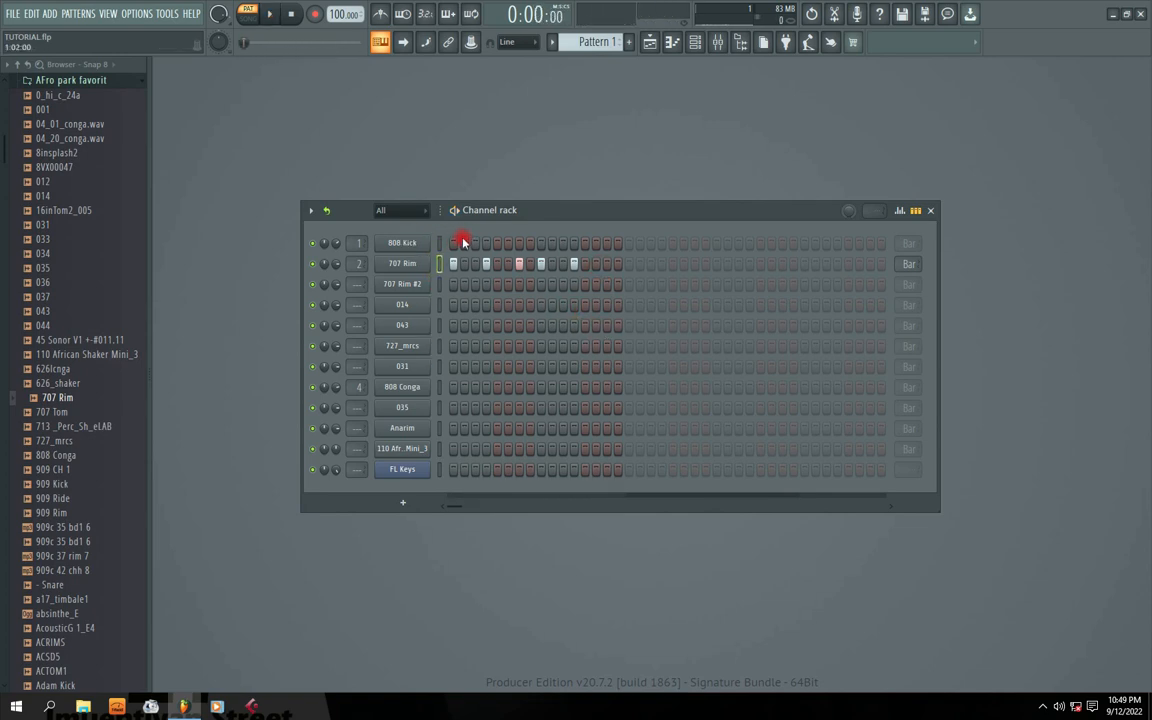
{"action": "left_click", "coordinate": [455, 243]}
{"action": "key", "text": "space"}
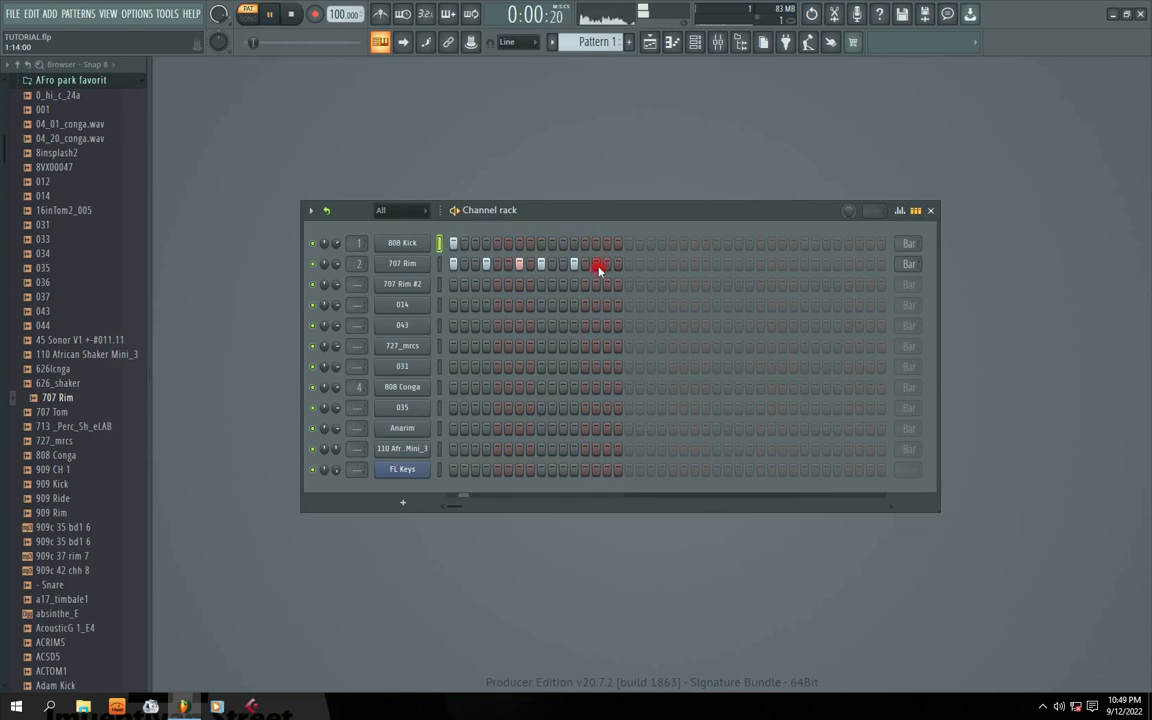
Try a 014 hit on step 14 during playback, and audition the 043 channel.
{"action": "left_click", "coordinate": [595, 307]}
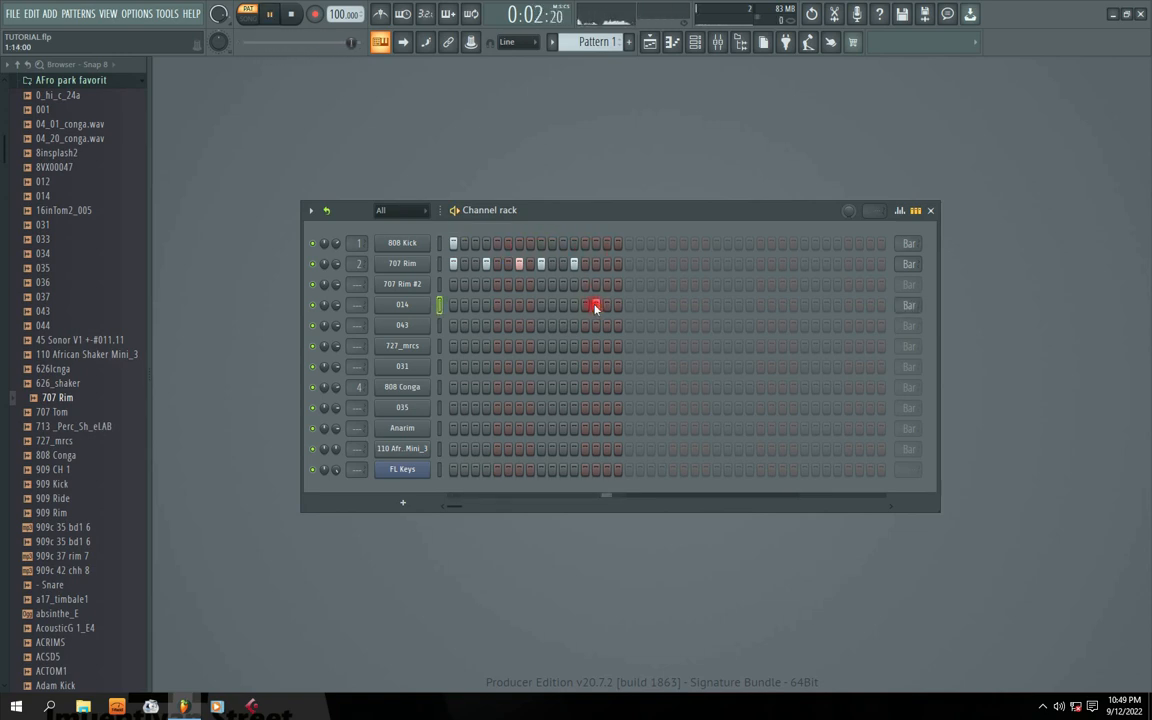
{"action": "left_click", "coordinate": [400, 326]}
{"action": "key", "text": "space"}
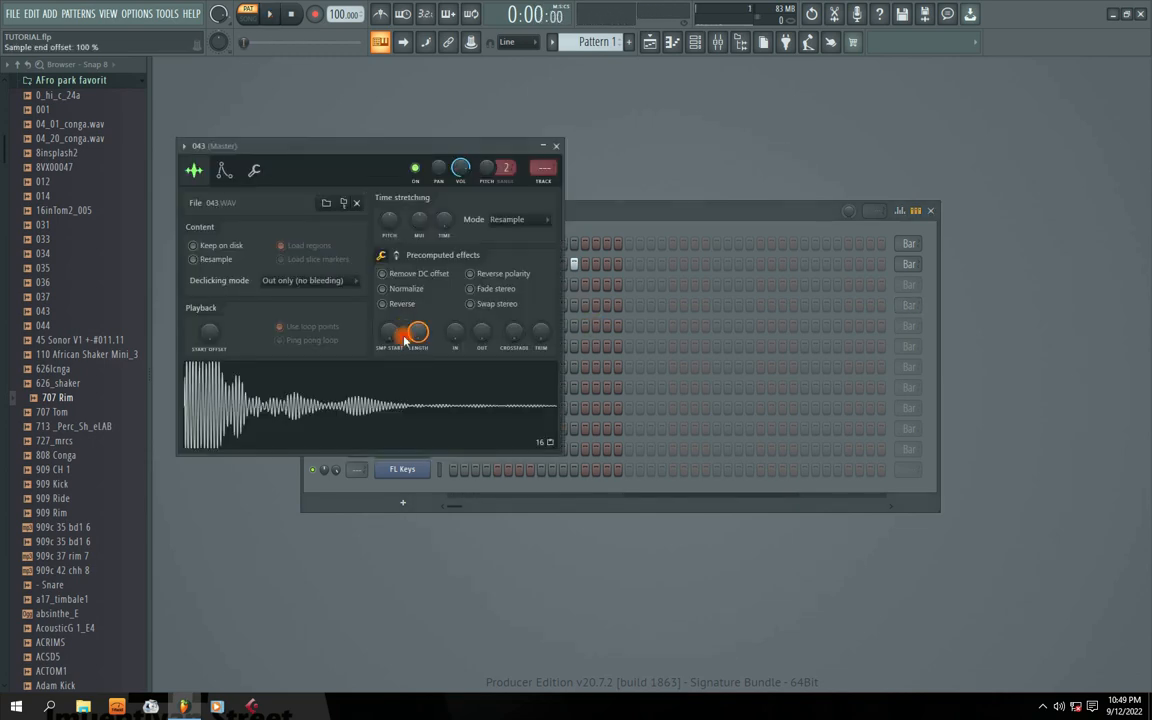
{"action": "left_click", "coordinate": [557, 146]}
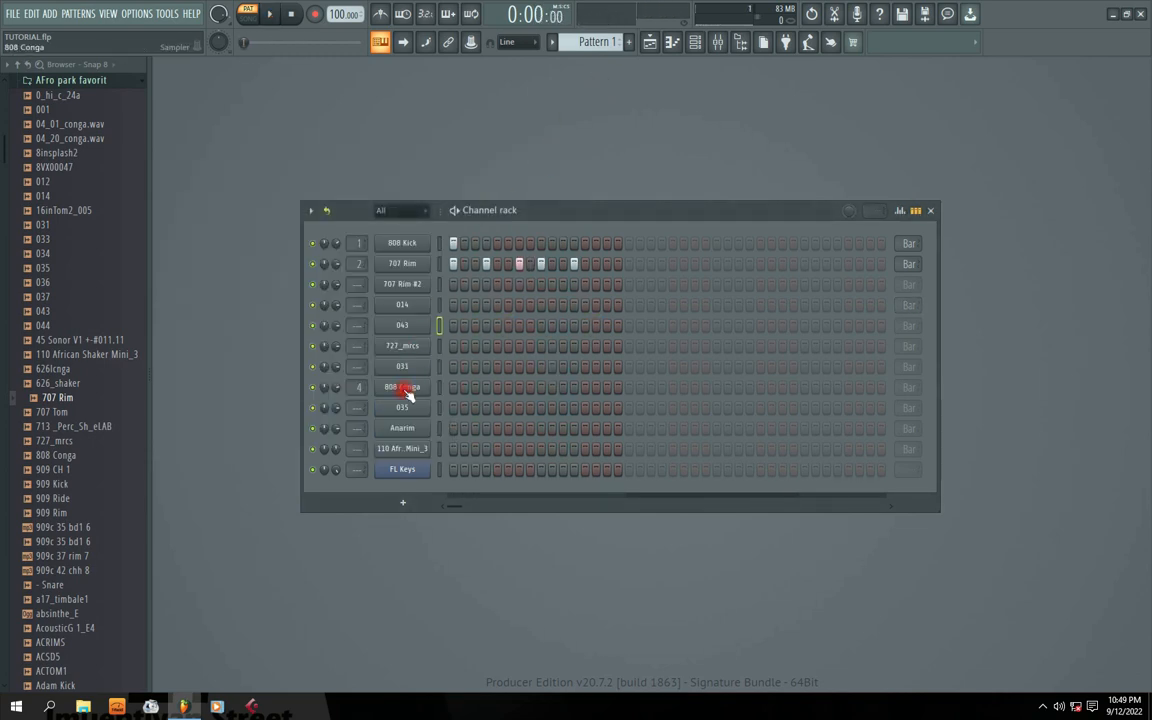
Audition the 110 African Shaker Mini_3 loop and place it on step 1 of the playing pattern.
{"action": "left_click", "coordinate": [402, 448]}
{"action": "left_click", "coordinate": [365, 442]}
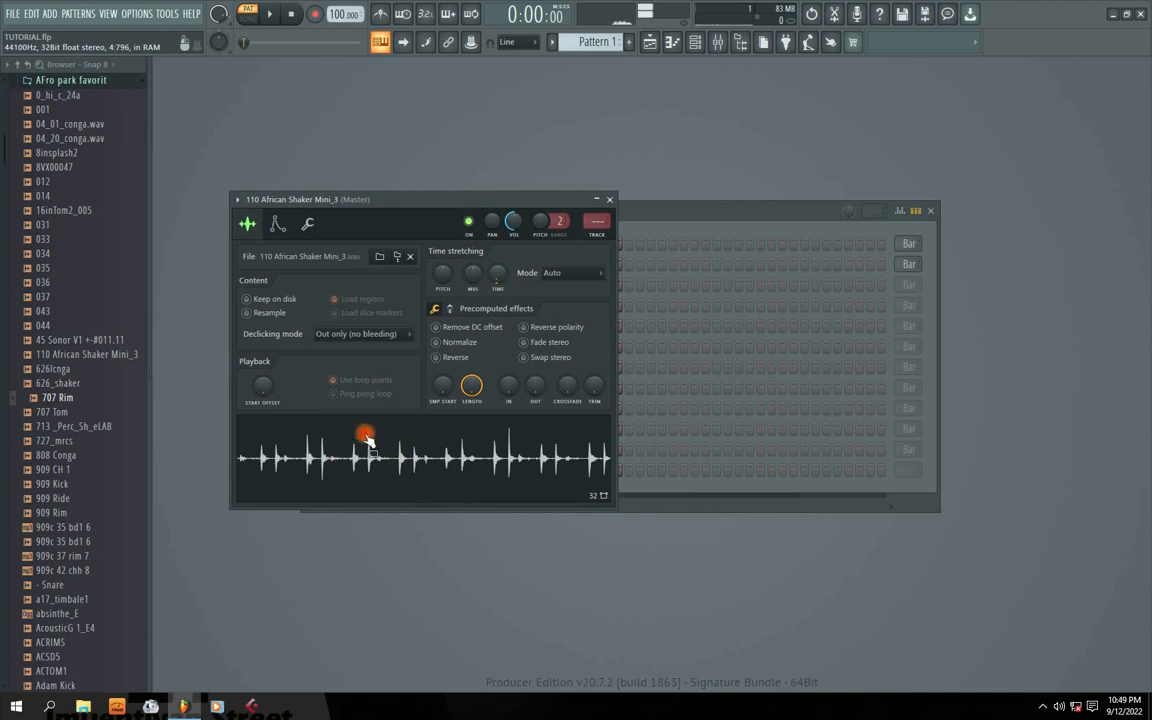
{"action": "left_click", "coordinate": [609, 200]}
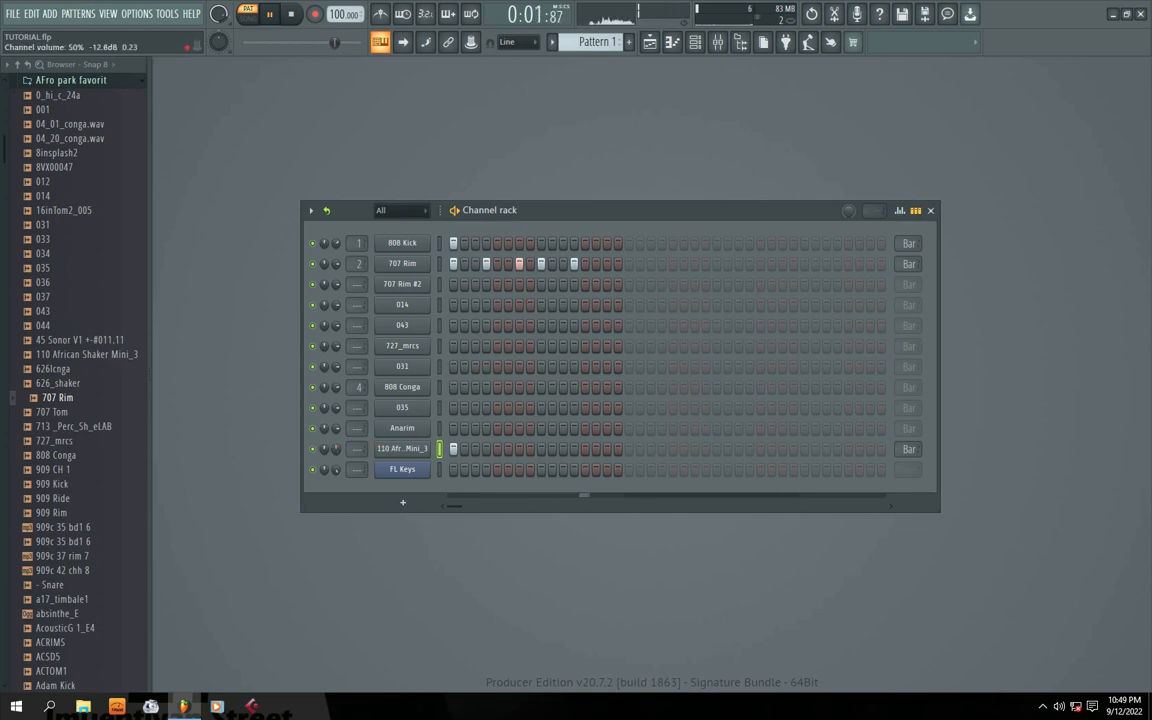
Audition the 035 and 808 Conga channel samples over the playing pattern.
{"action": "left_click", "coordinate": [403, 408]}
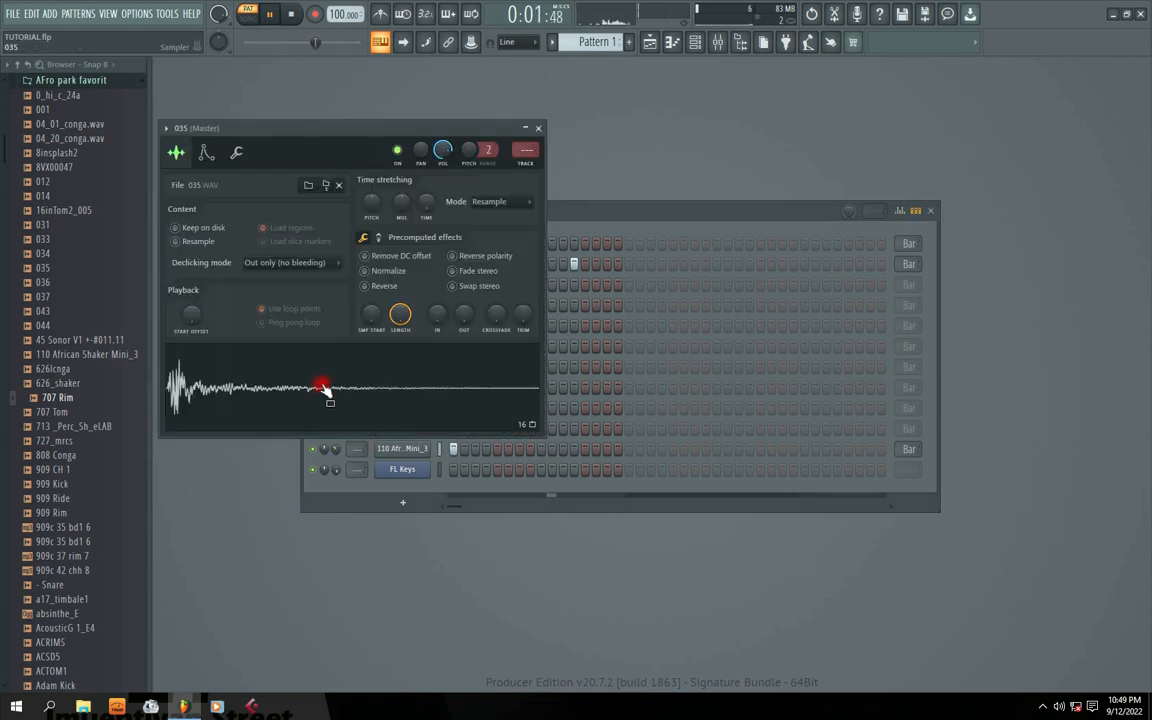
{"action": "left_click", "coordinate": [538, 128]}
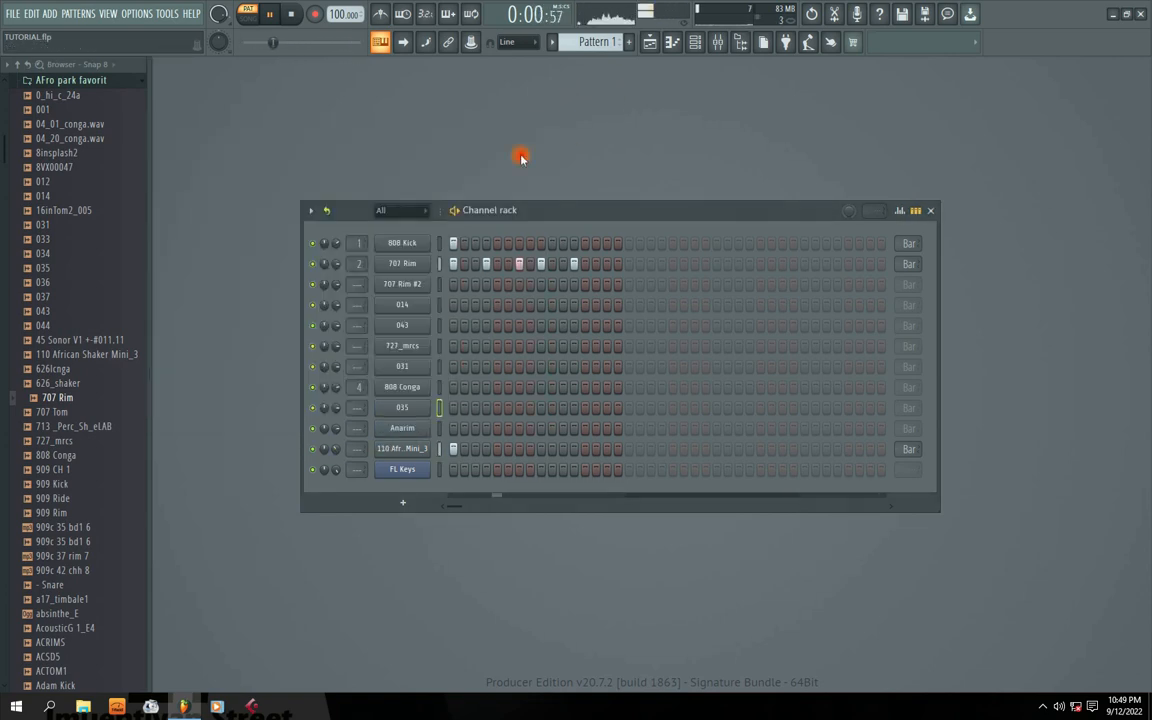
{"action": "left_click", "coordinate": [408, 393]}
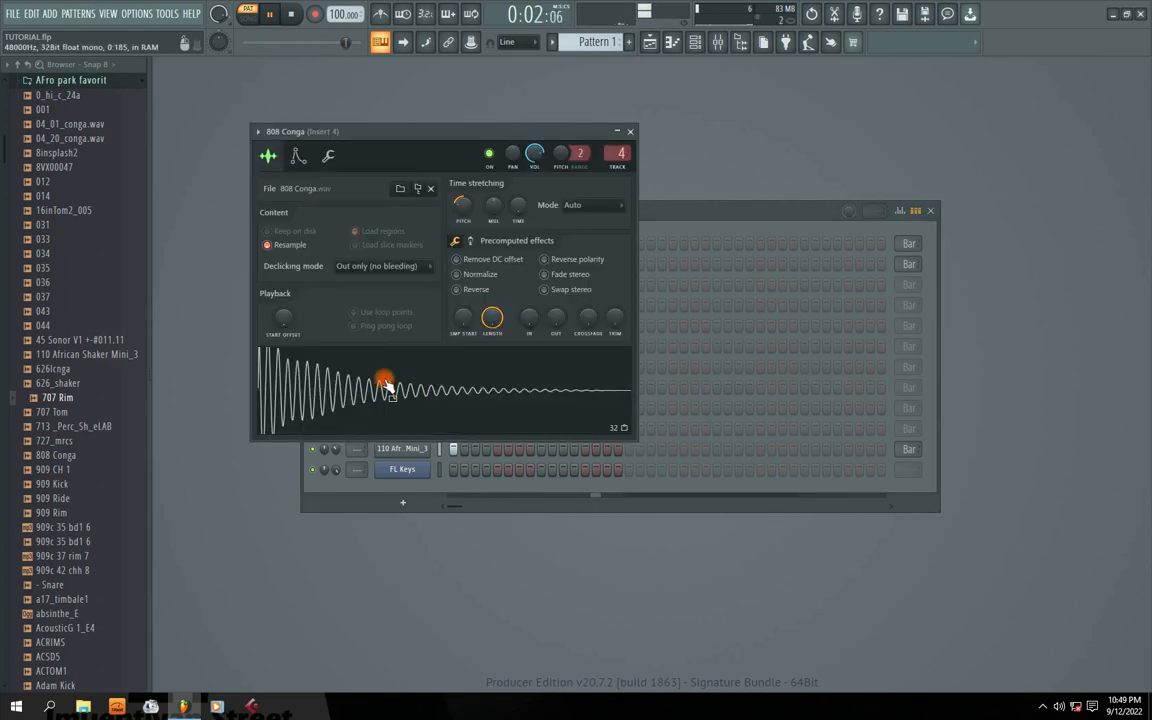
{"action": "left_click", "coordinate": [617, 148]}
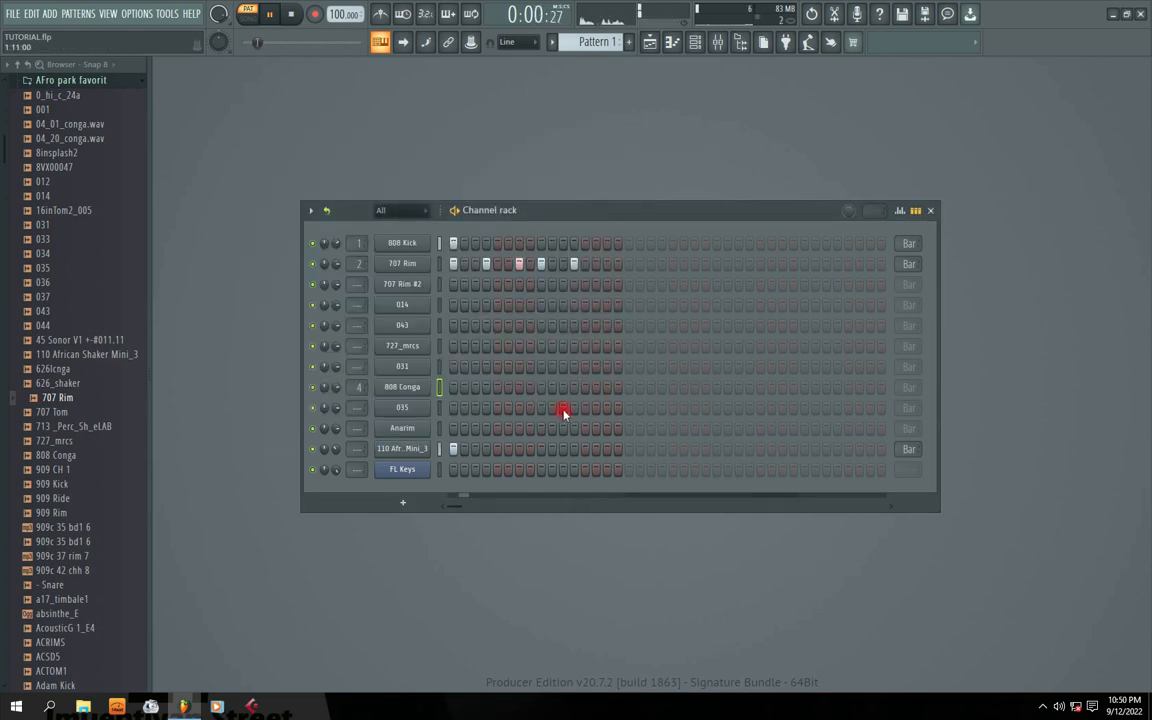
Preview the 808 Conga again and program its hits on steps 15 and 16 of the pattern.
{"action": "key", "text": "space"}
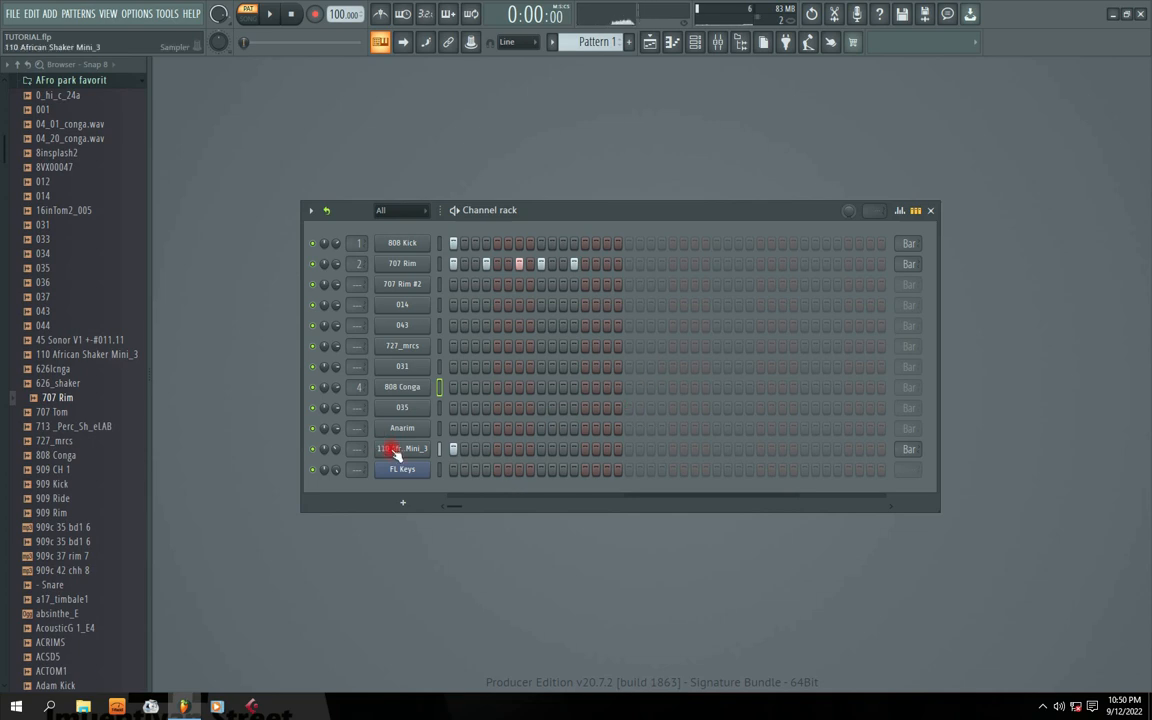
{"action": "left_click", "coordinate": [400, 392]}
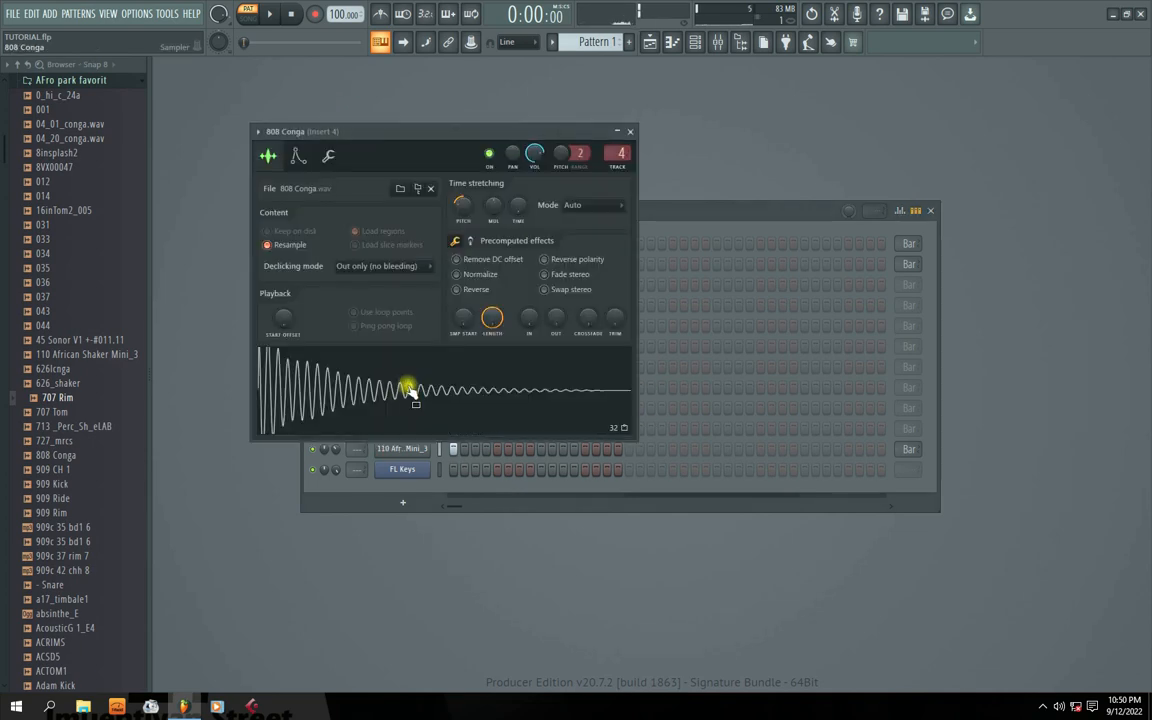
{"action": "left_click", "coordinate": [617, 151]}
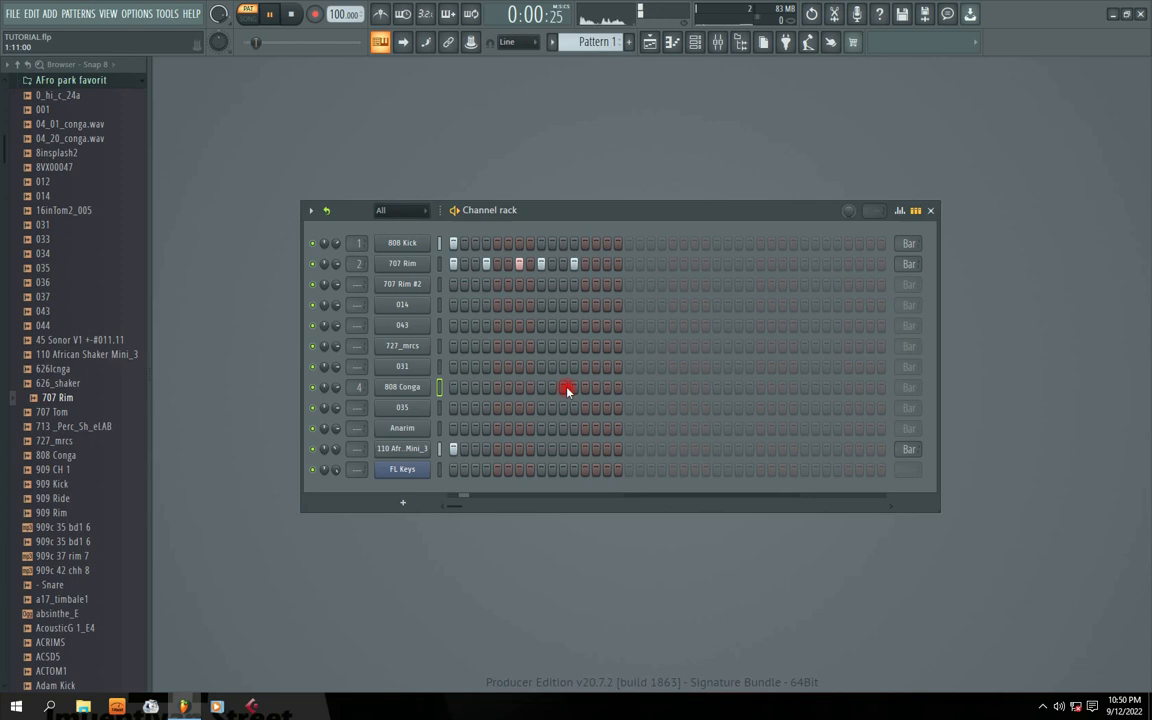
{"action": "left_click", "coordinate": [616, 389]}
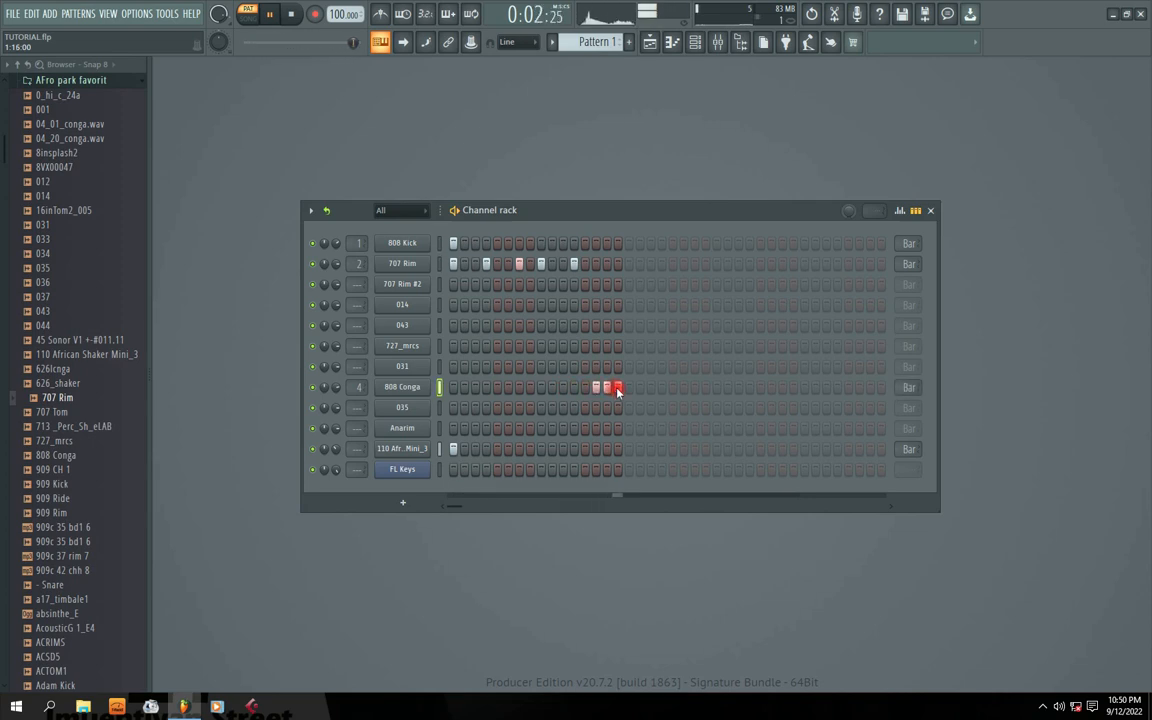
{"action": "left_click", "coordinate": [617, 389]}
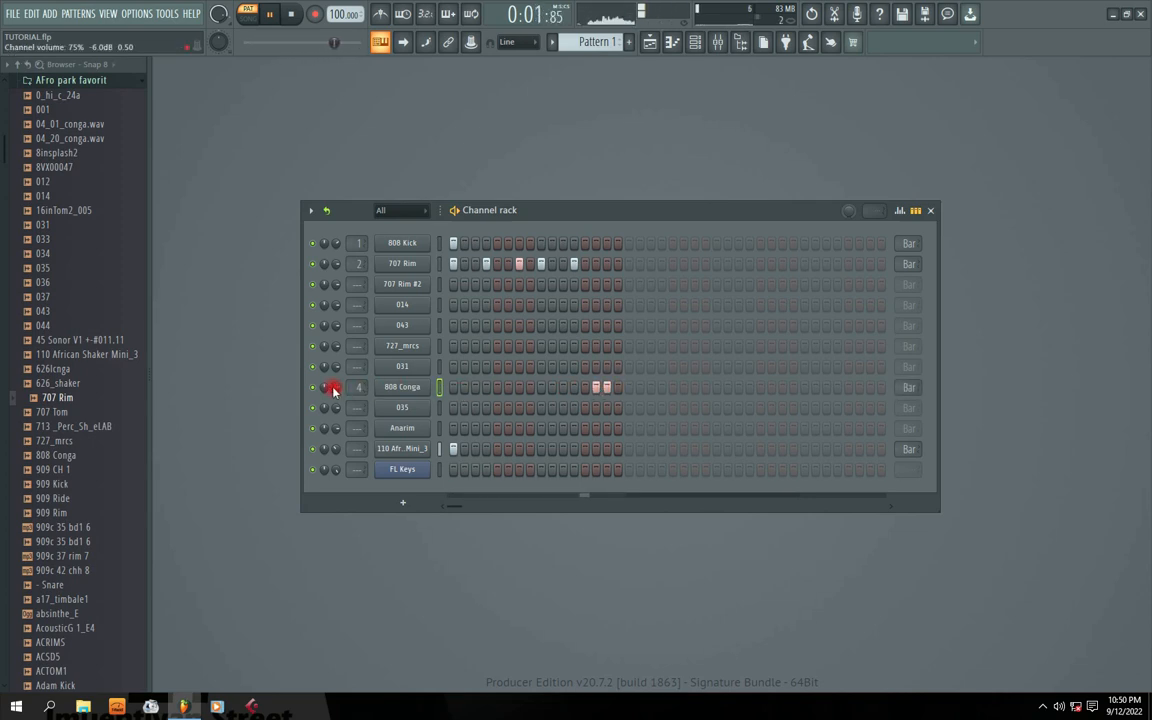
{"action": "left_click", "coordinate": [615, 389]}
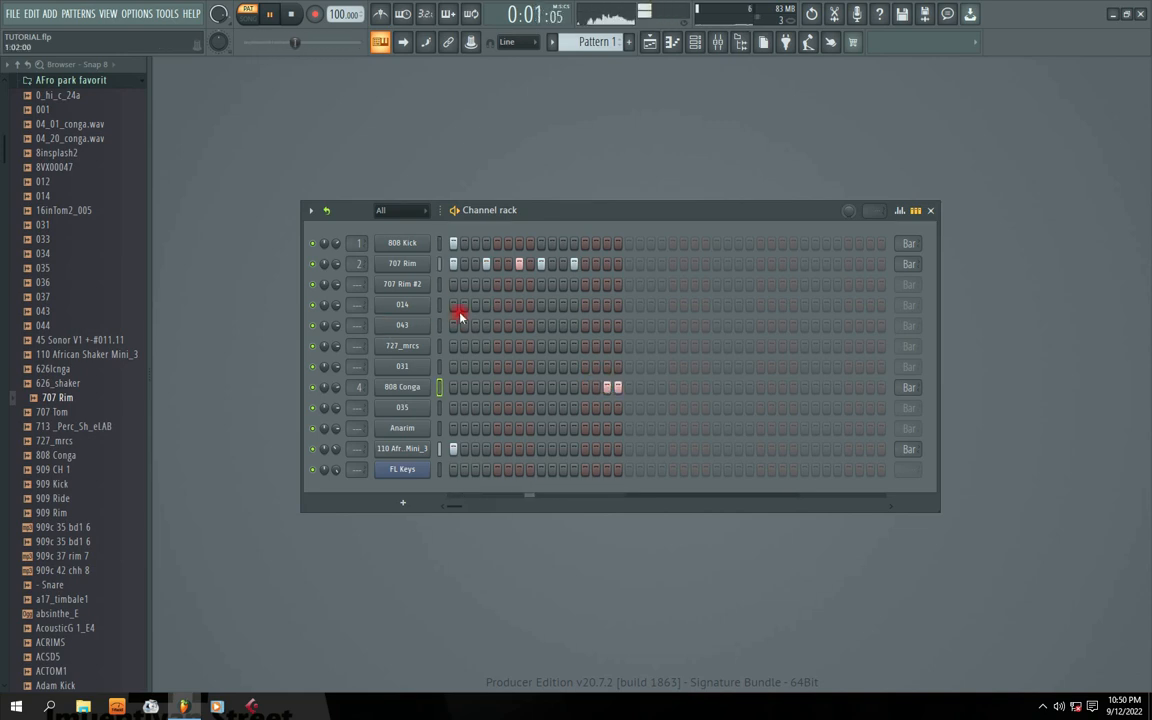
{"action": "left_click", "coordinate": [510, 347]}
{"action": "left_click", "coordinate": [500, 347]}
{"action": "right_click", "coordinate": [511, 346]}
{"action": "right_click", "coordinate": [498, 347]}
Add a 043 hit on step 5 of the pattern and audition the 043 channel.
{"action": "left_click", "coordinate": [496, 327]}
{"action": "left_click", "coordinate": [424, 327]}
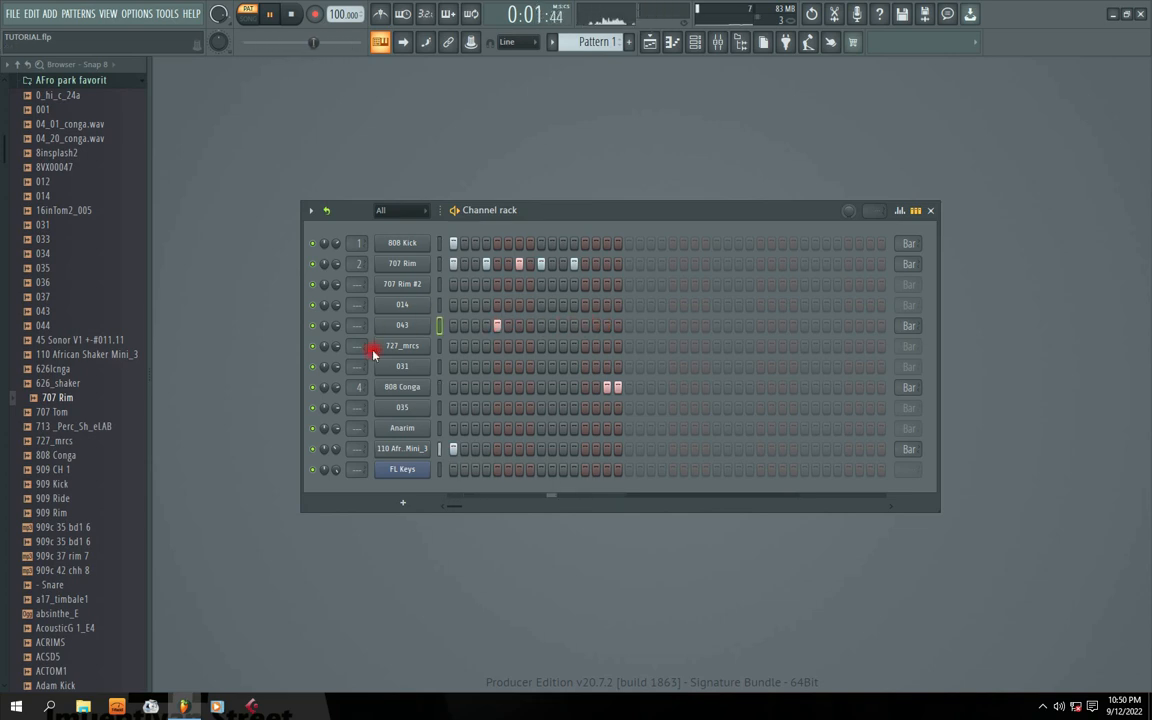
Delete the unused 014 and 707 Rim #2 channels from the channel rack.
{"action": "left_click_drag", "start_coordinate": [525, 212], "coordinate": [464, 202]}
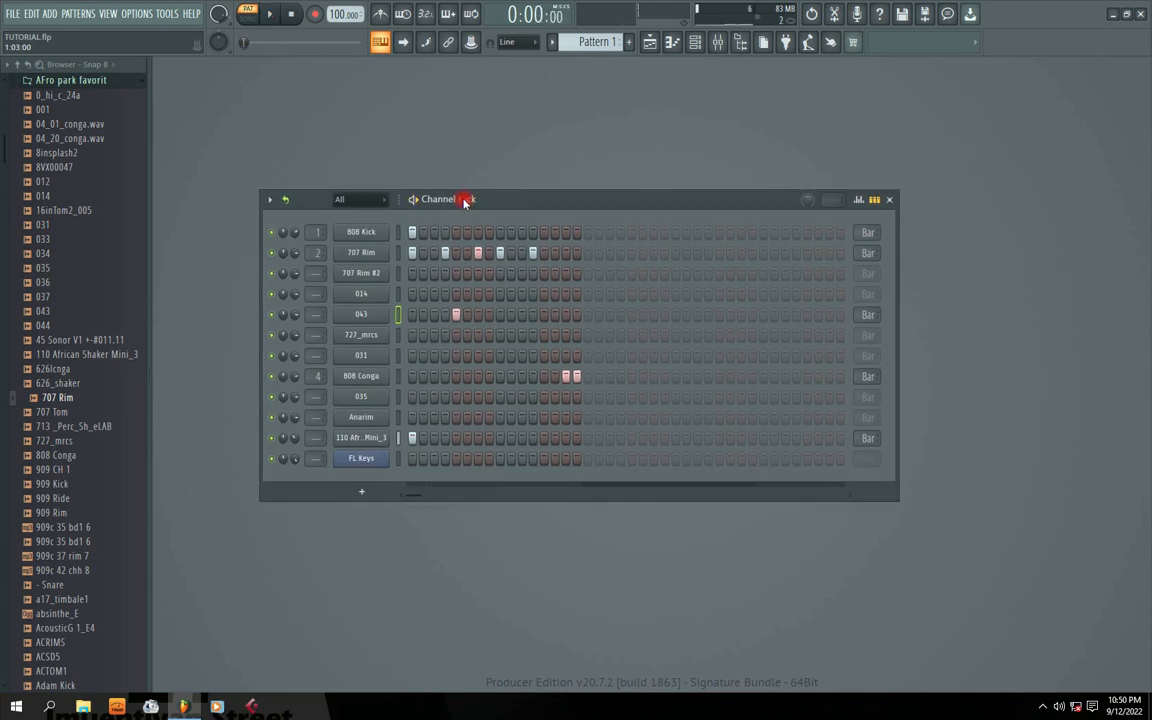
{"action": "left_click", "coordinate": [361, 293]}
{"action": "left_click", "coordinate": [646, 238]}
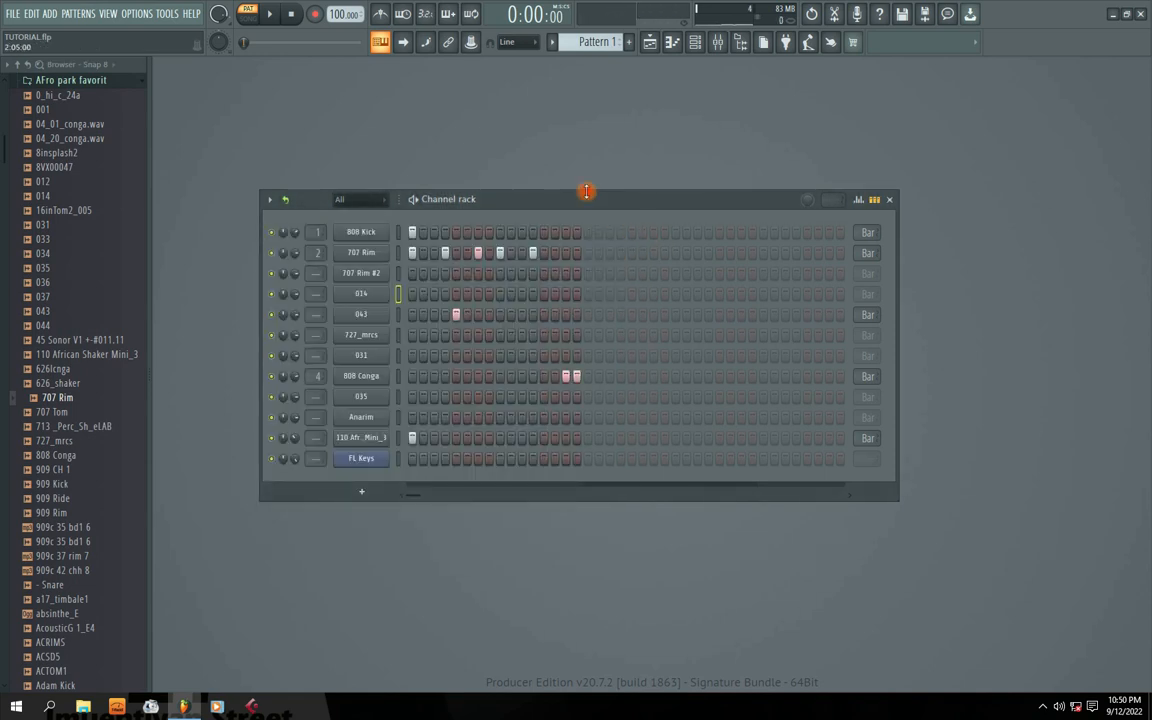
{"action": "left_click_drag", "start_coordinate": [584, 195], "coordinate": [638, 192]}
{"action": "right_click", "coordinate": [428, 286]}
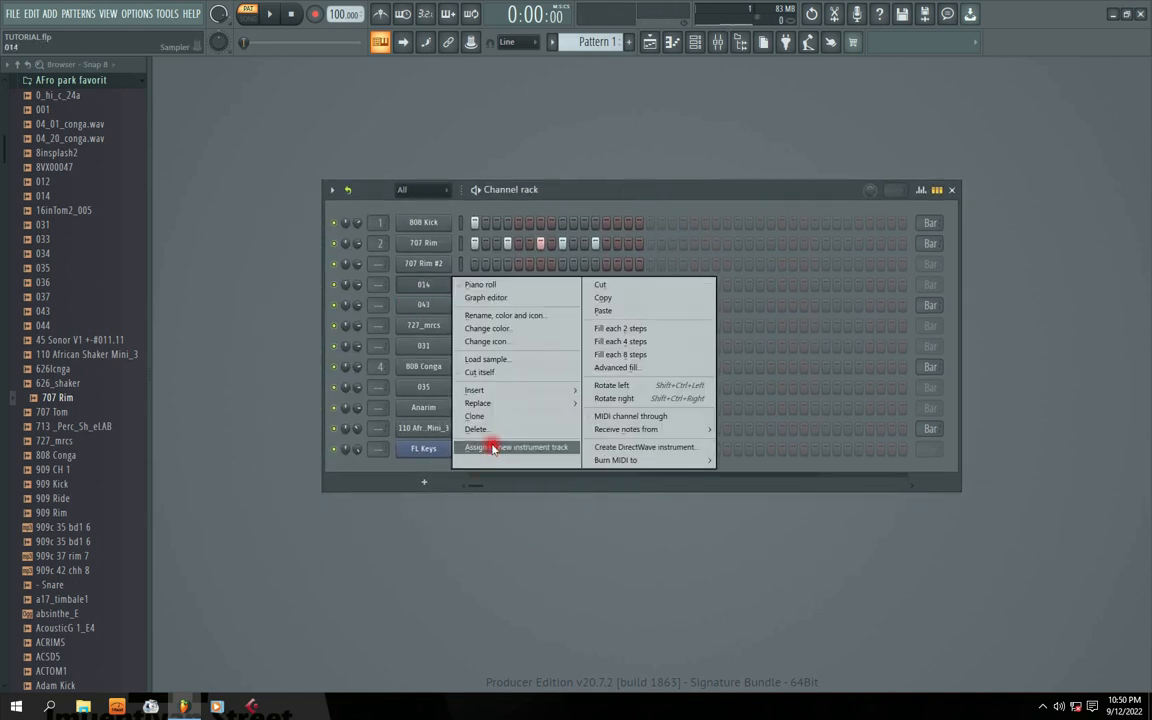
{"action": "left_click", "coordinate": [567, 429]}
{"action": "left_click", "coordinate": [630, 399]}
{"action": "right_click", "coordinate": [437, 268]}
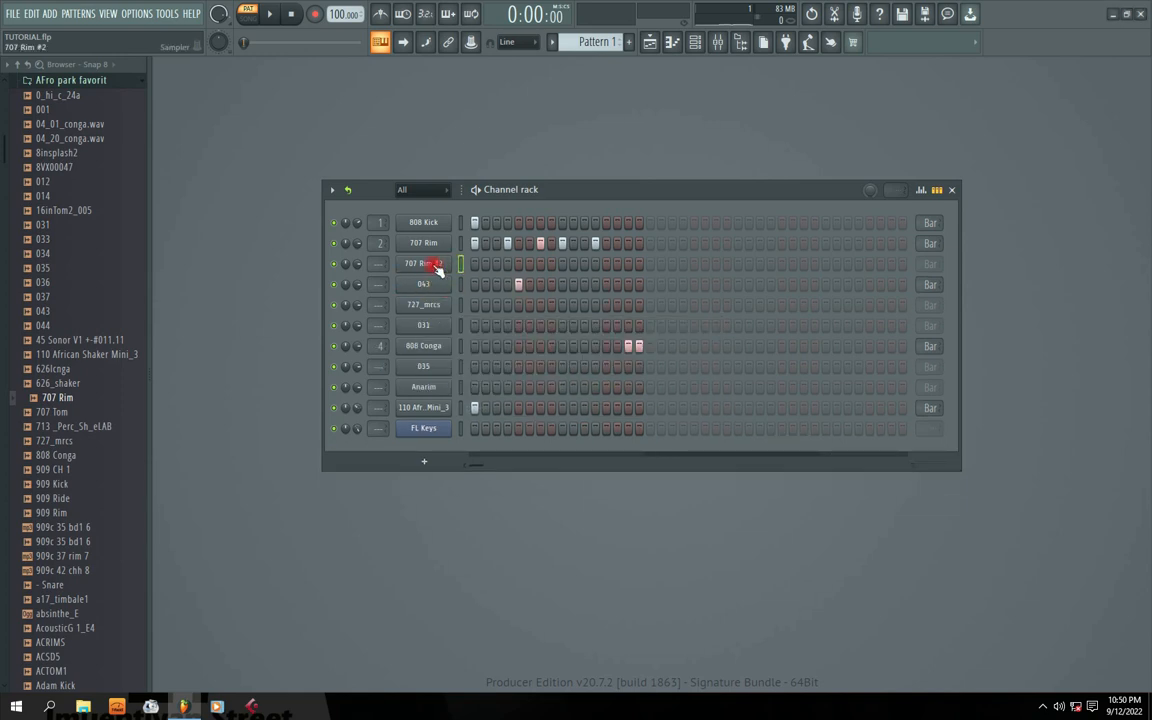
{"action": "left_click", "coordinate": [488, 406]}
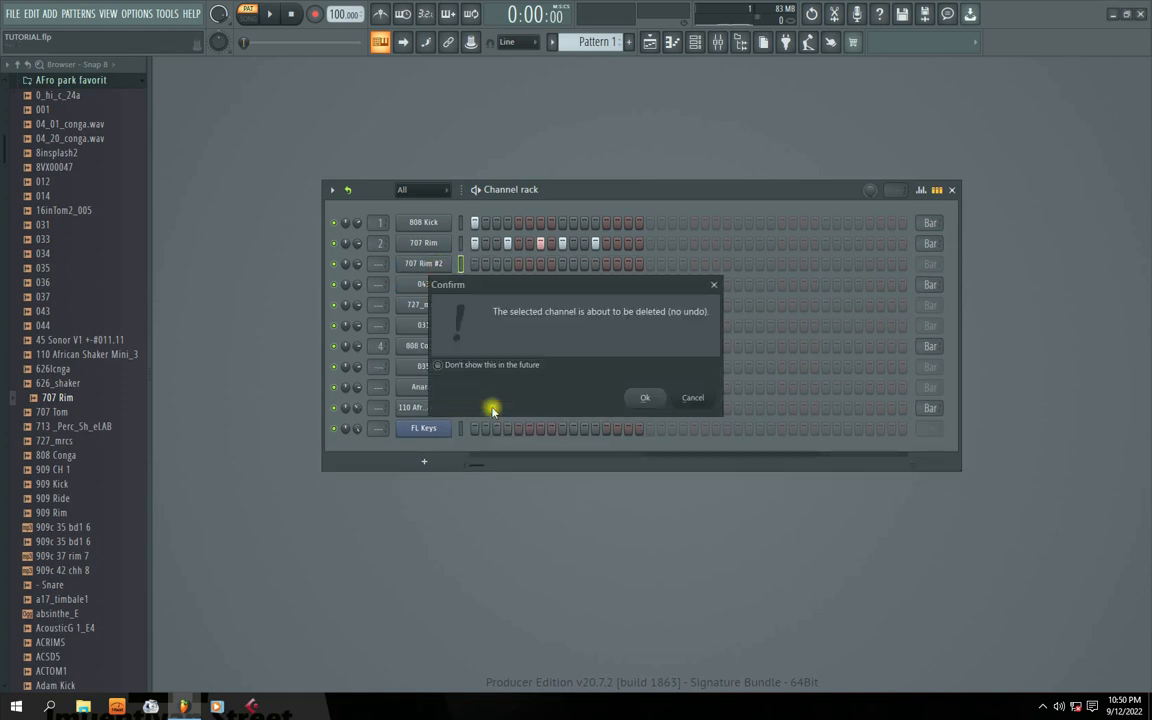
{"action": "left_click", "coordinate": [635, 401]}
Audition the 727_mrcs channel, play the pattern and program 727_mrcs hits on steps 13 and 14.
{"action": "right_click", "coordinate": [433, 285]}
{"action": "left_click", "coordinate": [430, 288]}
{"action": "left_click", "coordinate": [425, 288]}
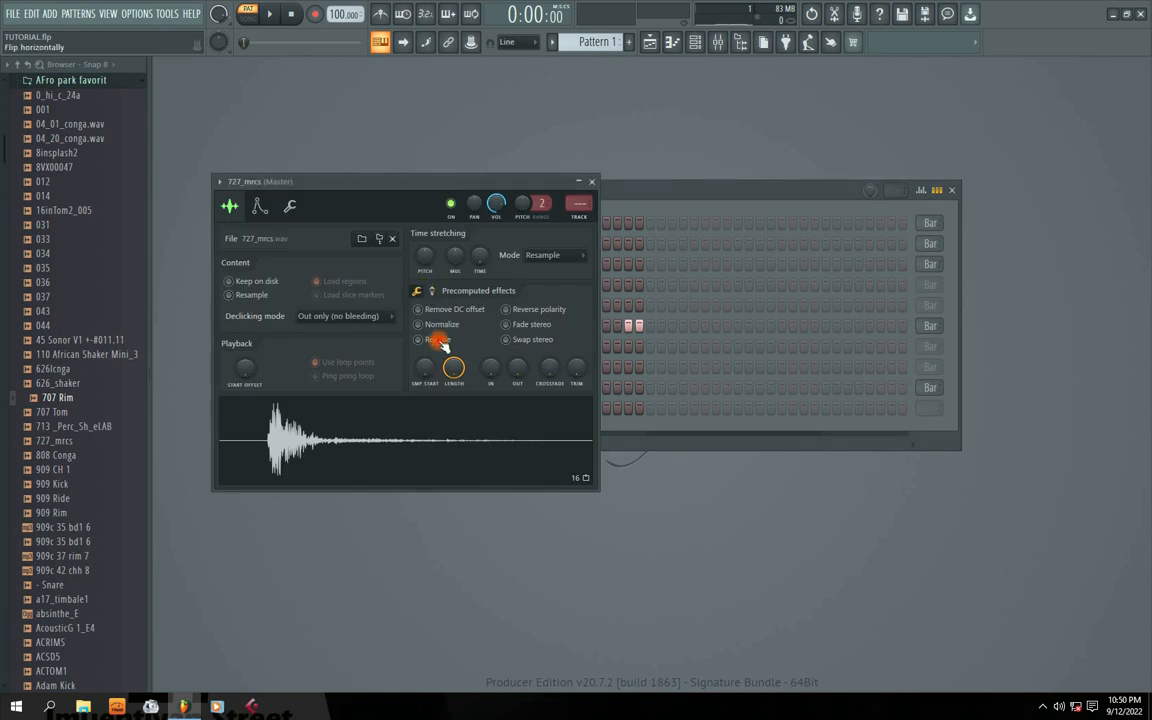
{"action": "left_click", "coordinate": [591, 181]}
{"action": "right_click", "coordinate": [450, 285]}
{"action": "left_click", "coordinate": [647, 187]}
{"action": "key", "text": "space"}
{"action": "left_click", "coordinate": [609, 286]}
{"action": "left_click", "coordinate": [619, 285]}
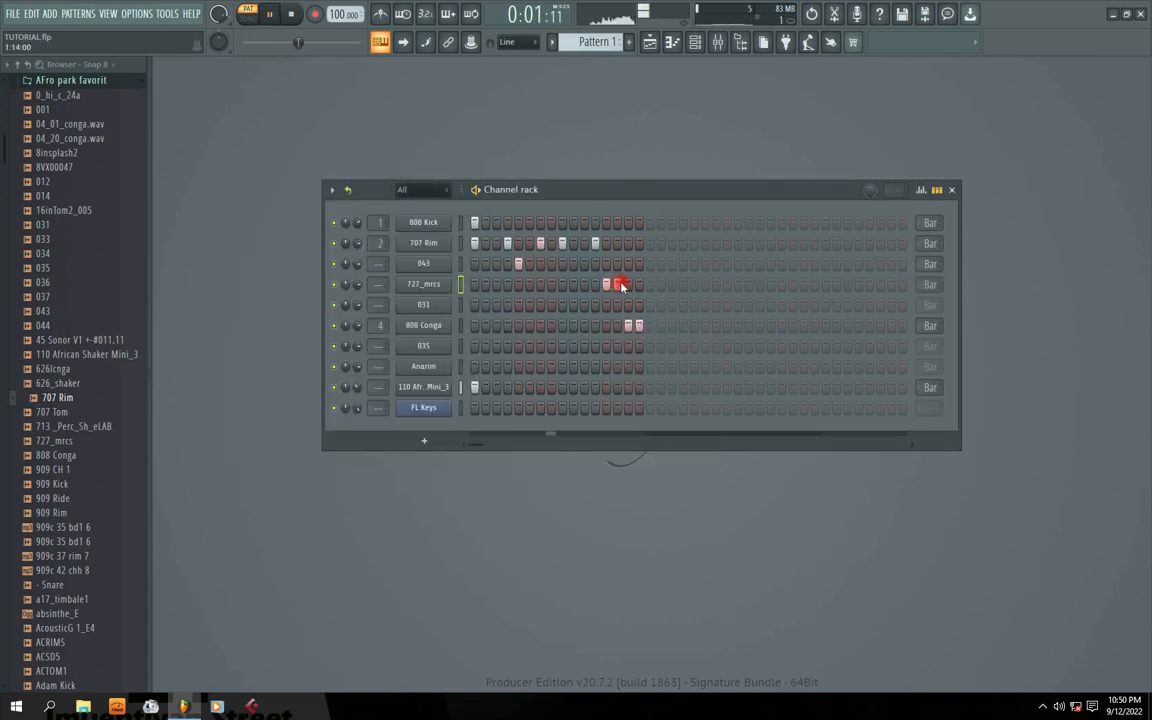
Preview the 727_mrcs sample again over the playing pattern and stop playback.
{"action": "right_click", "coordinate": [418, 288]}
{"action": "left_click", "coordinate": [420, 288]}
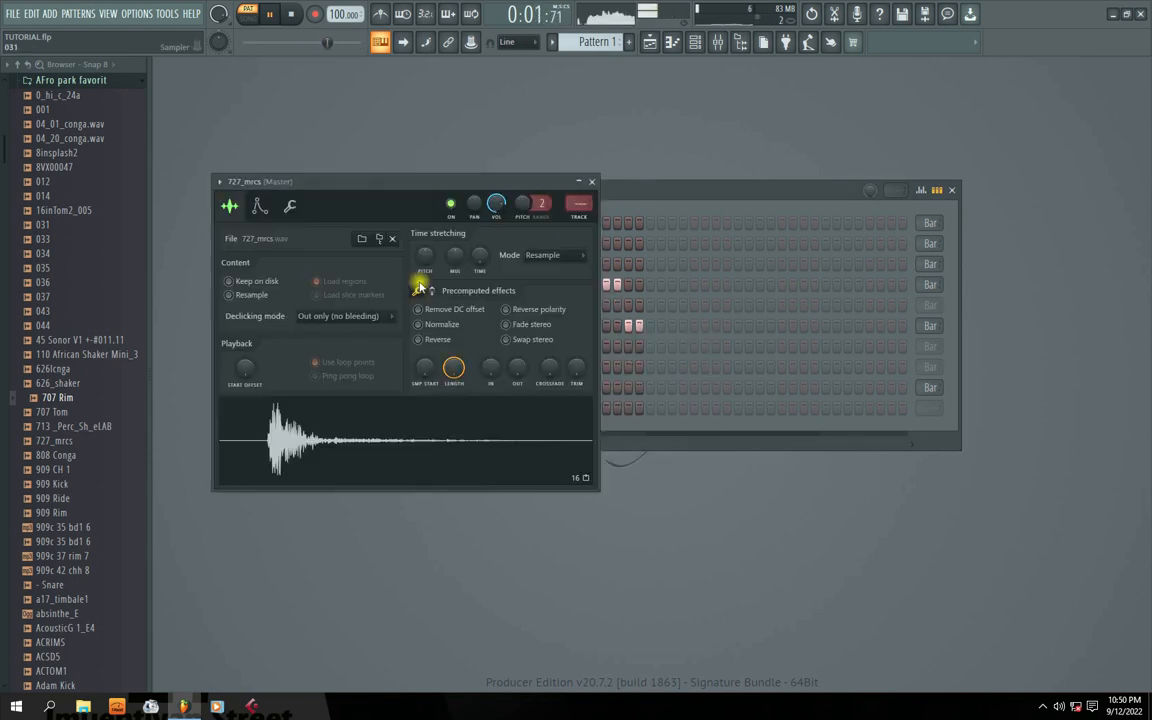
{"action": "left_click", "coordinate": [591, 181]}
{"action": "key", "text": "space"}
Audition the 035 channel and program its hits on steps 3, 4, 11 and 12 of the playing pattern.
{"action": "left_click", "coordinate": [437, 330]}
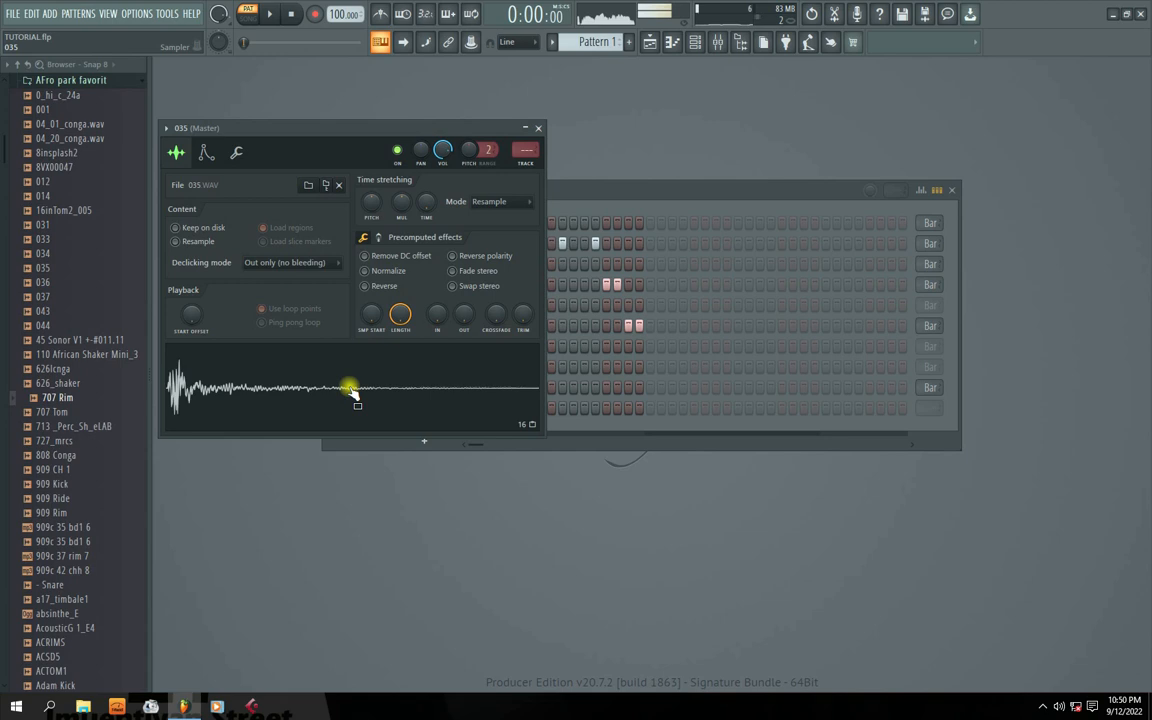
{"action": "left_click", "coordinate": [538, 130]}
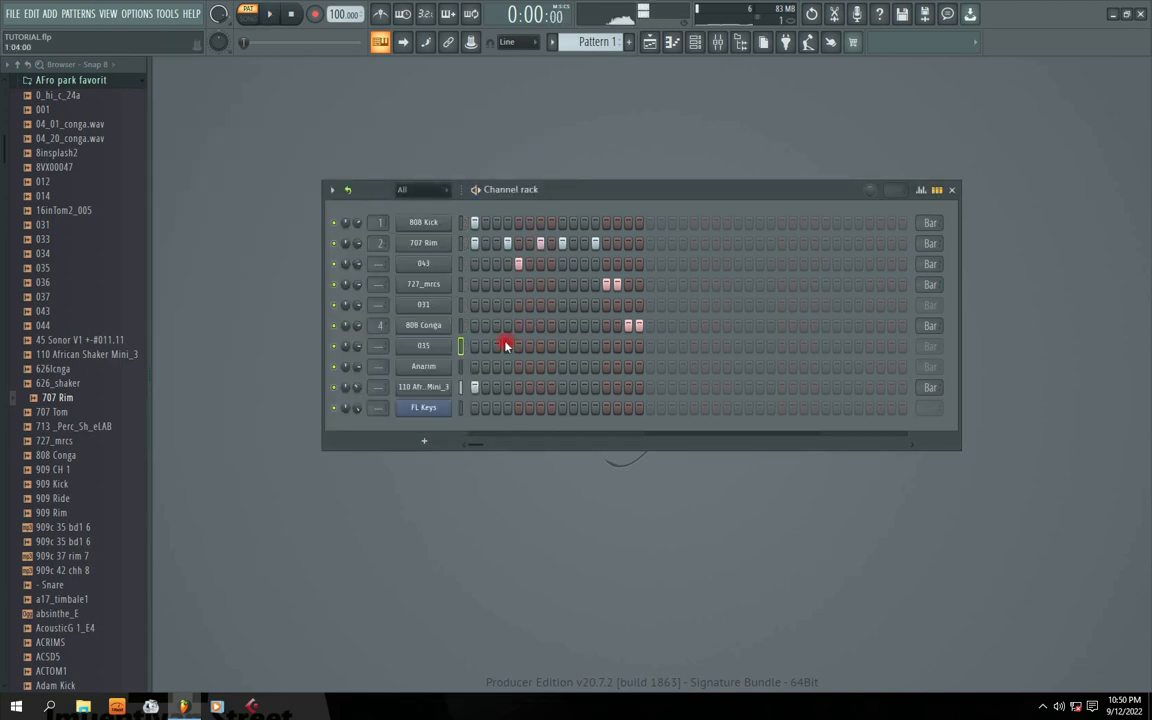
{"action": "key", "text": "space"}
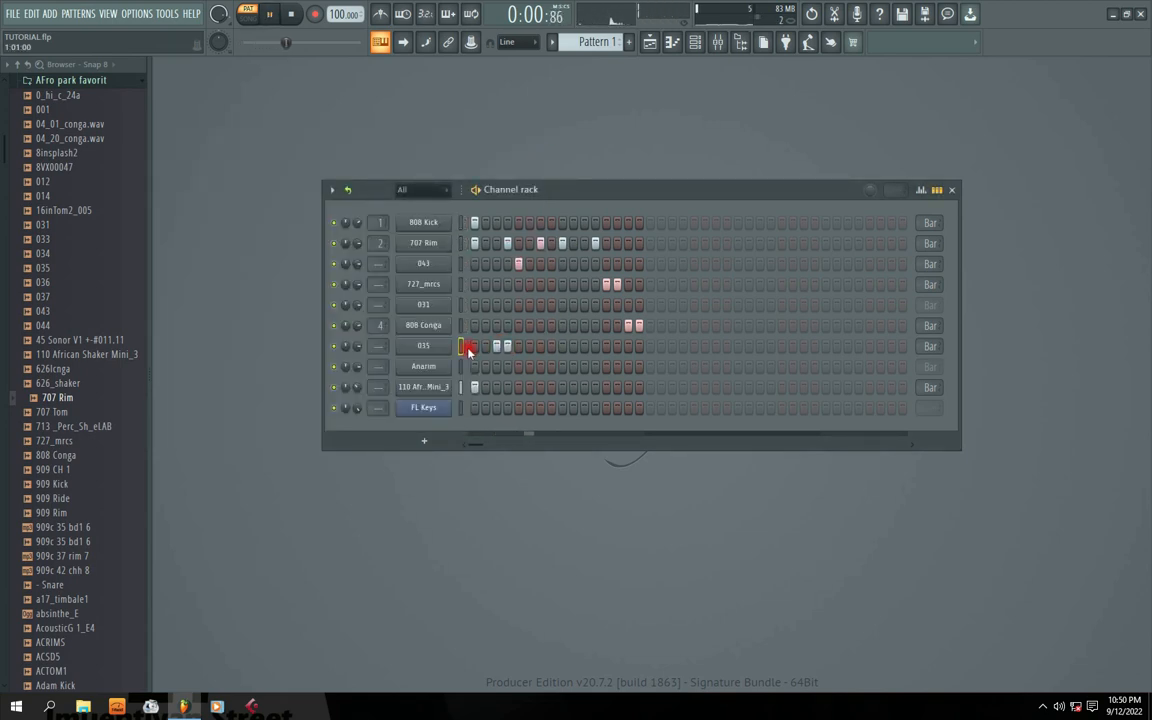
{"action": "left_click_drag", "start_coordinate": [604, 350], "coordinate": [615, 349]}
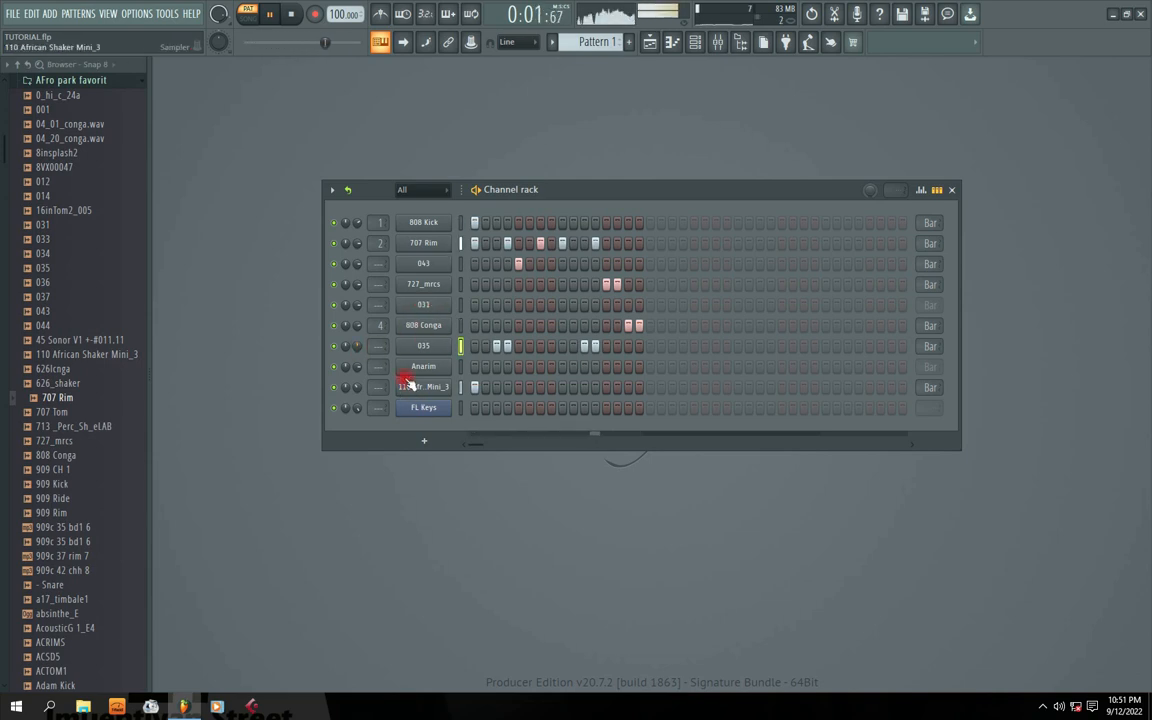
Audition the Anarim channel over the playing pattern and delete it from the channel rack.
{"action": "left_click", "coordinate": [432, 367]}
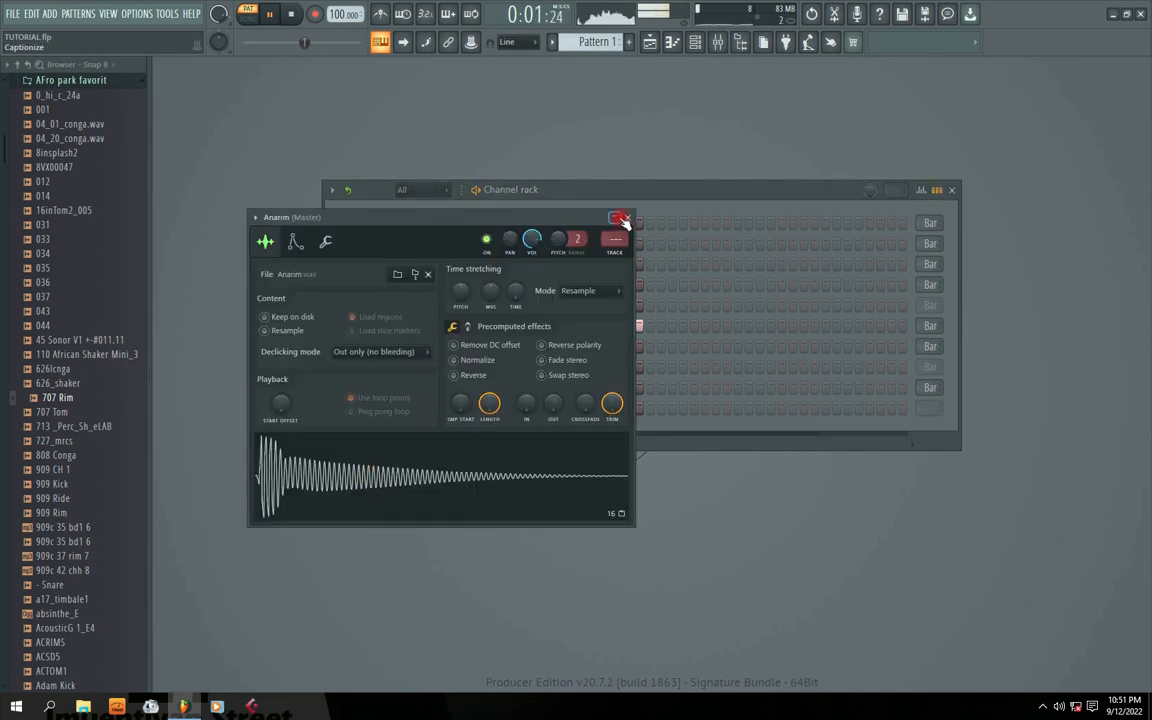
{"action": "left_click", "coordinate": [627, 217]}
{"action": "right_click", "coordinate": [442, 367]}
{"action": "left_click", "coordinate": [445, 500]}
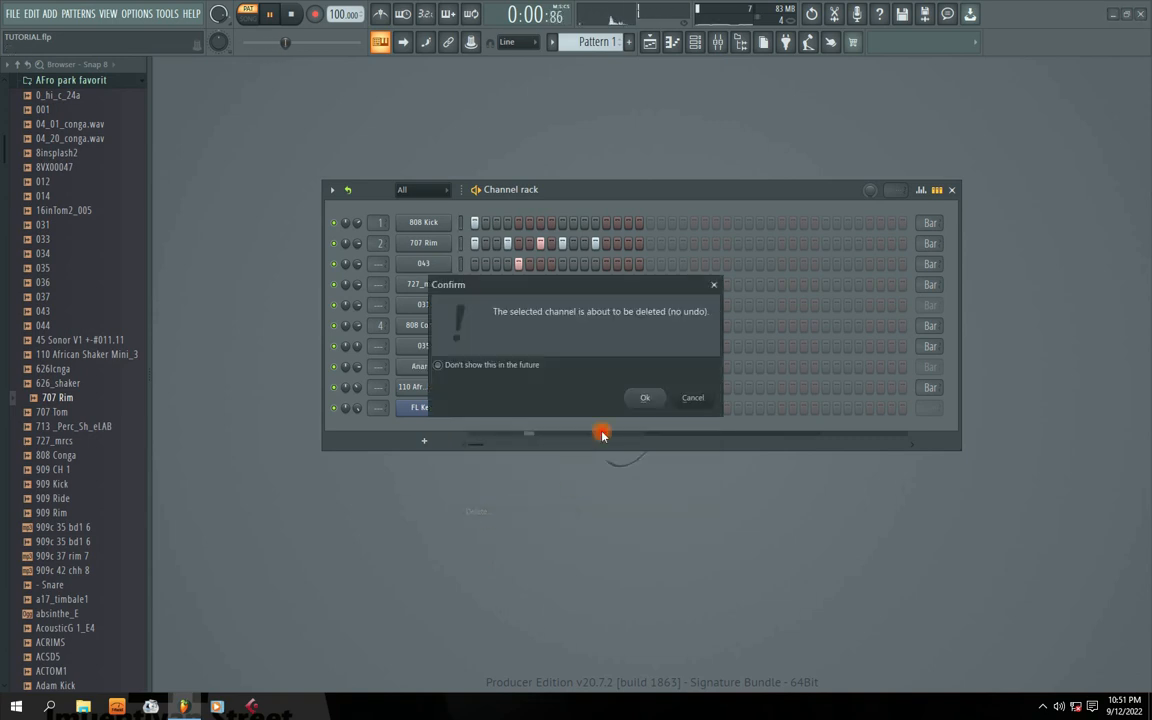
{"action": "key", "text": "Return"}
{"action": "key", "text": "space"}
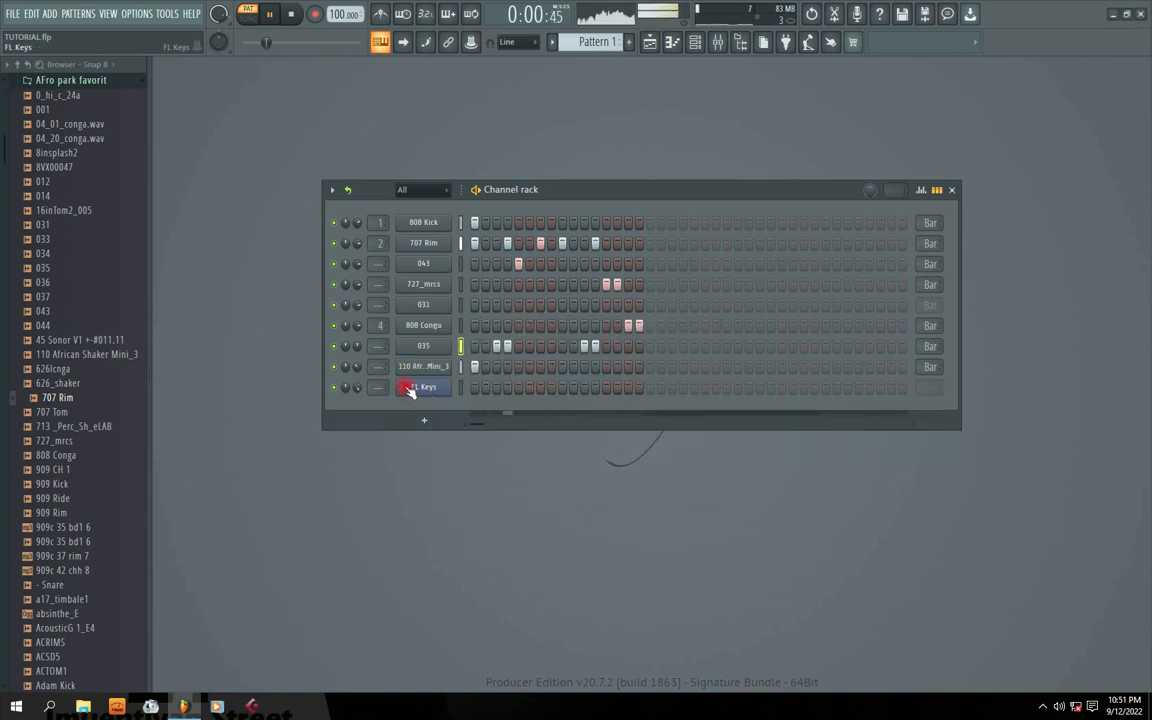
Open the piano roll of the FL Keys channel and audition several pitches on its keyboard.
{"action": "left_click_drag", "start_coordinate": [556, 190], "coordinate": [558, 265]}
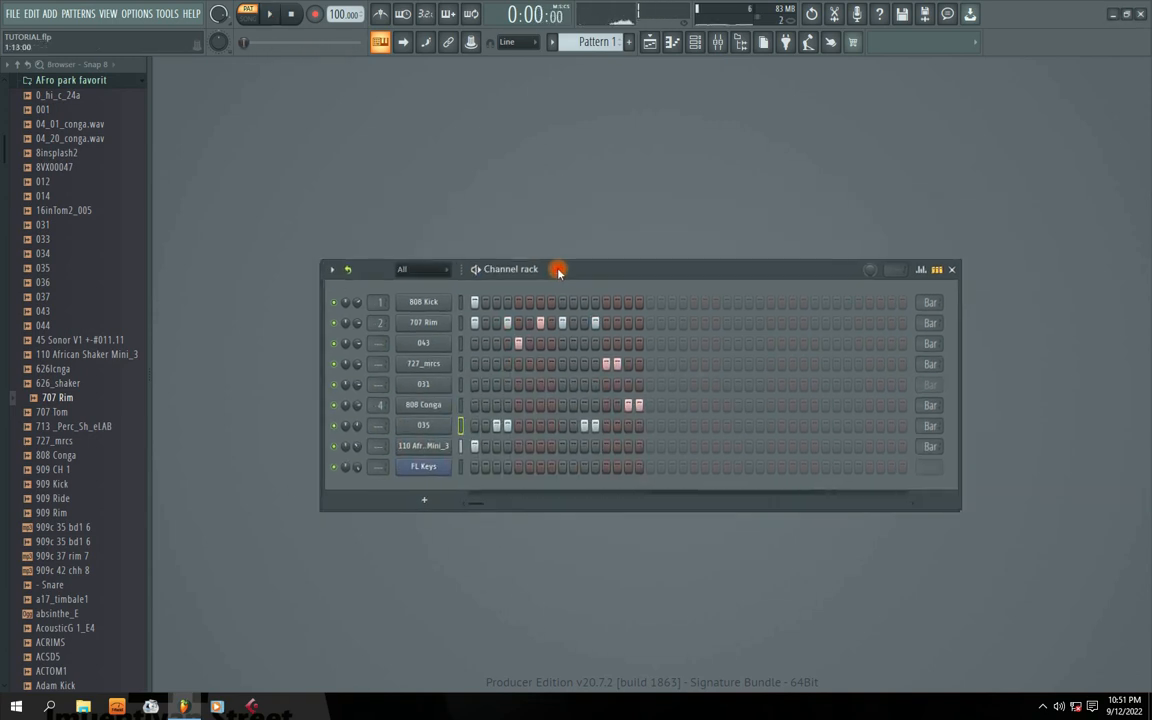
{"action": "right_click", "coordinate": [426, 462]}
{"action": "left_click", "coordinate": [495, 462]}
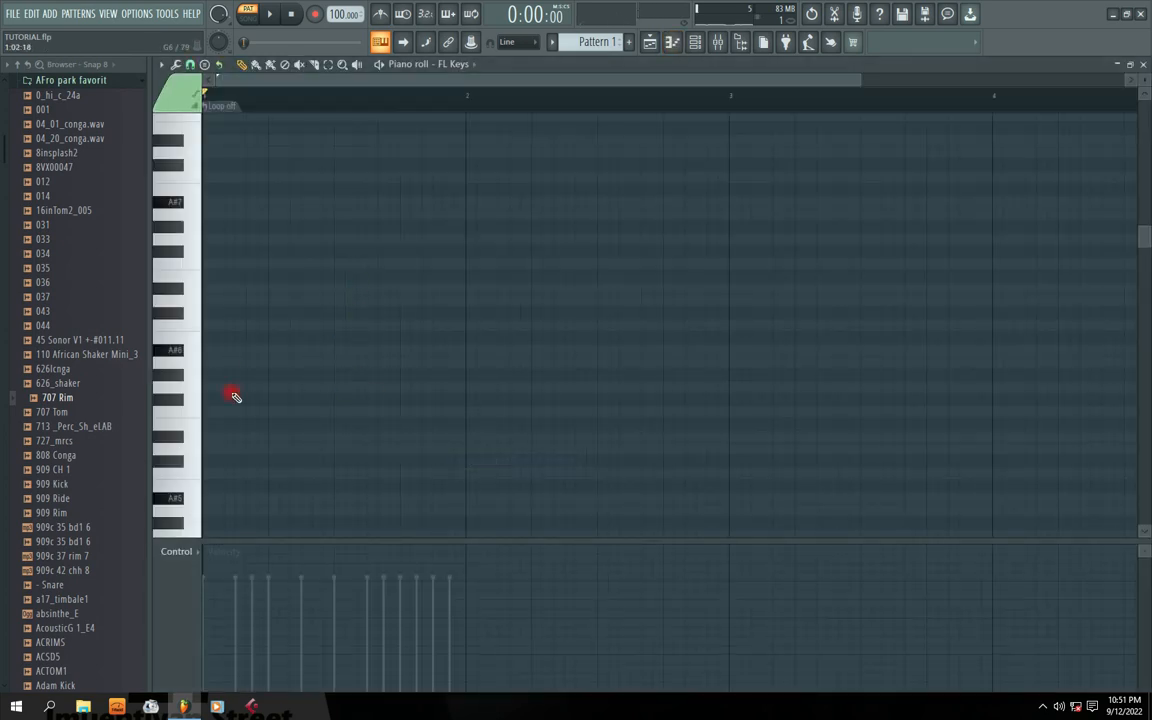
{"action": "left_click", "coordinate": [191, 445]}
{"action": "scroll", "coordinate": [191, 435], "scroll_direction": "down", "scroll_amount": 7}
{"action": "left_click", "coordinate": [191, 422]}
{"action": "left_click", "coordinate": [184, 231]}
{"action": "left_click", "coordinate": [180, 240]}
{"action": "left_click", "coordinate": [185, 326]}
{"action": "left_click", "coordinate": [185, 360]}
Try a C4 note at the start of bar 1, remove it and audition more pitches on the keyboard.
{"action": "left_click", "coordinate": [210, 365]}
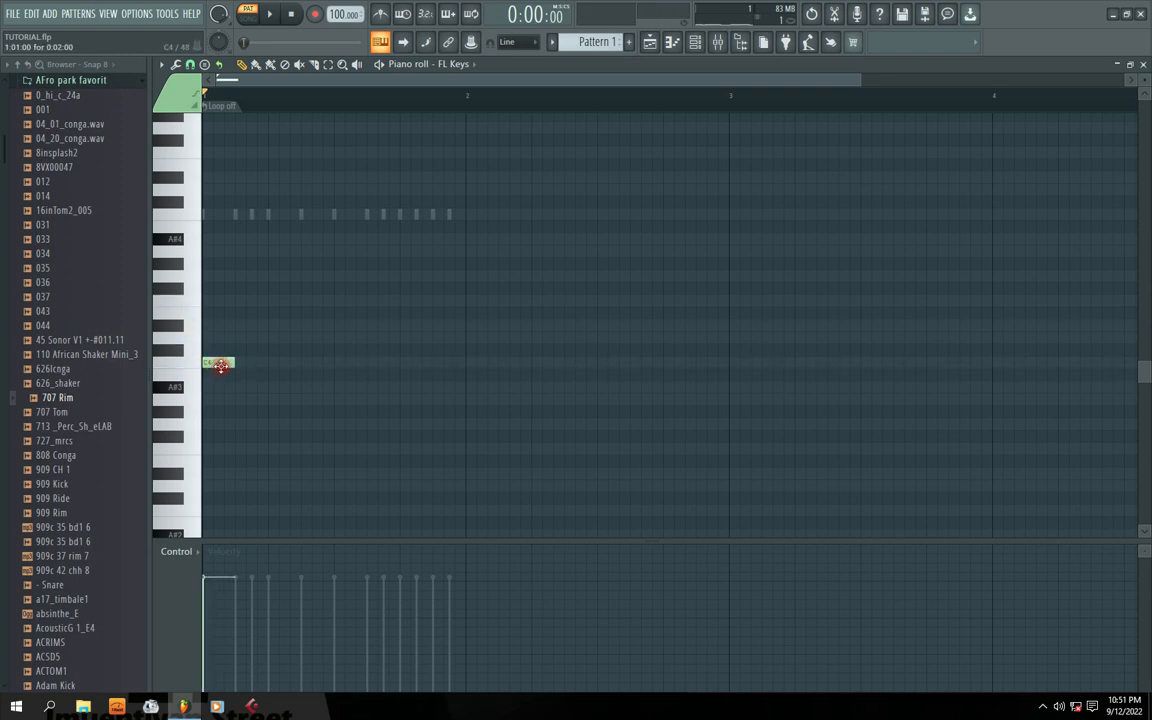
{"action": "right_click", "coordinate": [219, 364]}
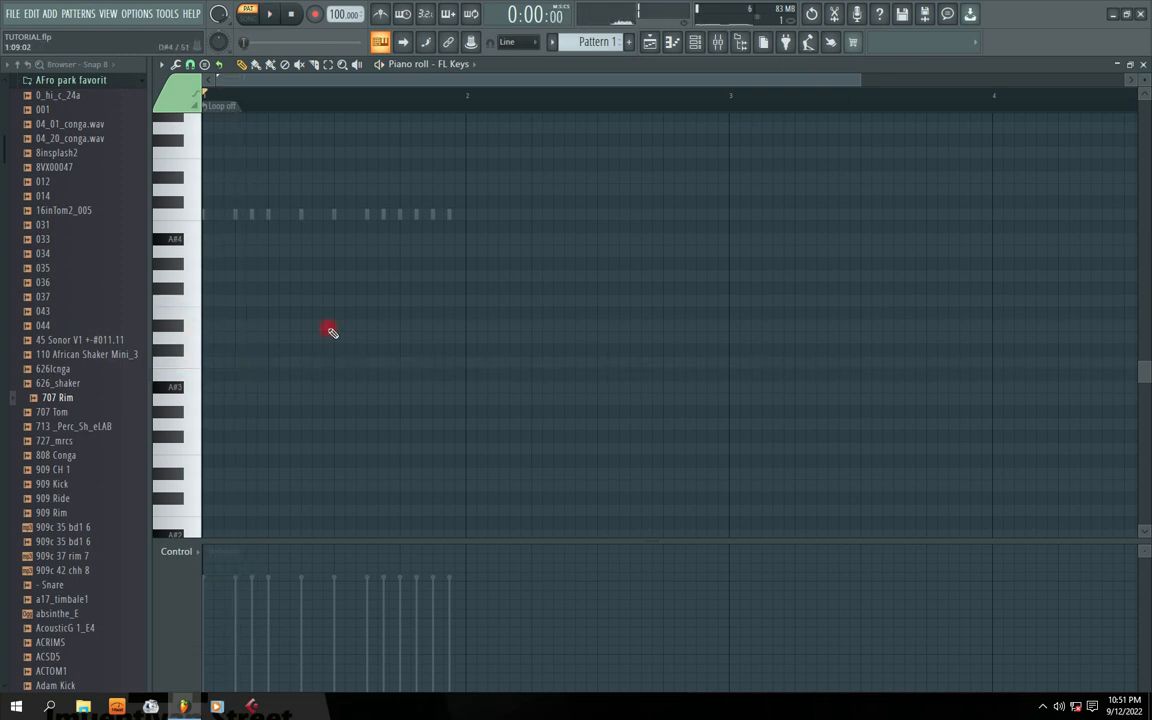
{"action": "scroll", "coordinate": [188, 424], "scroll_direction": "down", "scroll_amount": 2}
{"action": "left_click", "coordinate": [188, 335]}
{"action": "left_click", "coordinate": [188, 334]}
{"action": "left_click", "coordinate": [205, 367]}
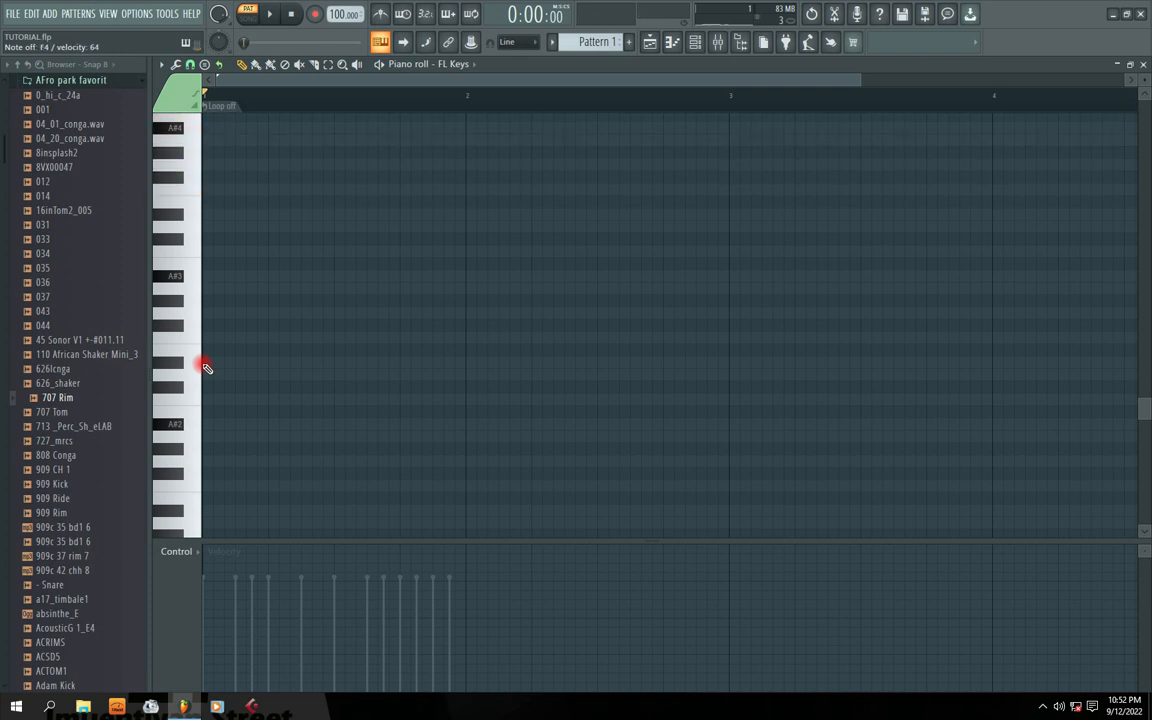
{"action": "scroll", "coordinate": [216, 234], "scroll_direction": "up", "scroll_amount": 4}
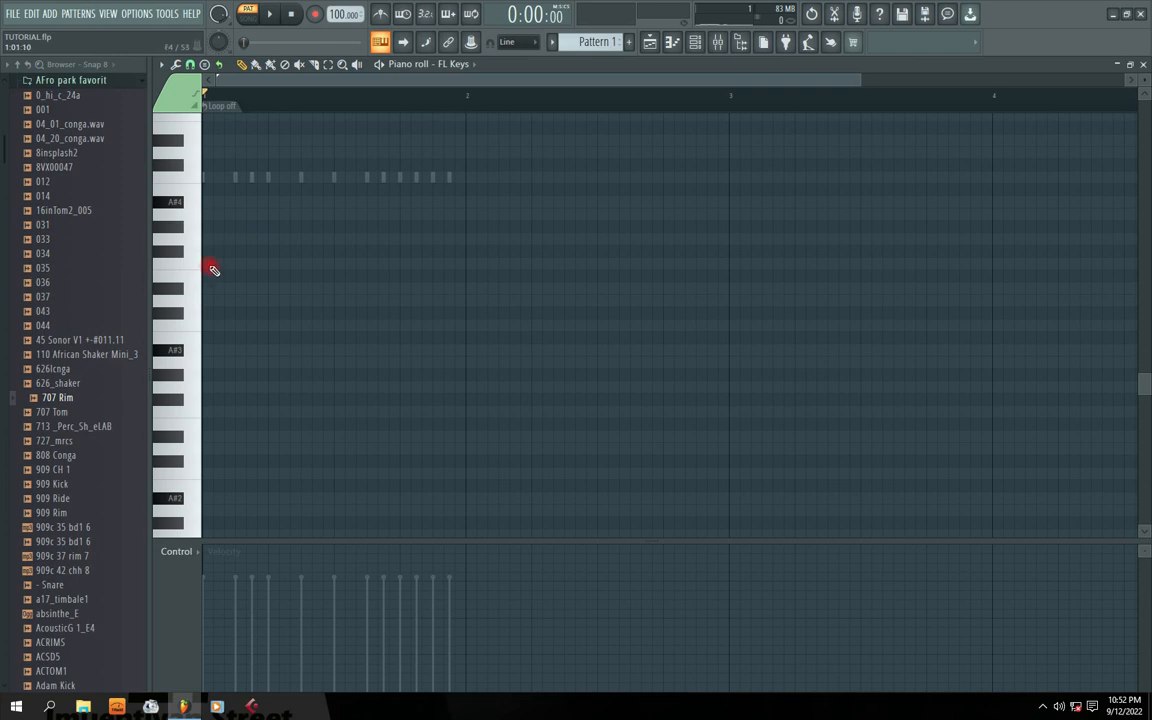
Add a G4 note at the start of bar 1 for FL Keys and lengthen it across nearly the whole bar.
{"action": "key", "text": "space"}
{"action": "left_click", "coordinate": [239, 245]}
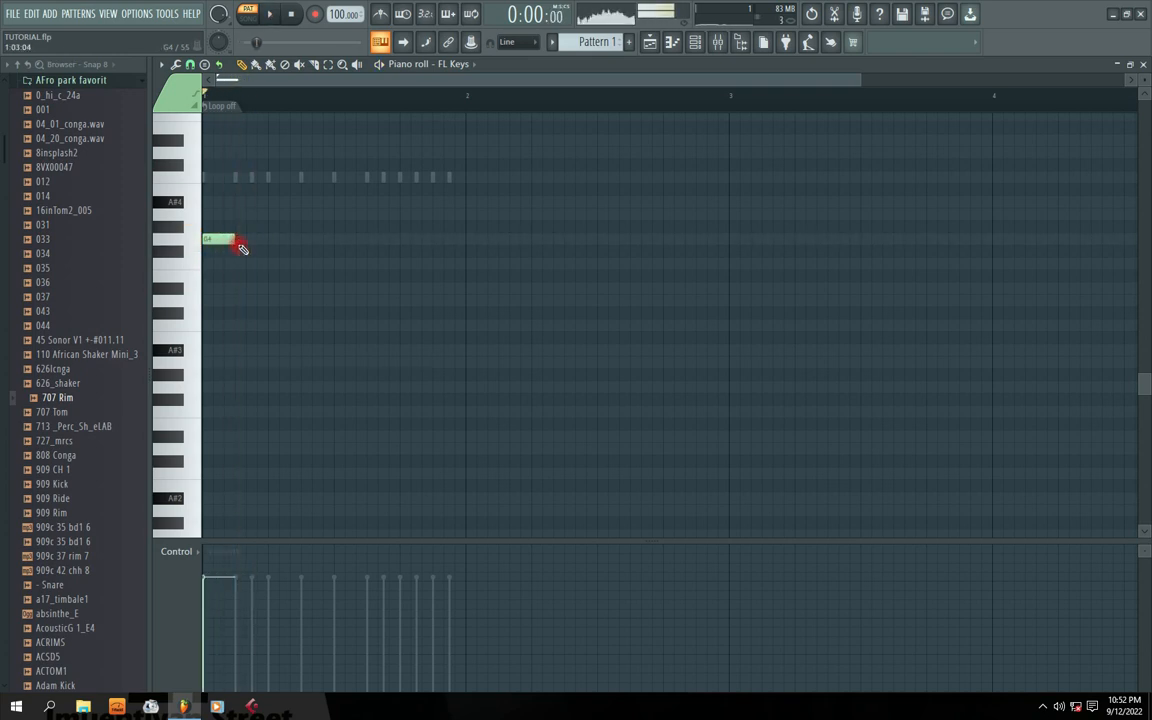
{"action": "left_click_drag", "start_coordinate": [413, 258], "coordinate": [460, 257]}
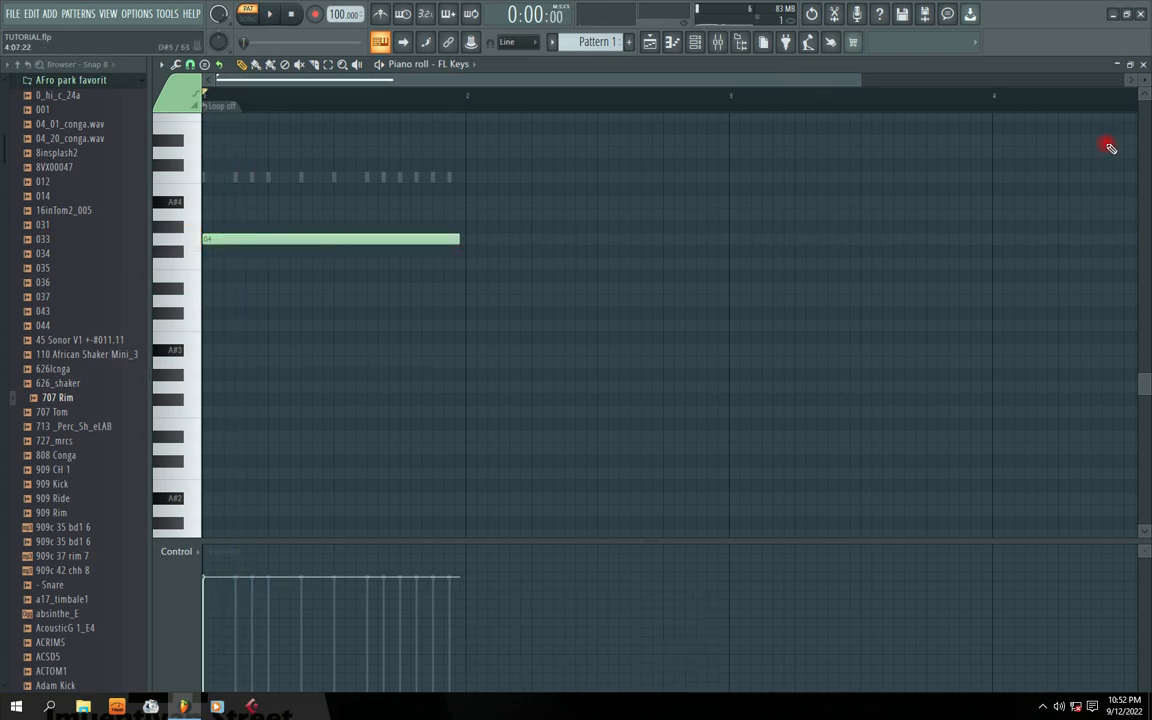
Reopen the FL Keys piano roll, extend the G4 note to fill bar 1 and add an F4 note across bar 2.
{"action": "left_click", "coordinate": [1118, 70]}
{"action": "right_click", "coordinate": [362, 462]}
{"action": "left_click", "coordinate": [378, 467]}
{"action": "left_click", "coordinate": [520, 468]}
{"action": "key", "text": "space"}
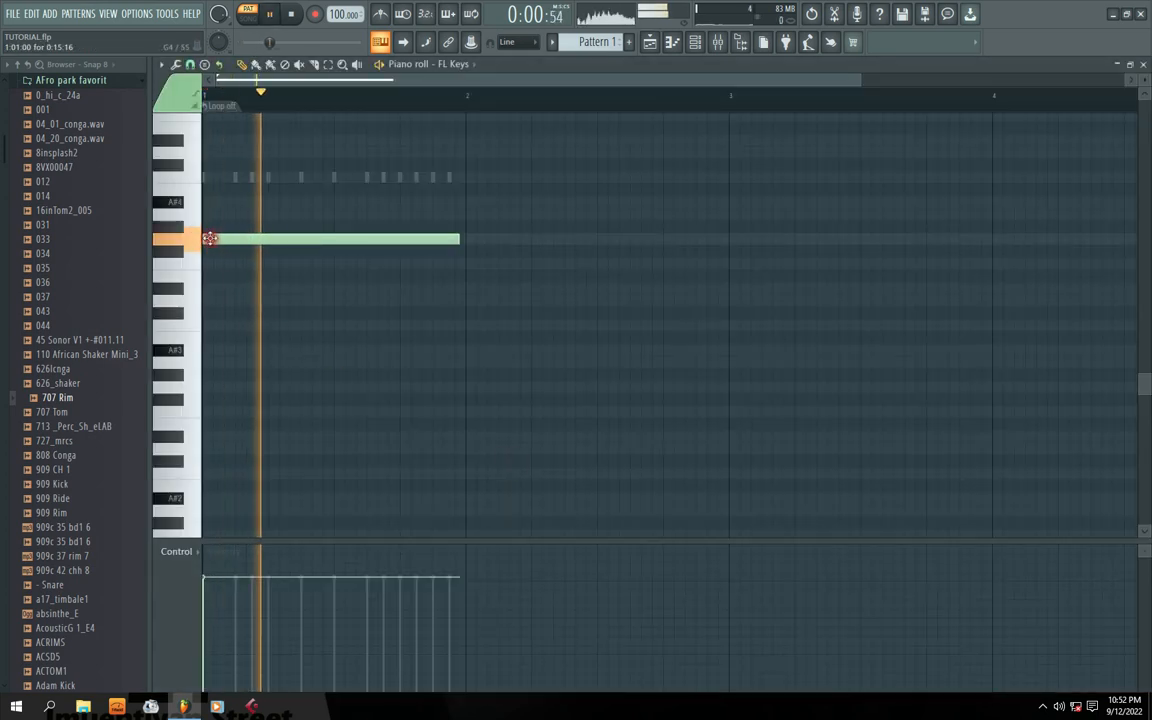
{"action": "left_click", "coordinate": [466, 262]}
{"action": "key", "text": "space"}
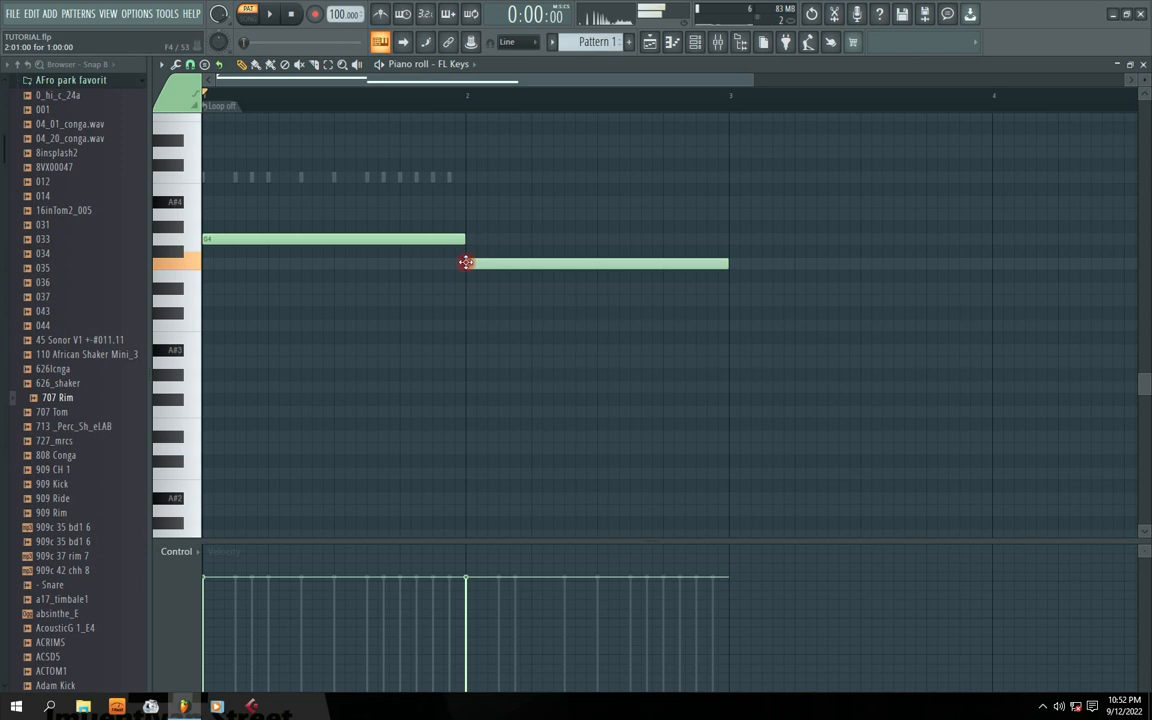
Place a one-bar note in bar 3 of the FL Keys part, set it to A4 and play the pattern.
{"action": "mouse_move", "coordinate": [730, 226]}
{"action": "left_mouse_down"}
{"action": "mouse_move", "coordinate": [728, 172]}
{"action": "mouse_move", "coordinate": [728, 207]}
{"action": "left_mouse_up"}
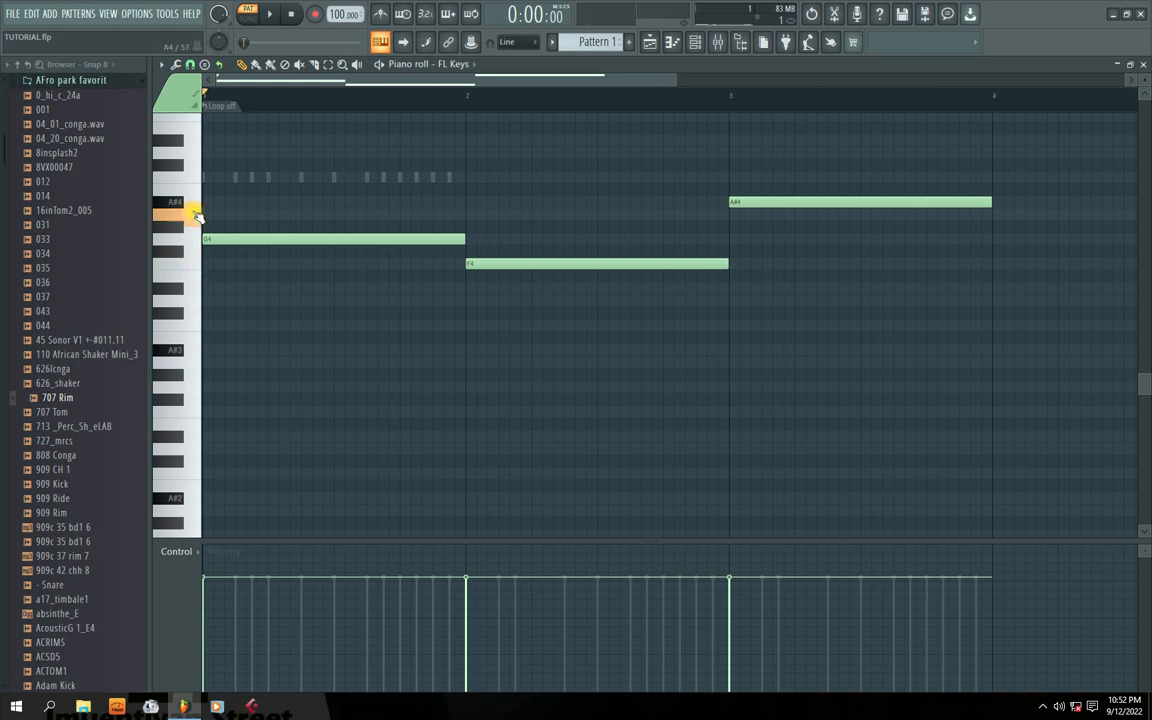
{"action": "left_click_drag", "start_coordinate": [742, 204], "coordinate": [738, 217]}
{"action": "key", "text": "space"}
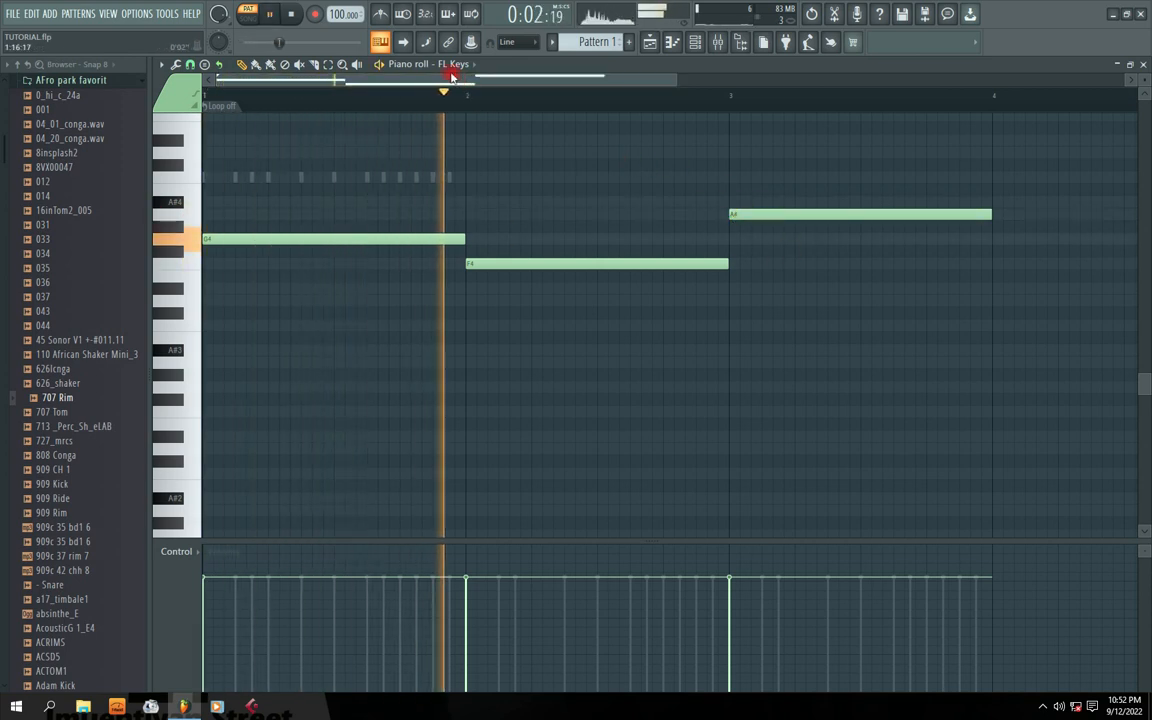
Add a one-bar G4 note in bar 4 of the FL Keys part and play the progression from the start.
{"action": "left_click_drag", "start_coordinate": [524, 81], "coordinate": [605, 88]}
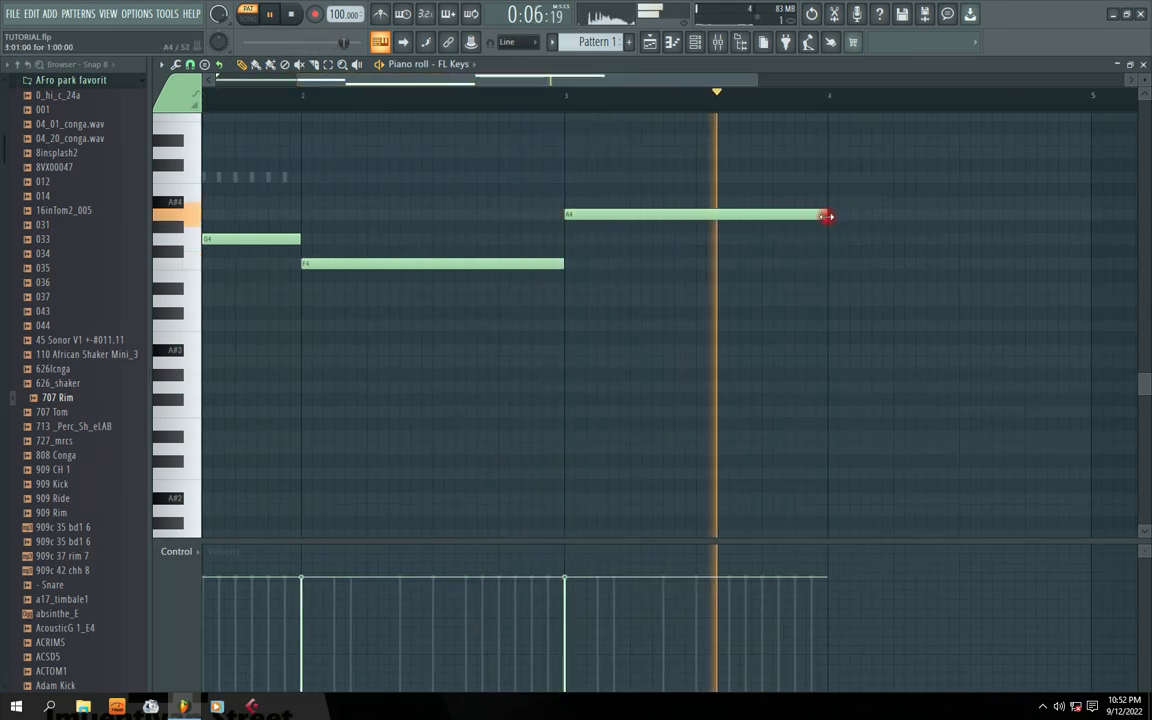
{"action": "left_click", "coordinate": [836, 262]}
{"action": "left_click_drag", "start_coordinate": [836, 262], "coordinate": [848, 240]}
{"action": "key", "text": "space"}
{"action": "left_click_drag", "start_coordinate": [558, 72], "coordinate": [368, 88]}
{"action": "scroll", "coordinate": [506, 162], "scroll_direction": "up", "scroll_amount": 4}
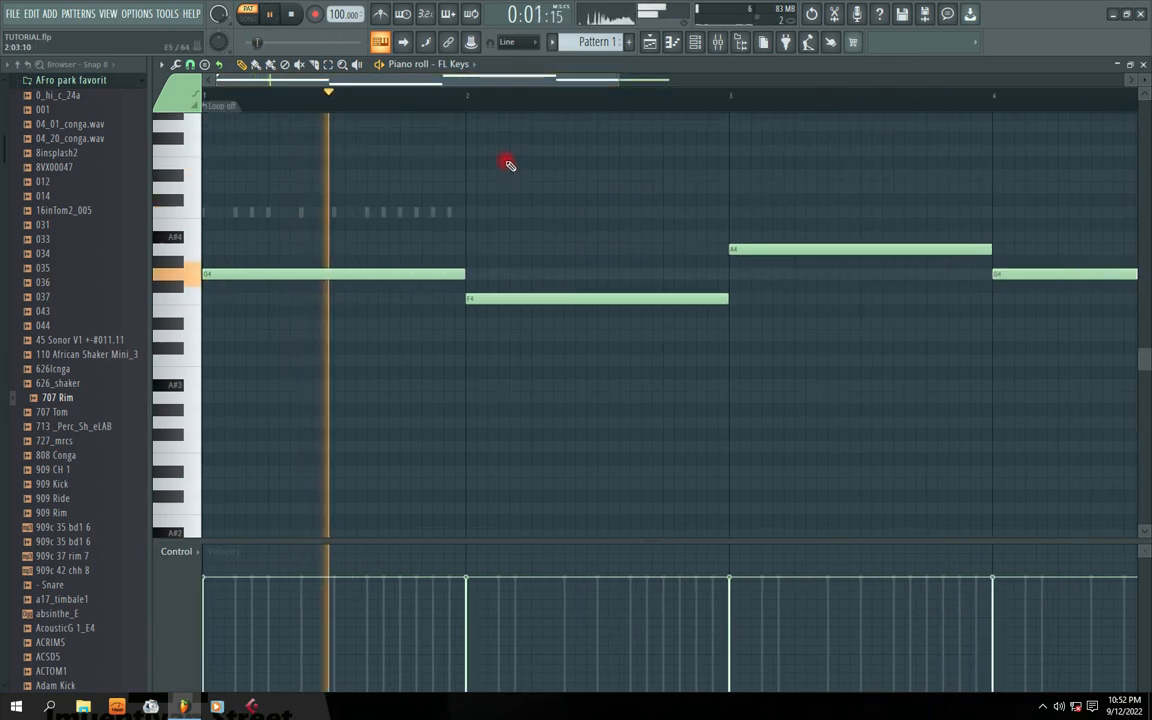
Reopen the FL Keys piano roll, add a one-bar B4 note above the G4 in bar 1 and play it back.
{"action": "left_click", "coordinate": [1143, 65]}
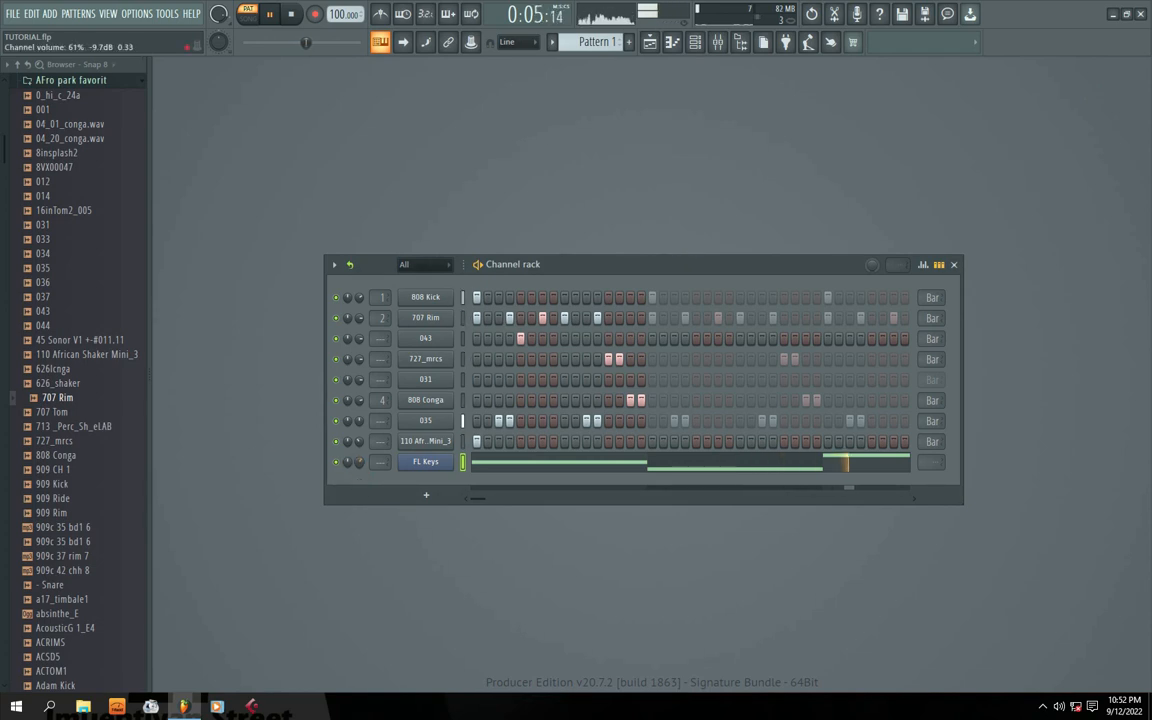
{"action": "left_click", "coordinate": [507, 464]}
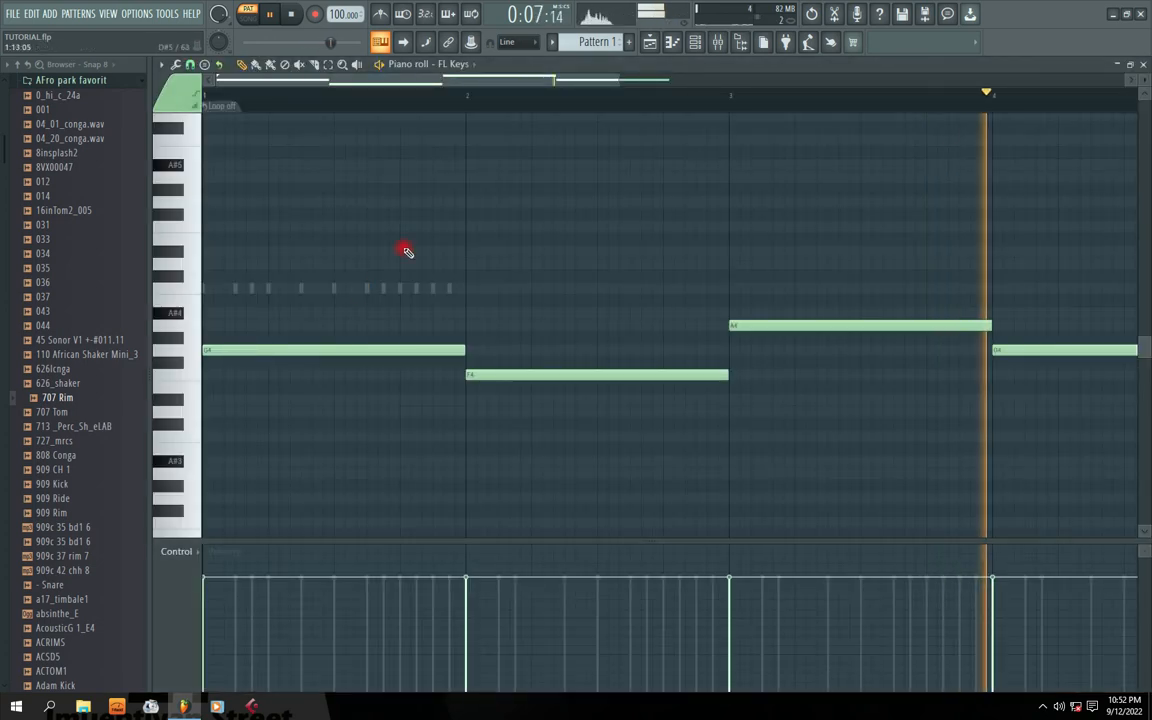
{"action": "key", "text": "space"}
{"action": "left_click", "coordinate": [210, 301]}
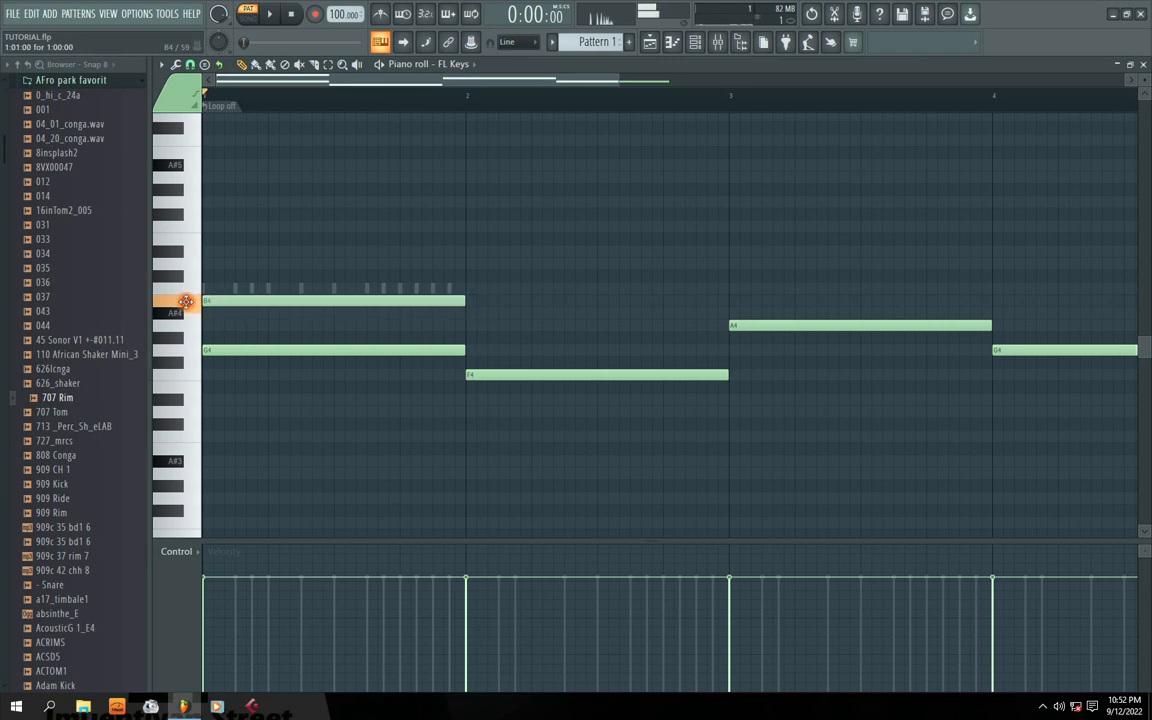
{"action": "key", "text": "space"}
{"action": "key", "text": "space"}
{"action": "key", "text": "space"}
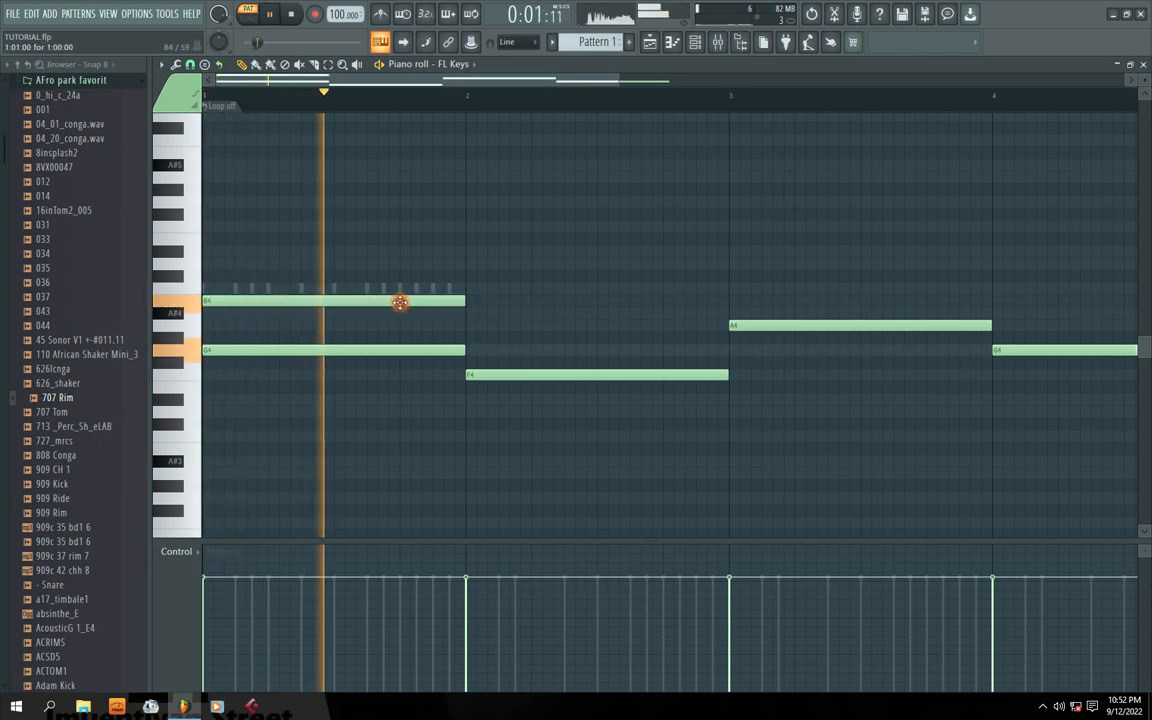
Add harmony notes for FL Keys: A4 above the F4 in bar 2 and C5 above the A4 in bar 3.
{"action": "left_click", "coordinate": [467, 324]}
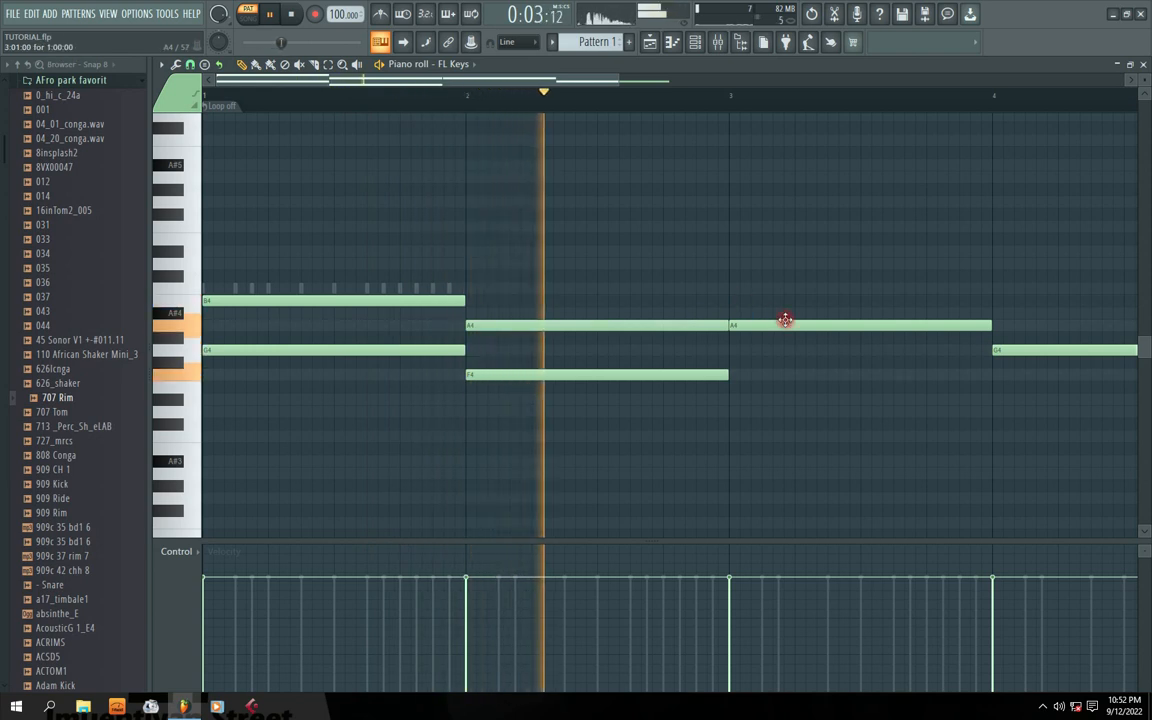
{"action": "left_click", "coordinate": [735, 290]}
{"action": "left_click_drag", "start_coordinate": [763, 292], "coordinate": [753, 296]}
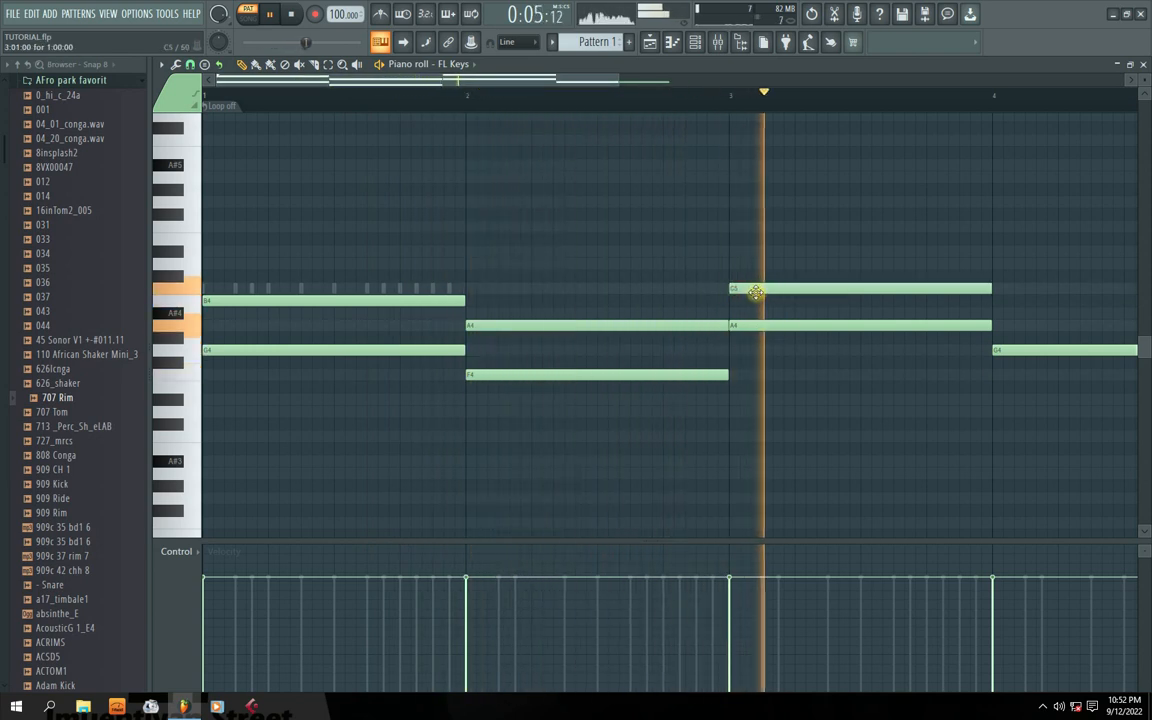
Add a one-bar B4 note above the G4 in bar 4 of the FL Keys part and play the pattern.
{"action": "left_click", "coordinate": [998, 316]}
{"action": "left_click_drag", "start_coordinate": [496, 80], "coordinate": [590, 81]}
{"action": "left_click_drag", "start_coordinate": [793, 314], "coordinate": [794, 301]}
{"action": "left_click_drag", "start_coordinate": [518, 85], "coordinate": [348, 82]}
{"action": "scroll", "coordinate": [348, 83], "scroll_direction": "down", "scroll_amount": 2}
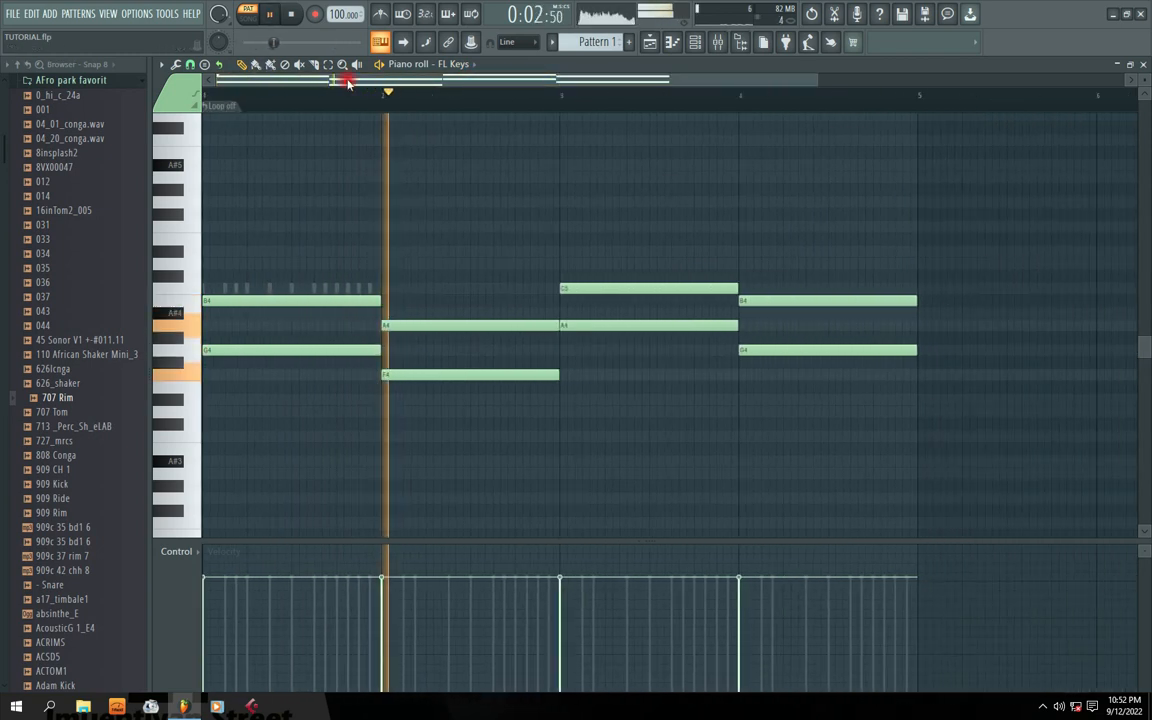
{"action": "scroll", "coordinate": [348, 83], "scroll_direction": "down", "scroll_amount": 2}
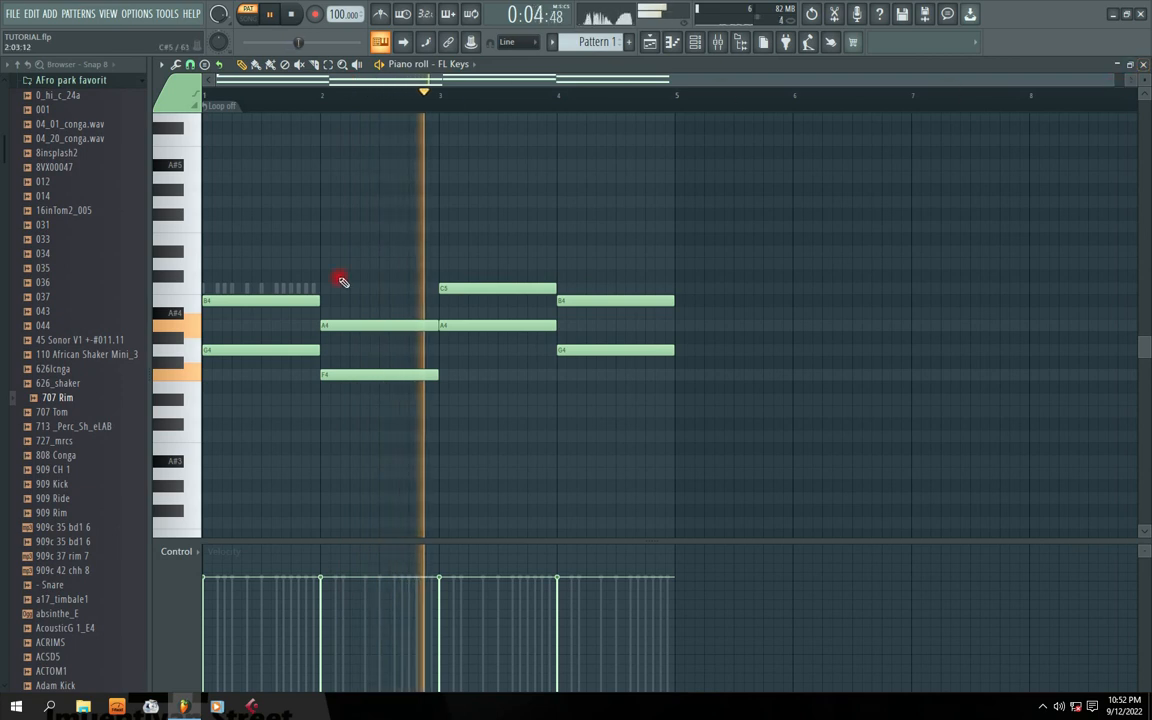
{"action": "key", "text": "space"}
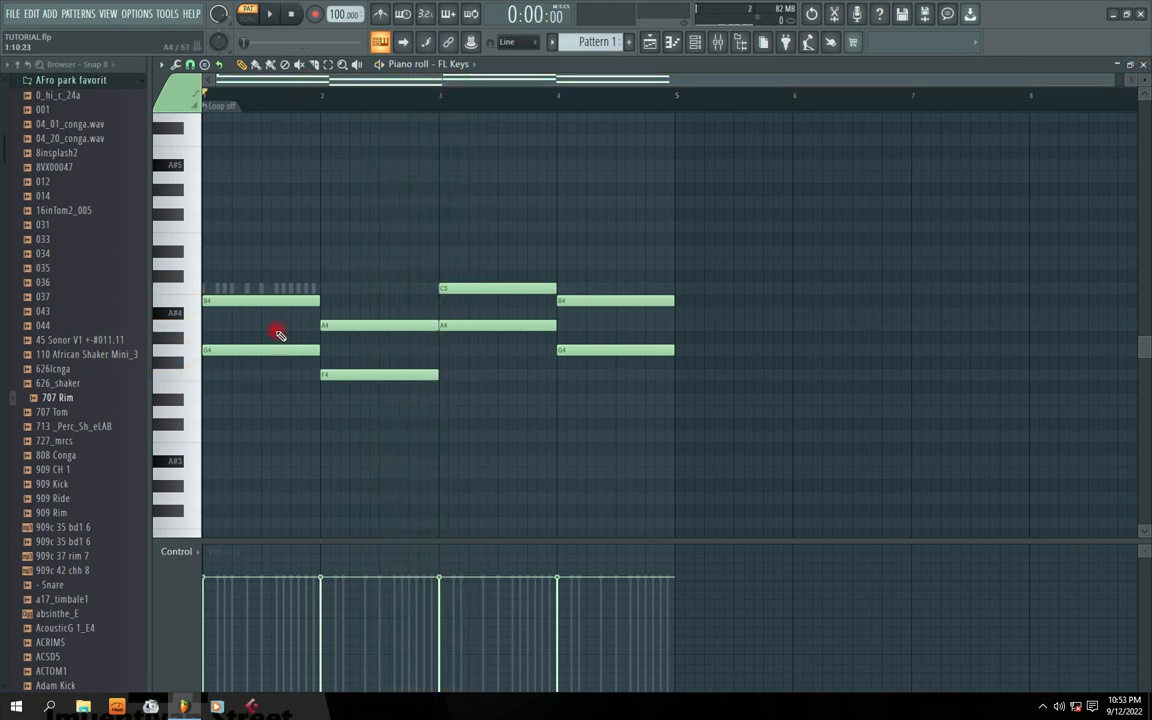
Add one-bar top notes to the first two FL Keys chords: D5 in bar 1 and C5 in bar 2.
{"action": "left_click_drag", "start_coordinate": [212, 265], "coordinate": [204, 248]}
{"action": "key", "text": "space"}
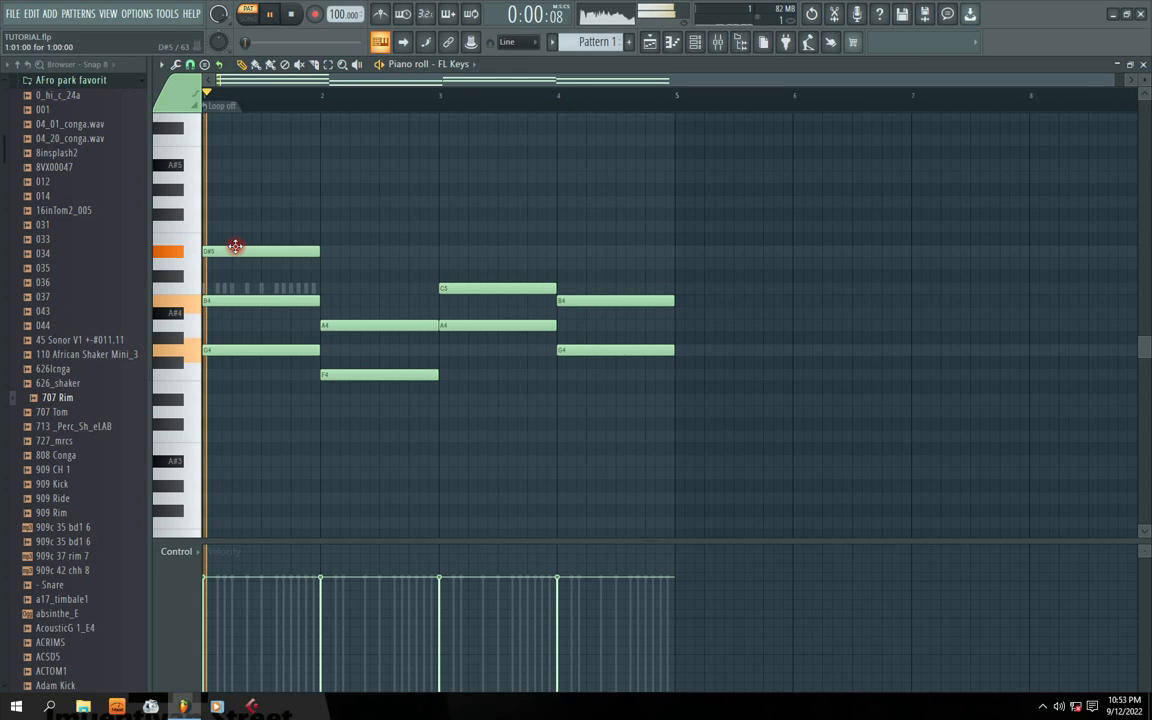
{"action": "left_click_drag", "start_coordinate": [288, 248], "coordinate": [244, 263]}
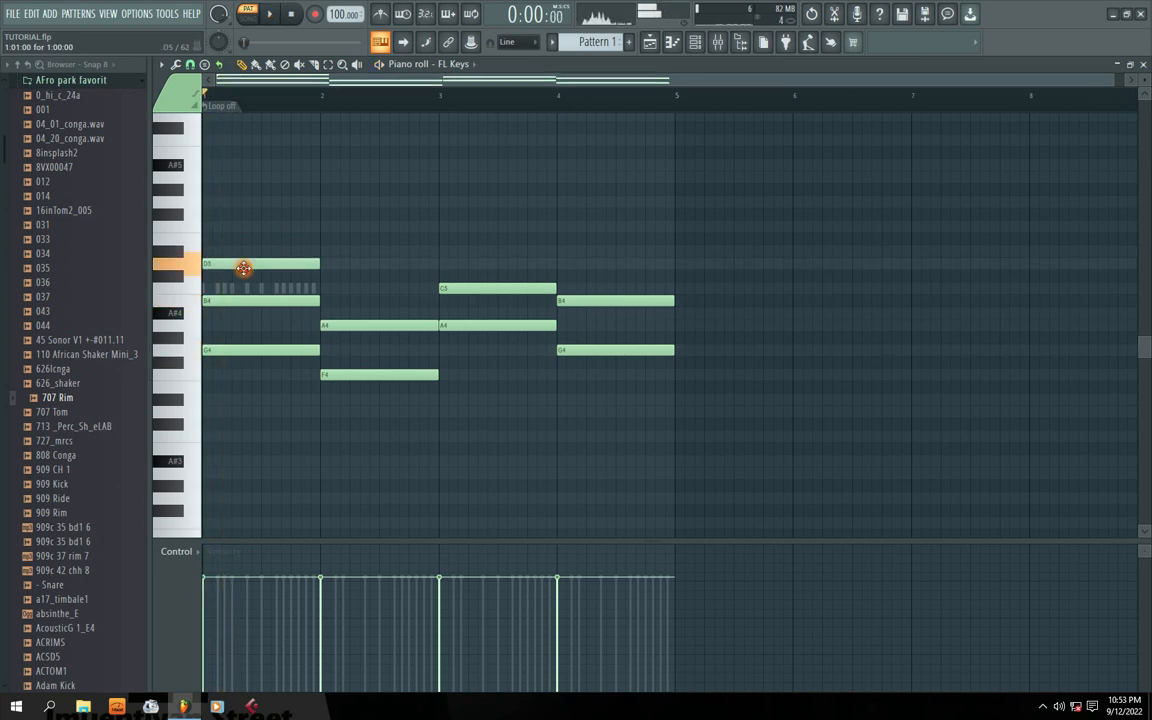
{"action": "left_click", "coordinate": [318, 287]}
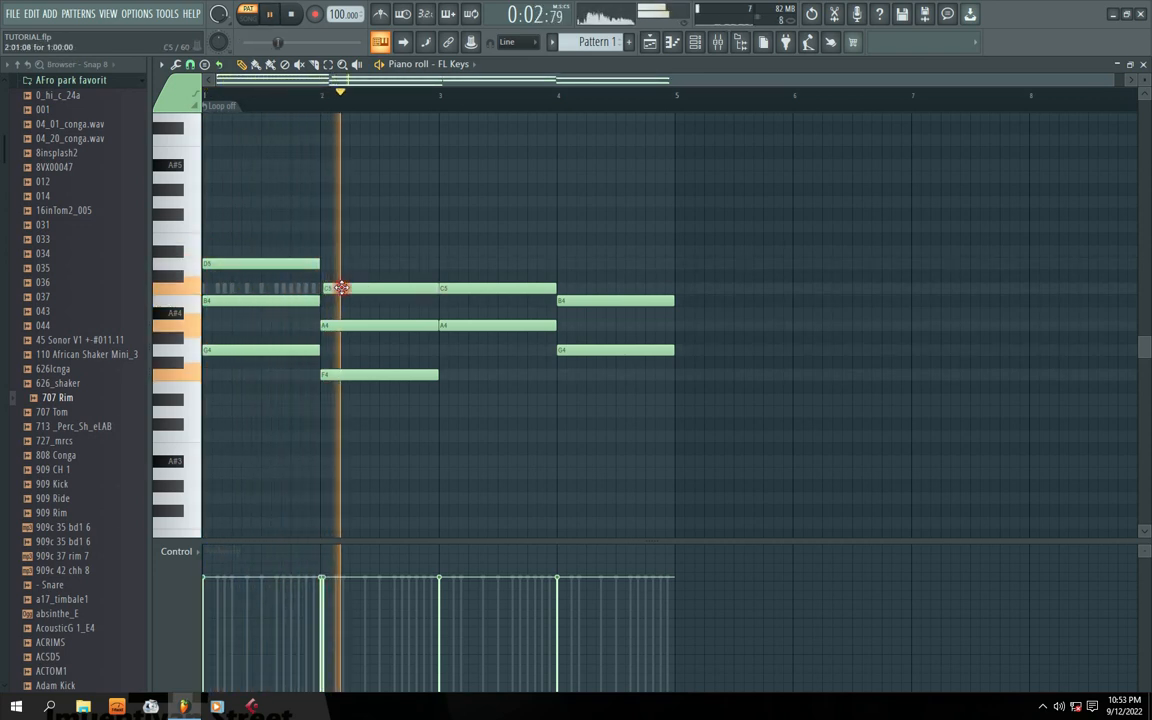
Add one-bar top notes E5 in bar 3 and D5 in bar 4 of FL Keys and close the piano roll.
{"action": "left_click", "coordinate": [441, 251]}
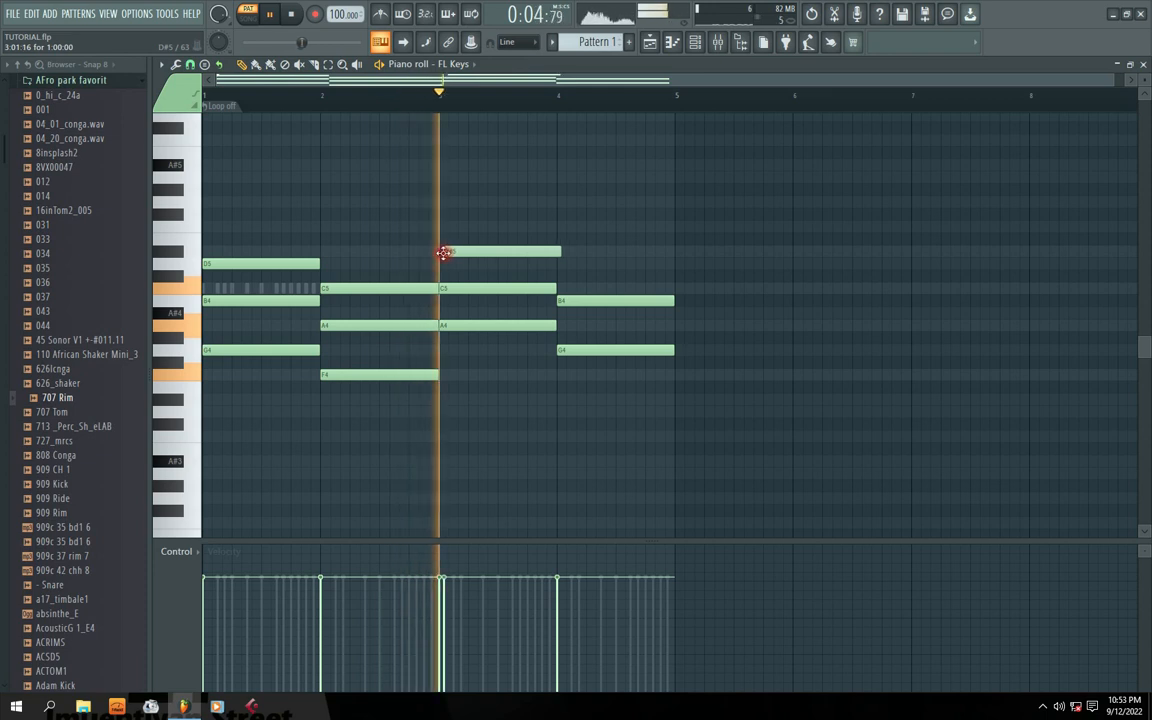
{"action": "left_click_drag", "start_coordinate": [440, 251], "coordinate": [442, 237]}
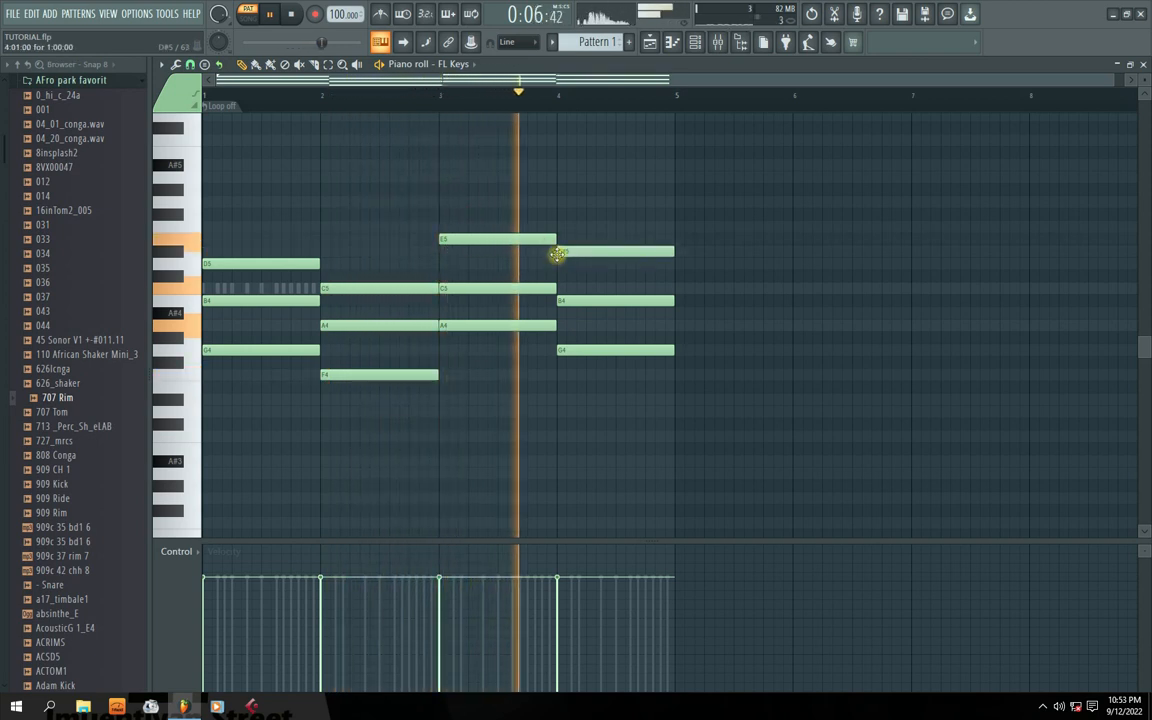
{"action": "left_click", "coordinate": [563, 265]}
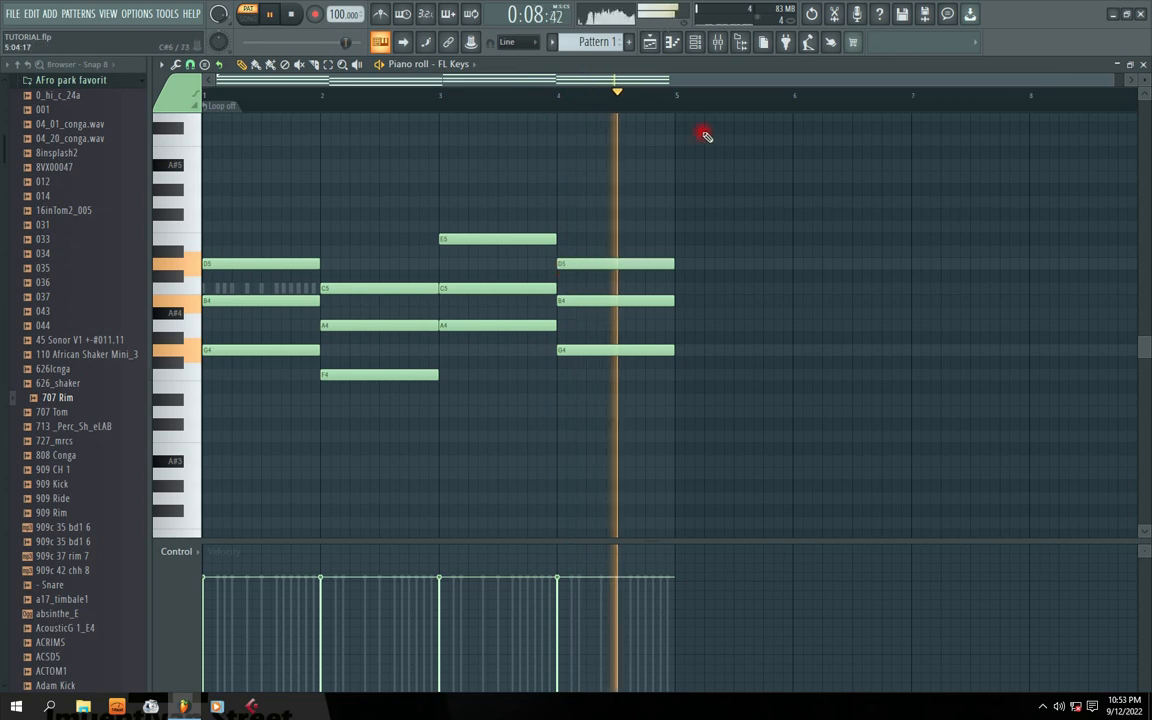
{"action": "left_click", "coordinate": [1144, 66]}
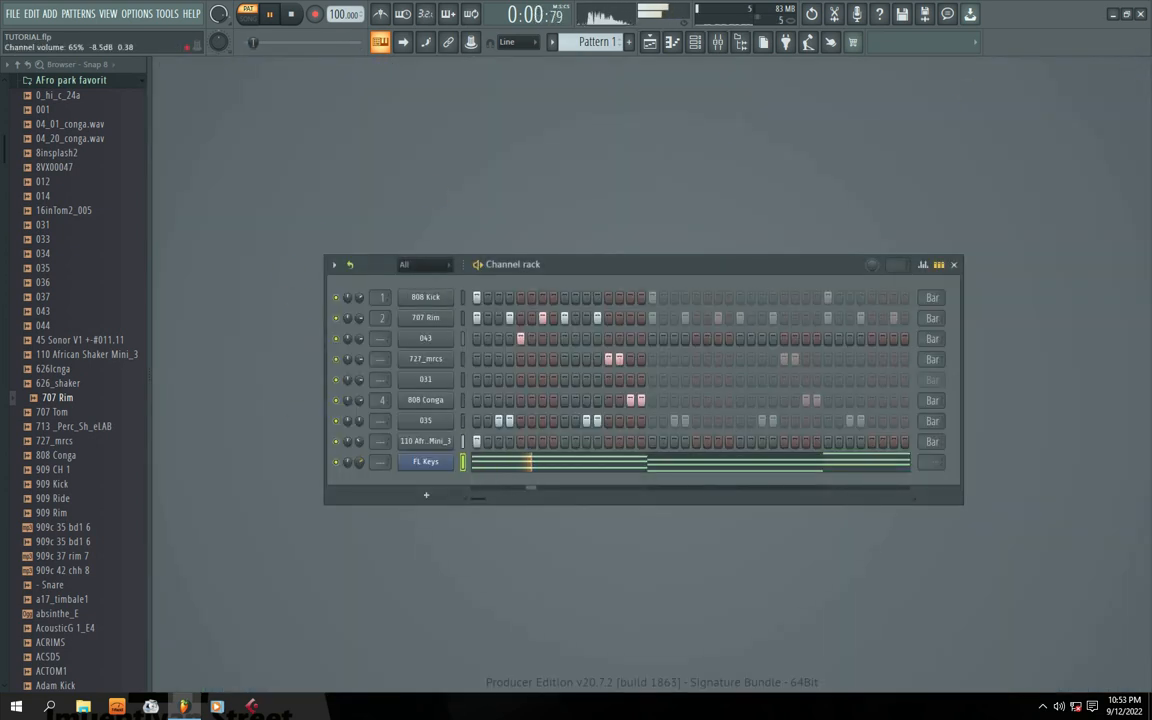
Add a second FL Keys channel below the first one in the channel rack and close its instrument window.
{"action": "left_click_drag", "start_coordinate": [542, 271], "coordinate": [506, 224]}
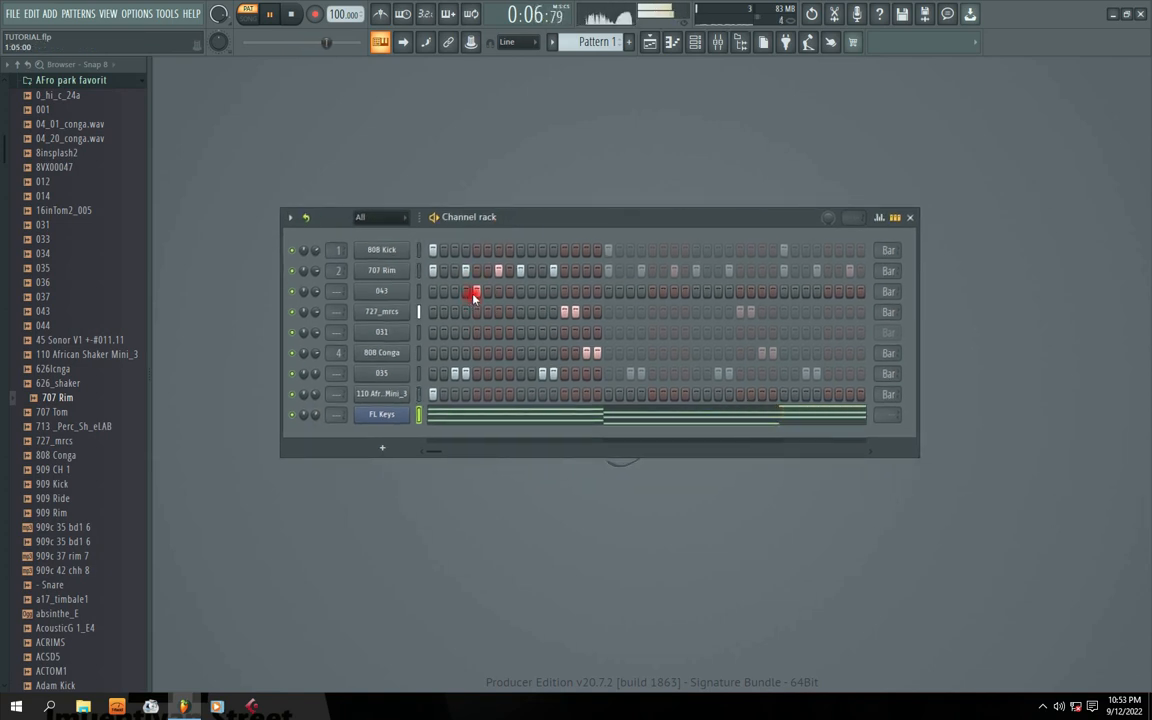
{"action": "left_click_drag", "start_coordinate": [526, 221], "coordinate": [480, 213]}
{"action": "right_click", "coordinate": [375, 413]}
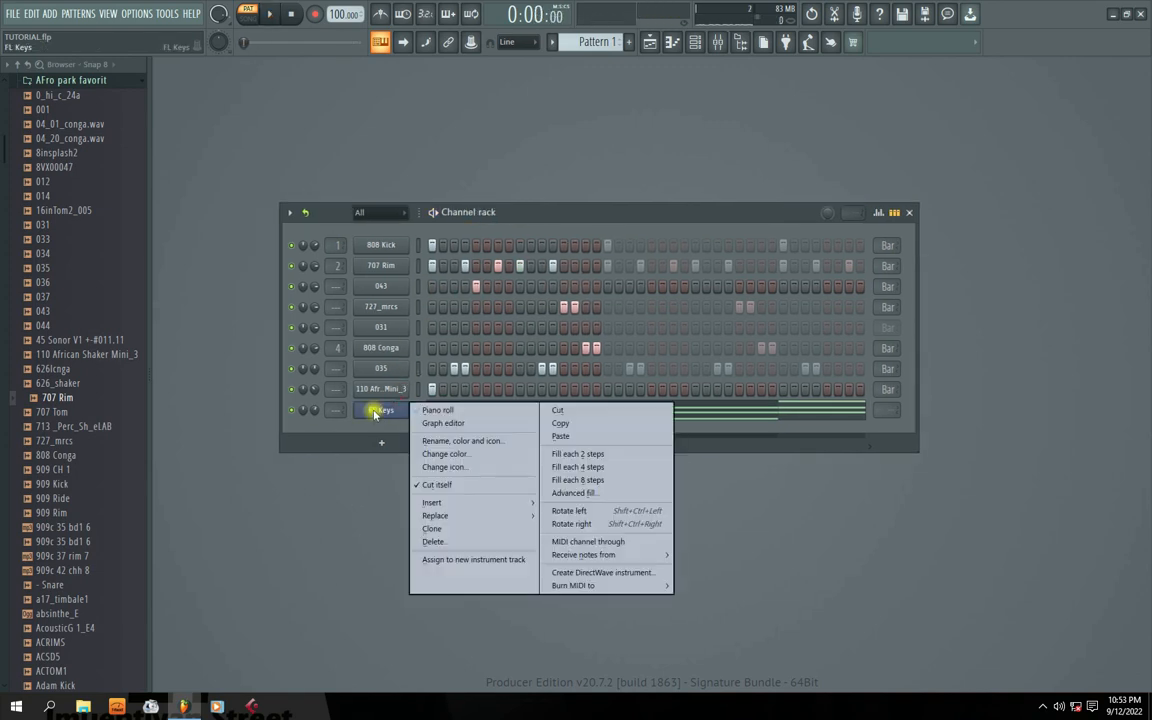
{"action": "left_click", "coordinate": [431, 507]}
{"action": "left_click", "coordinate": [663, 251]}
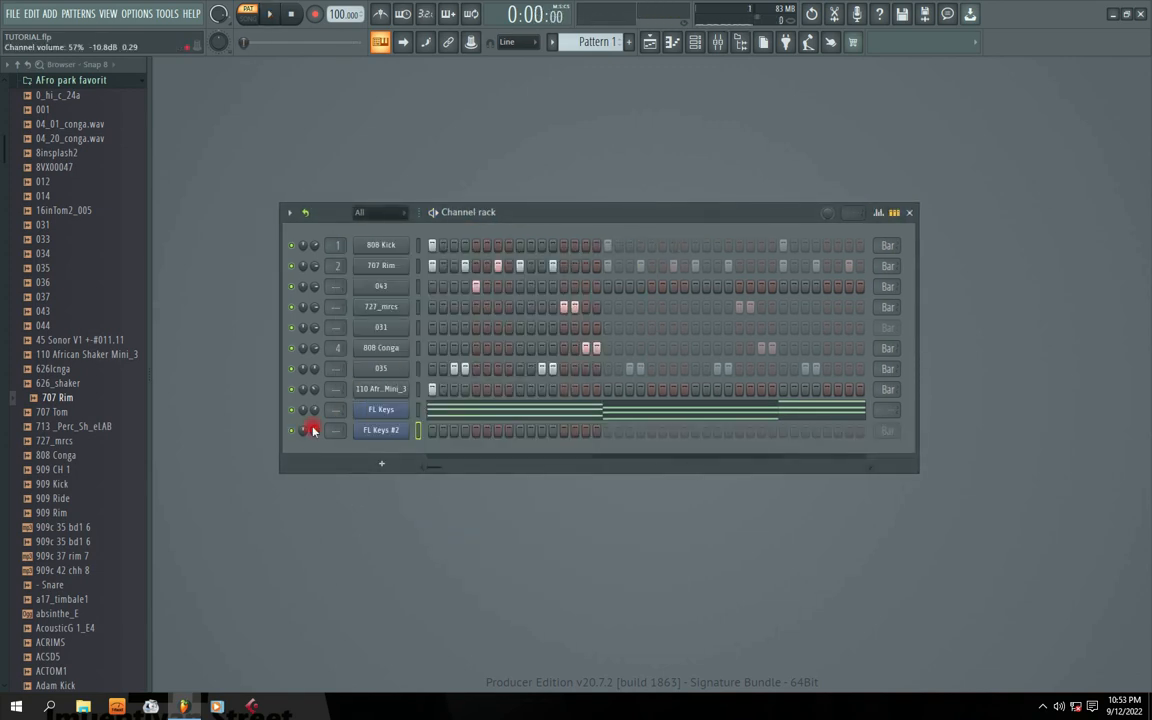
Open the FL Keys #2 instrument, choose another sound from its instrument list and close its window.
{"action": "left_click", "coordinate": [382, 432]}
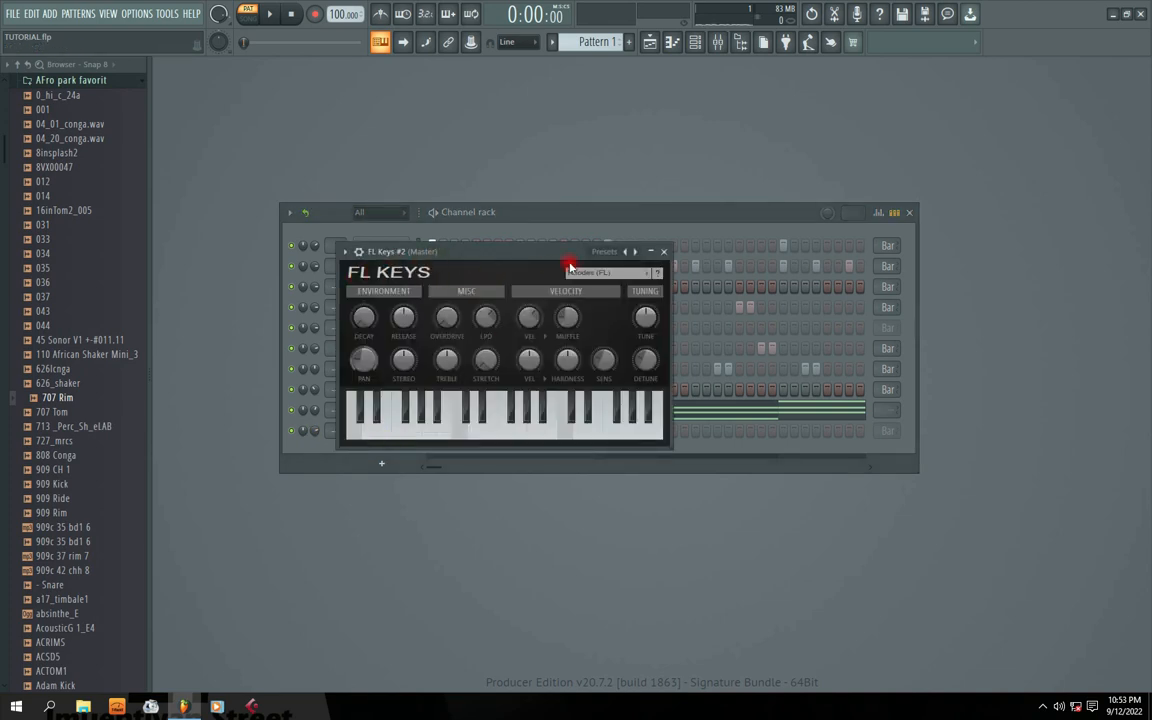
{"action": "left_click", "coordinate": [665, 253]}
{"action": "key", "text": "space"}
{"action": "left_click", "coordinate": [373, 432]}
{"action": "left_click", "coordinate": [374, 432]}
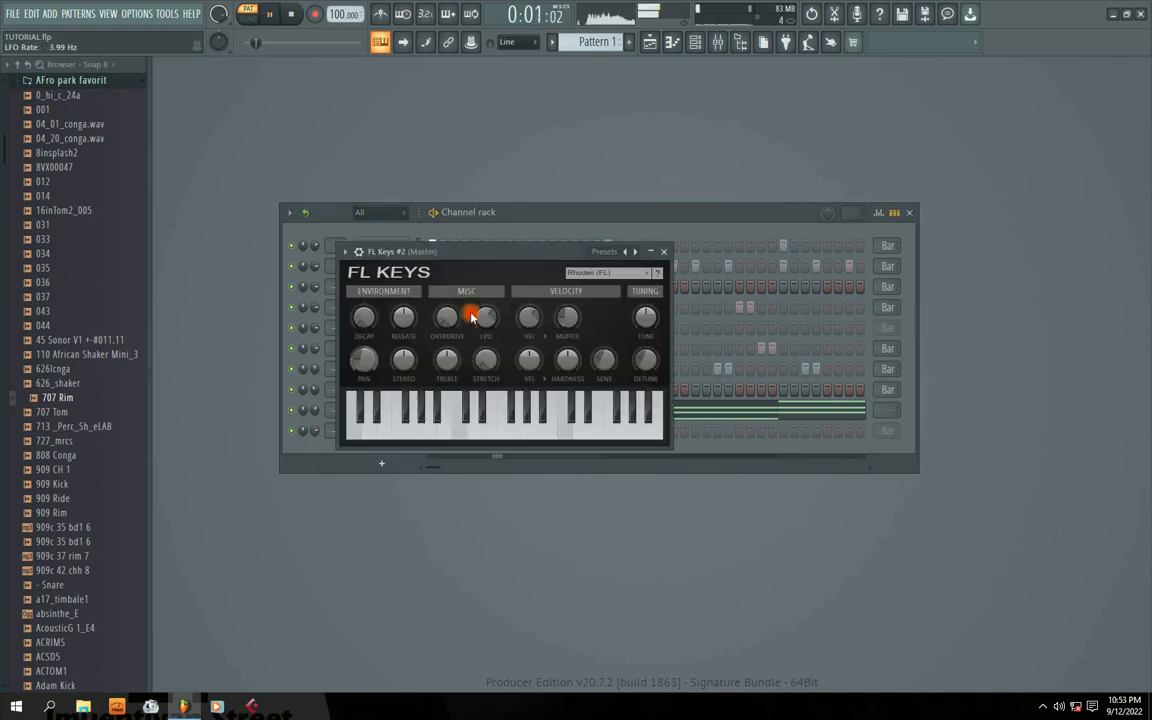
{"action": "left_click", "coordinate": [620, 272]}
{"action": "left_click", "coordinate": [616, 289]}
{"action": "left_click", "coordinate": [664, 252]}
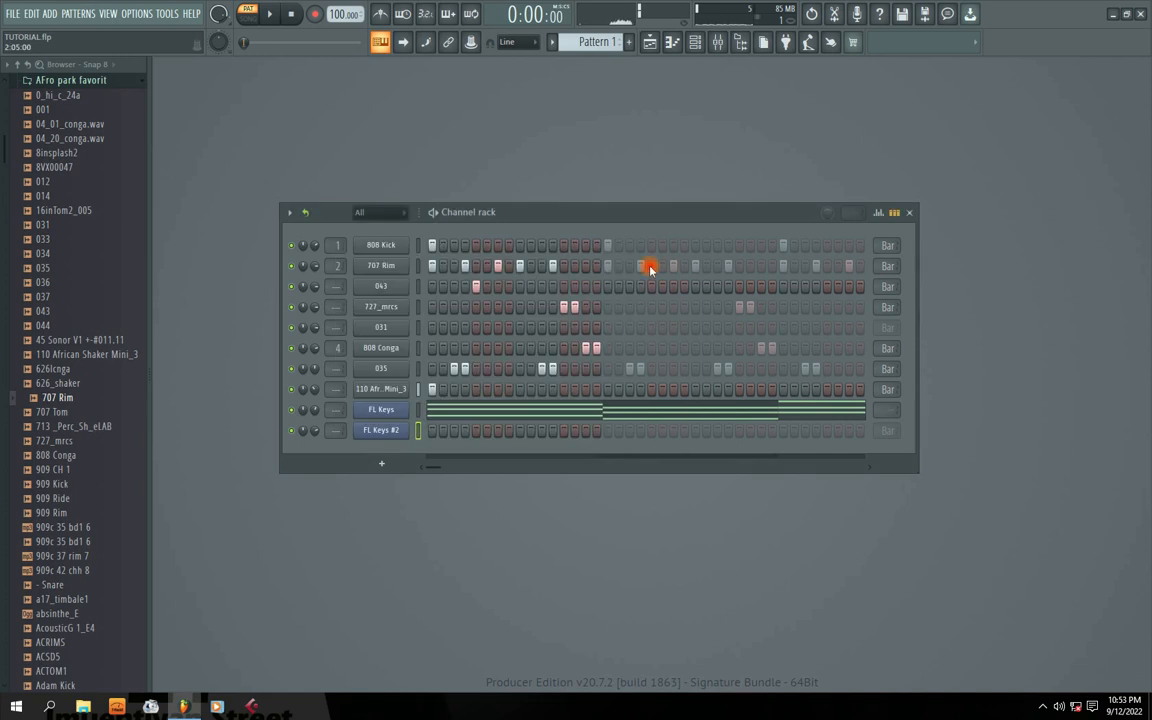
Open the piano roll of FL Keys #2 and place a short G4 note at the start of bar 1.
{"action": "right_click", "coordinate": [393, 438]}
{"action": "left_click", "coordinate": [386, 389]}
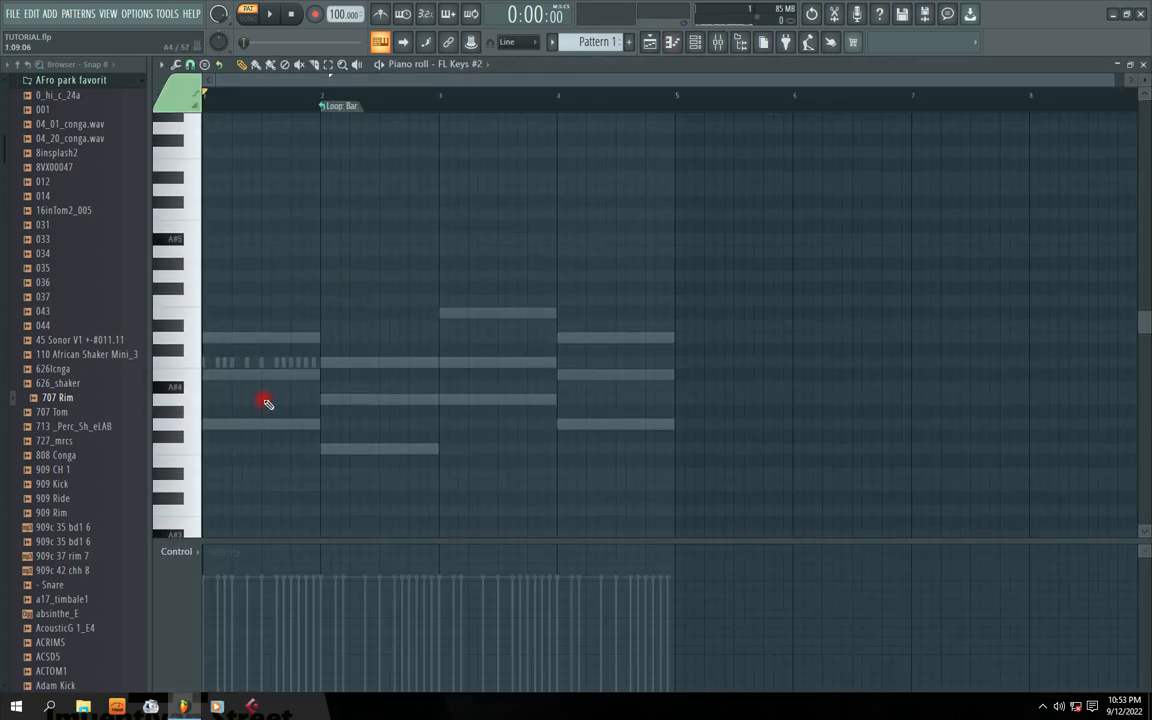
{"action": "left_click", "coordinate": [237, 427]}
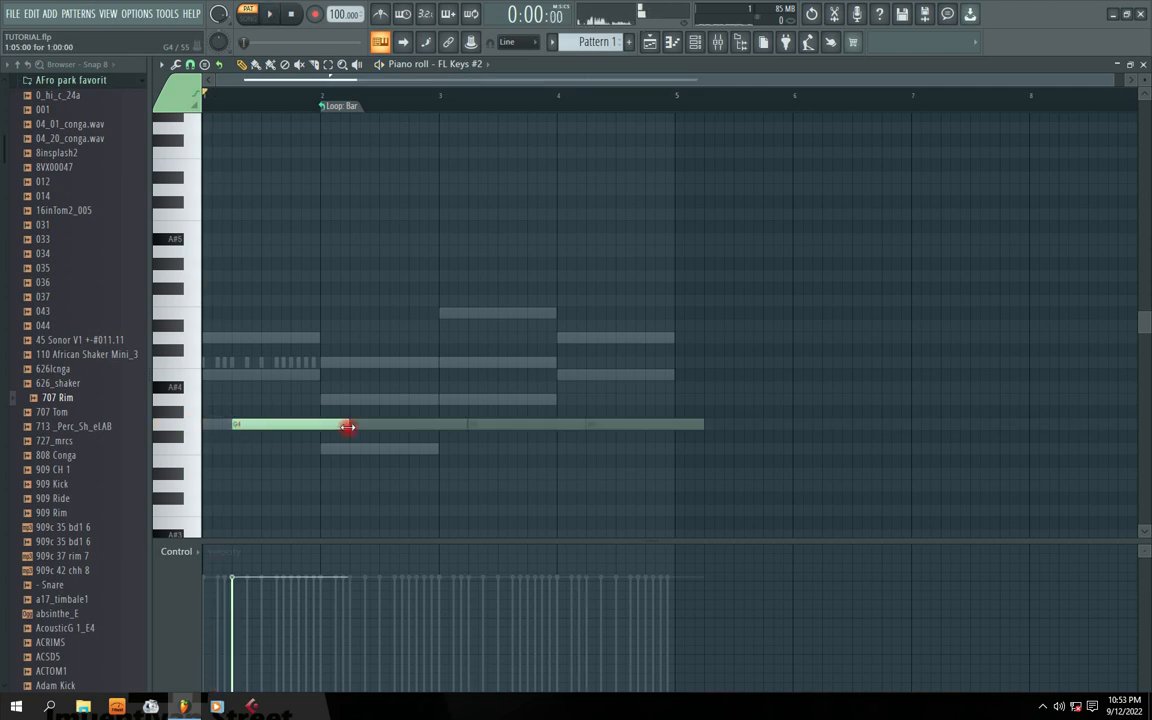
{"action": "key", "text": "space"}
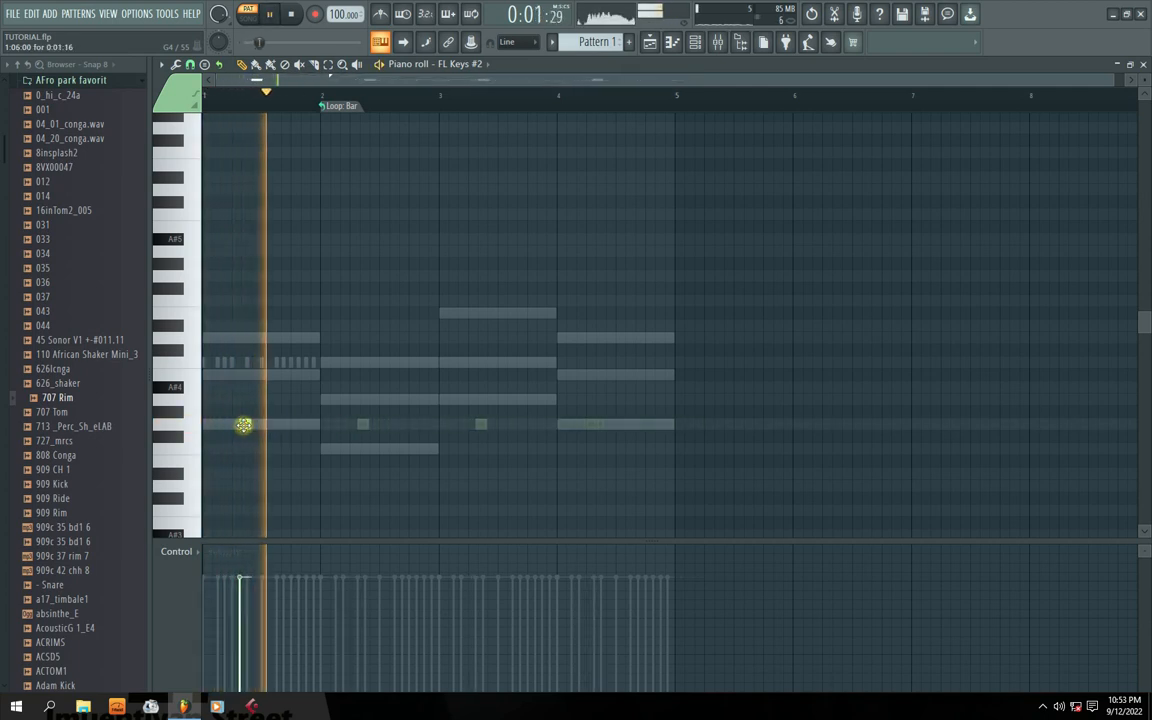
{"action": "key", "text": "space"}
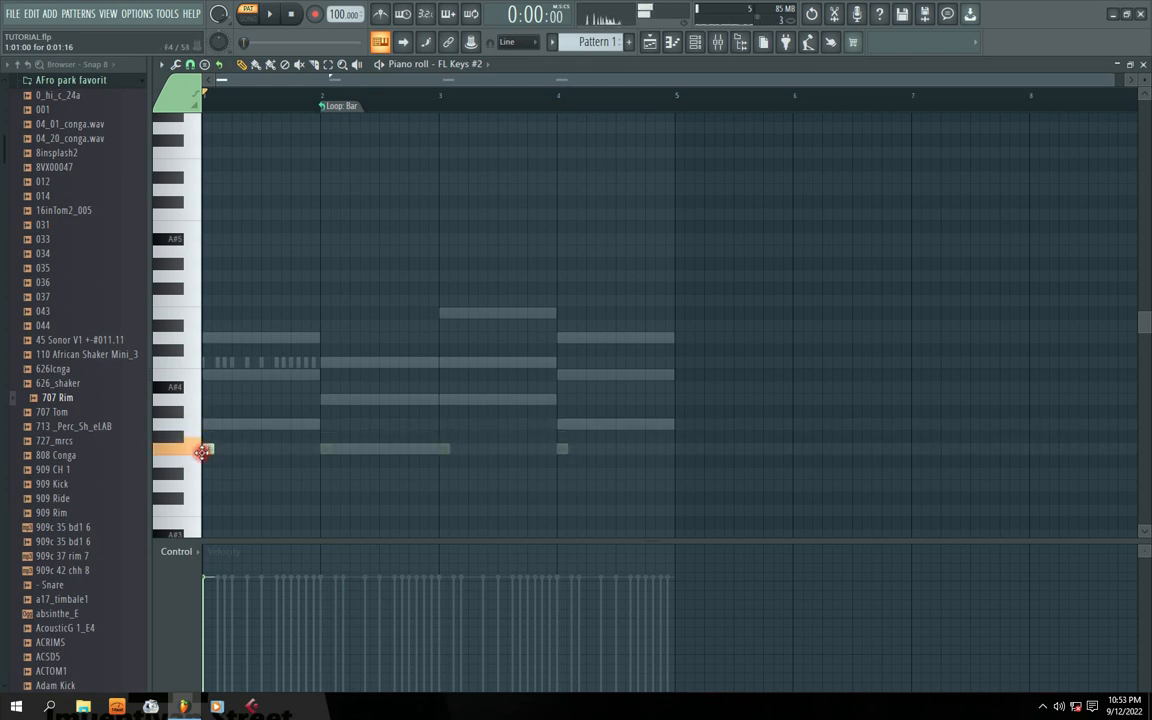
{"action": "key", "text": "space"}
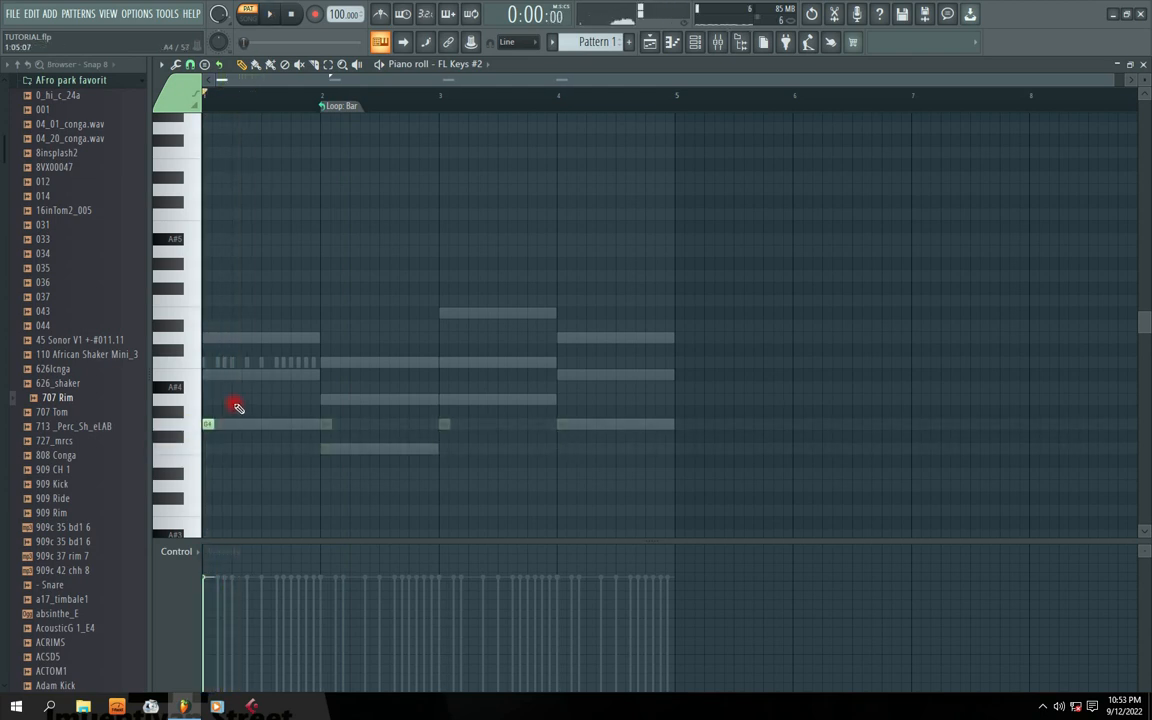
Add short A4 and B4 notes rising from the G4 in bar 1 and turn off looping for FL Keys #2.
{"action": "key", "text": "space"}
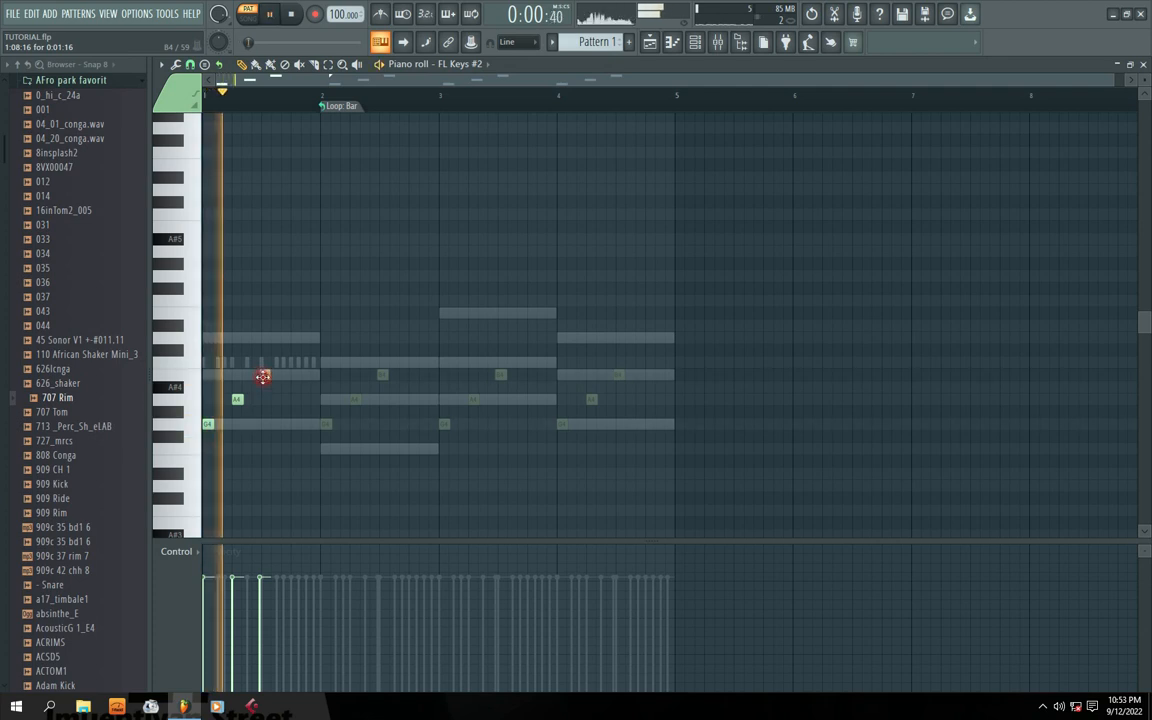
{"action": "left_click_drag", "start_coordinate": [264, 378], "coordinate": [262, 378]}
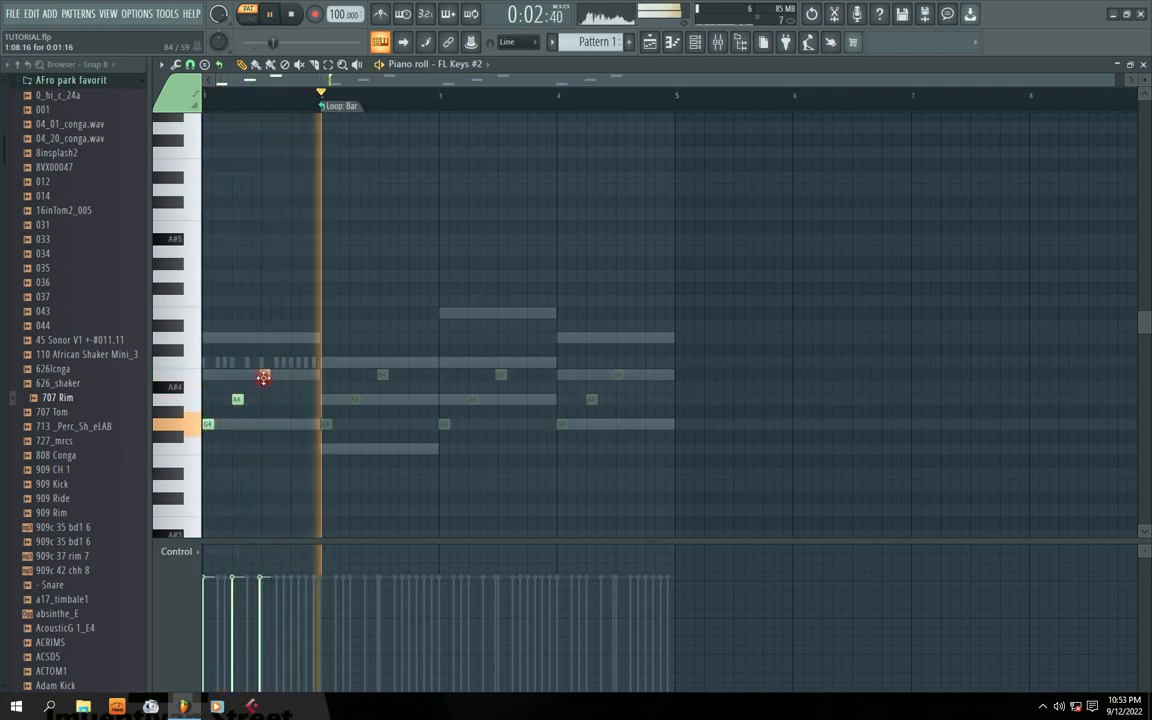
{"action": "left_click", "coordinate": [340, 106]}
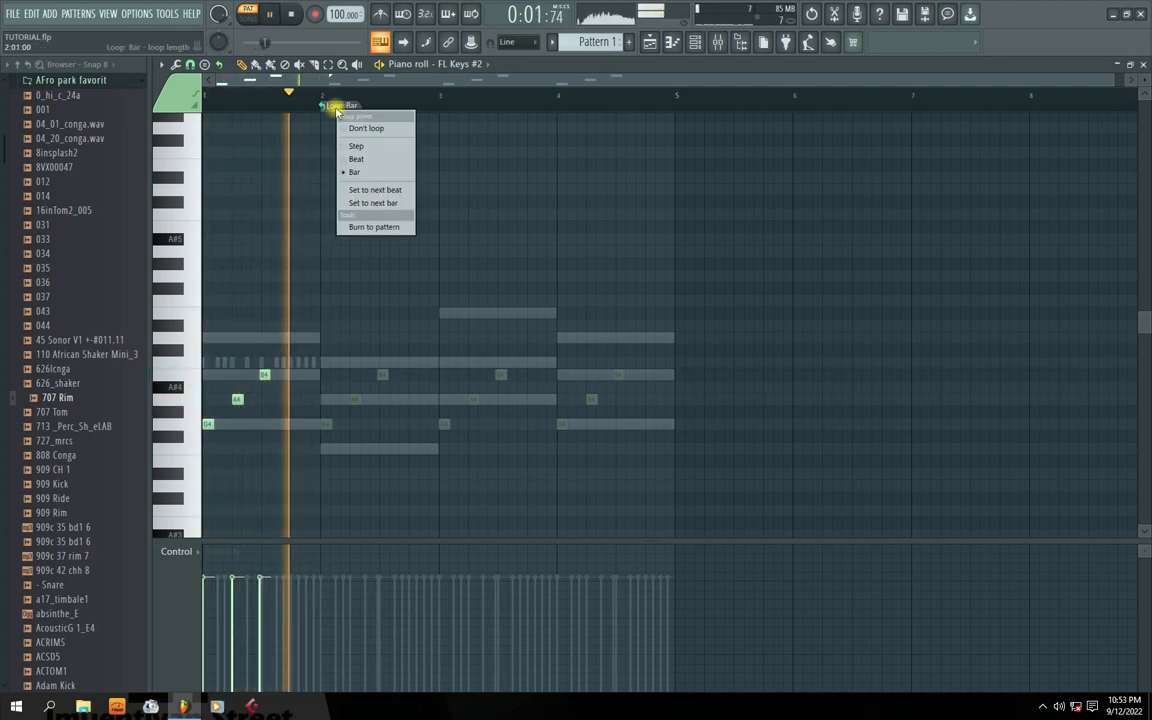
{"action": "left_click", "coordinate": [375, 121]}
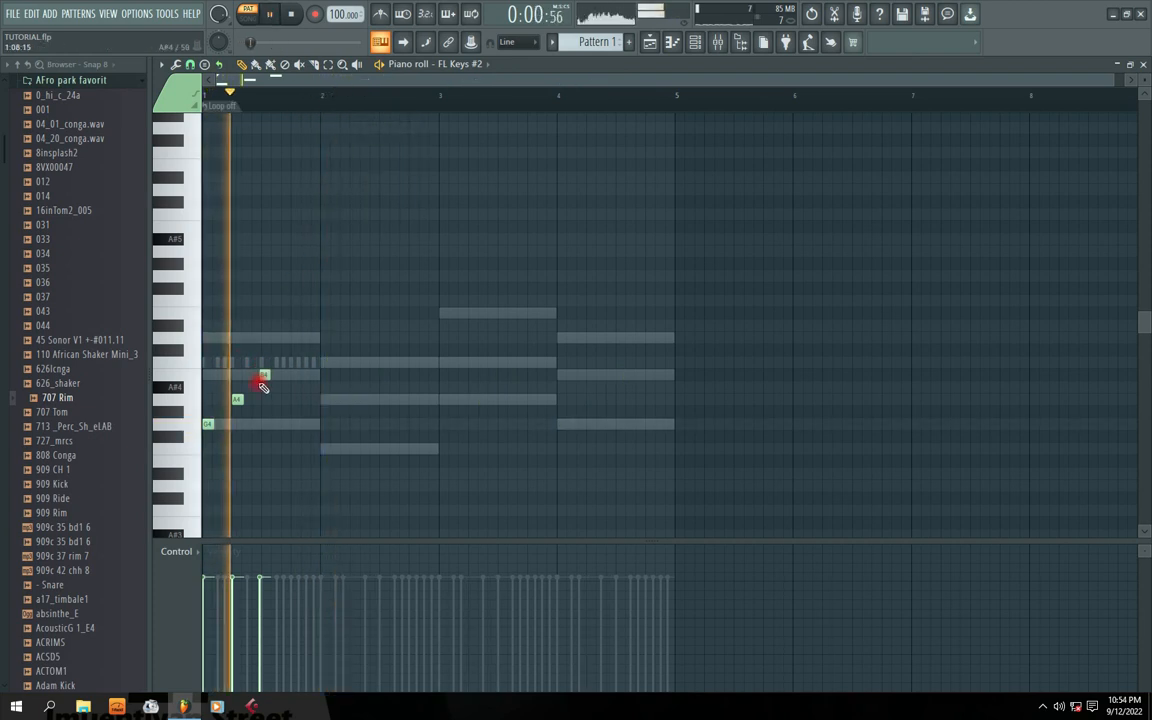
Add a short D5 note after the B4 in bar 1 of FL Keys #2 and play it back.
{"action": "left_click", "coordinate": [297, 337]}
{"action": "key", "text": "space"}
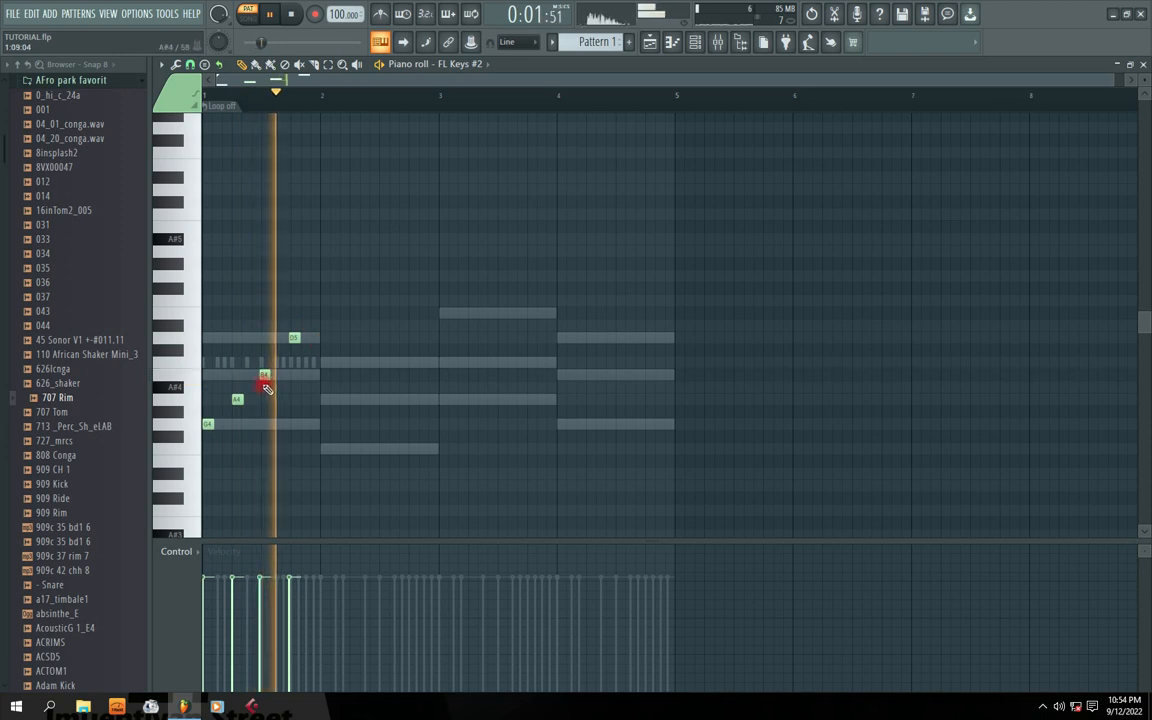
{"action": "key", "text": "space"}
Add short F4, A4 and C5 notes in bar 2 of FL Keys #2 and quantize the part with the Default template.
{"action": "left_click", "coordinate": [320, 452]}
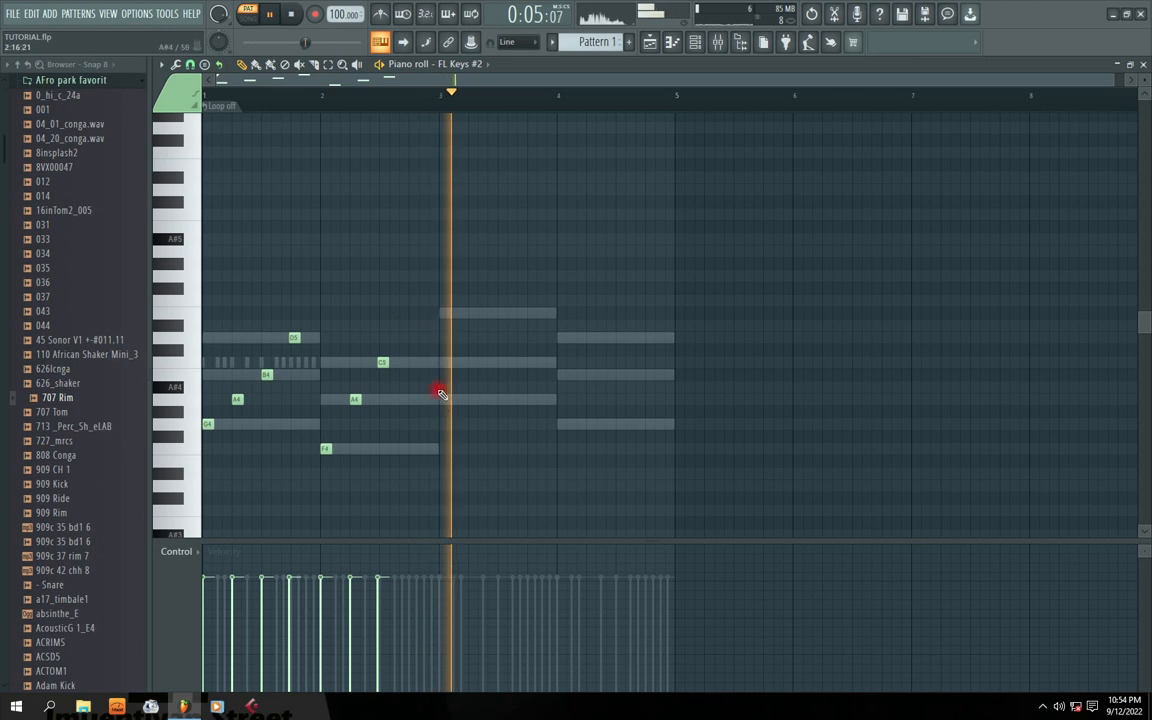
{"action": "key", "text": "space"}
{"action": "key", "text": "space"}
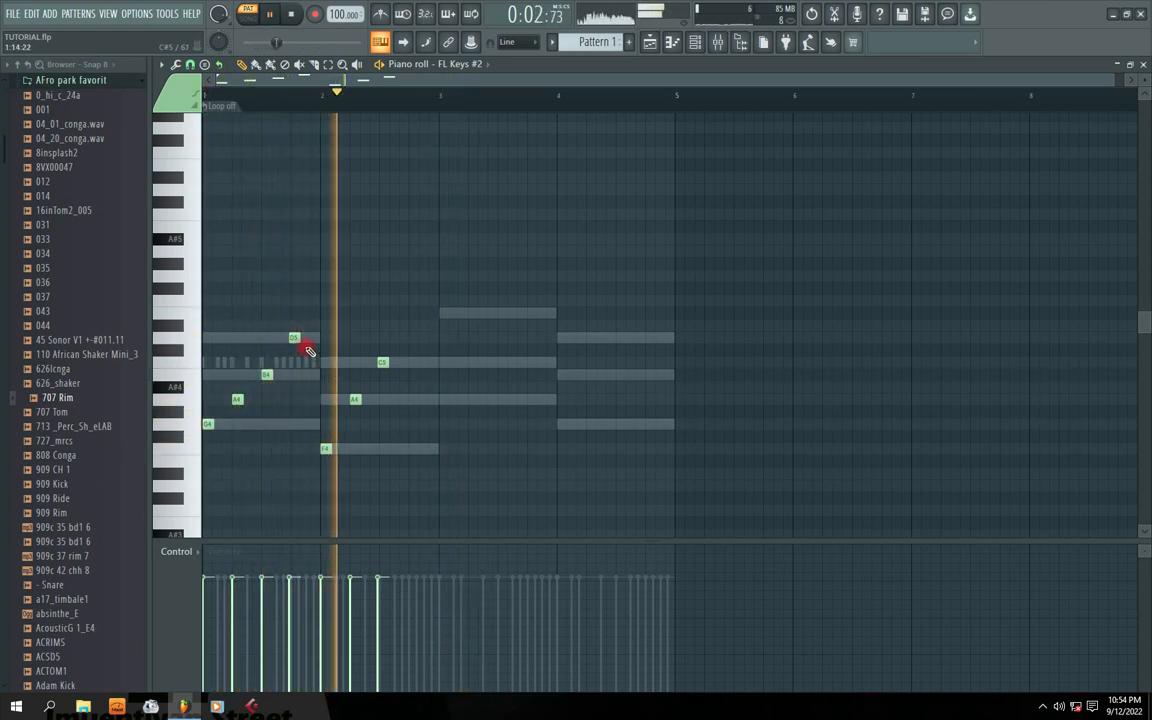
{"action": "key", "text": "alt+q"}
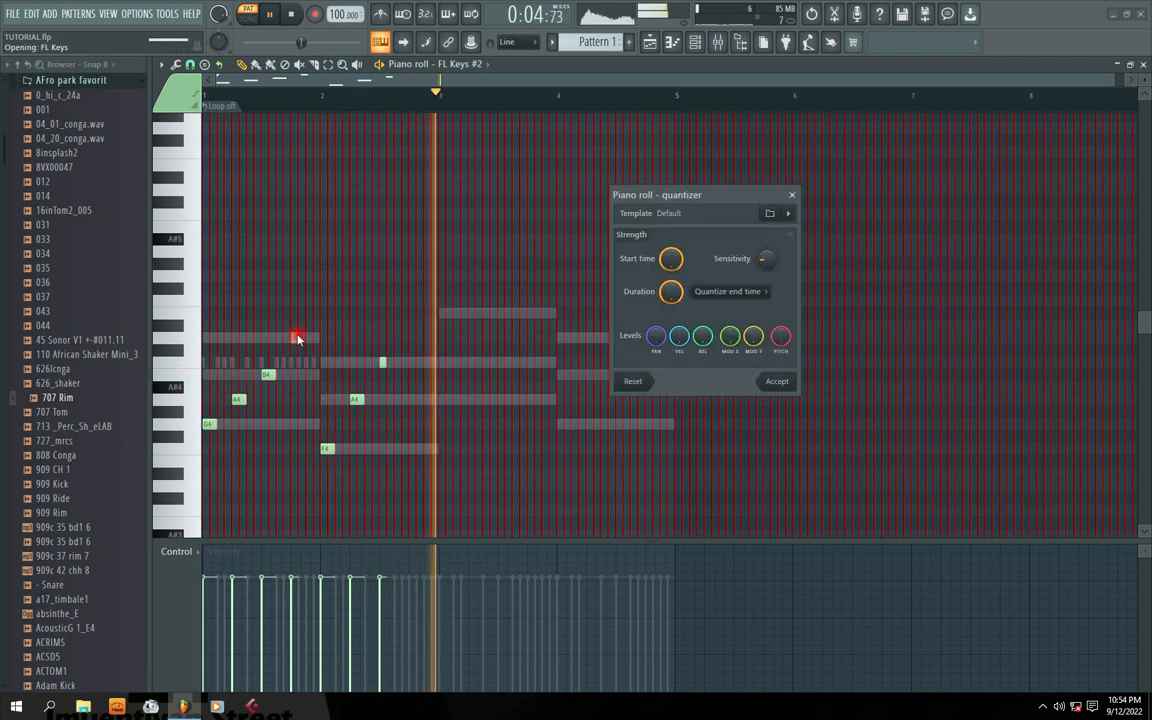
{"action": "key", "text": "Return"}
Add short A4, C5 and E5 notes in bar 3 of FL Keys #2, shifting the E5 slightly later.
{"action": "key", "text": "space"}
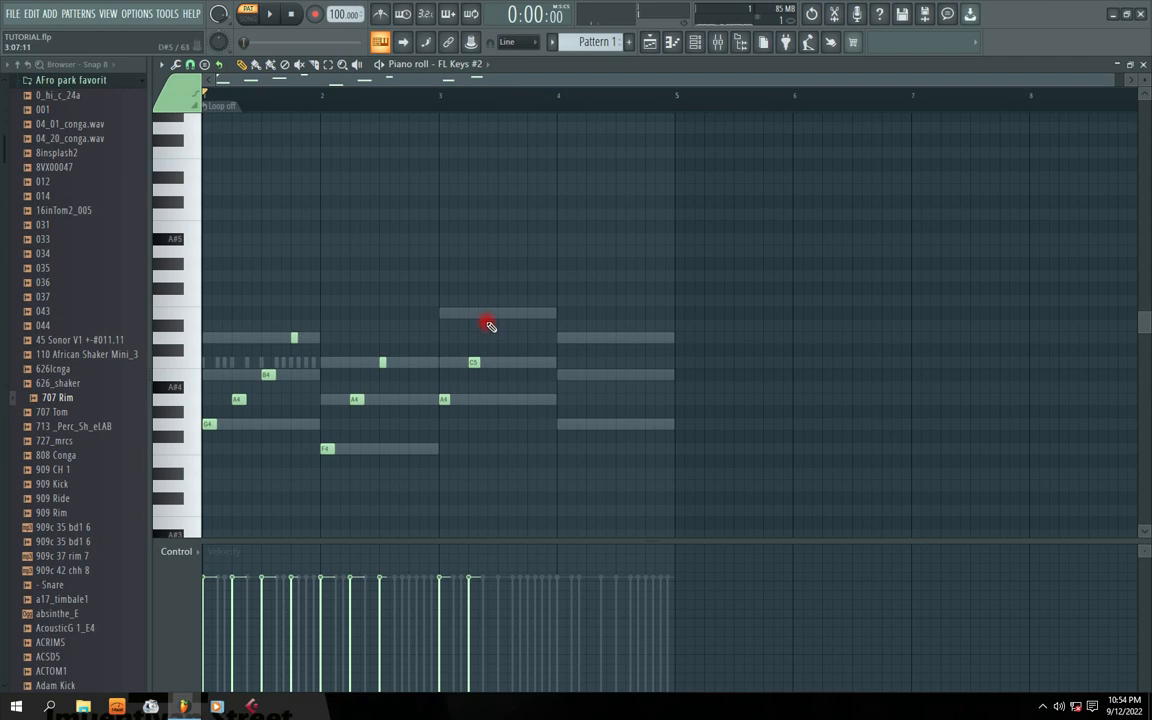
{"action": "key", "text": "space"}
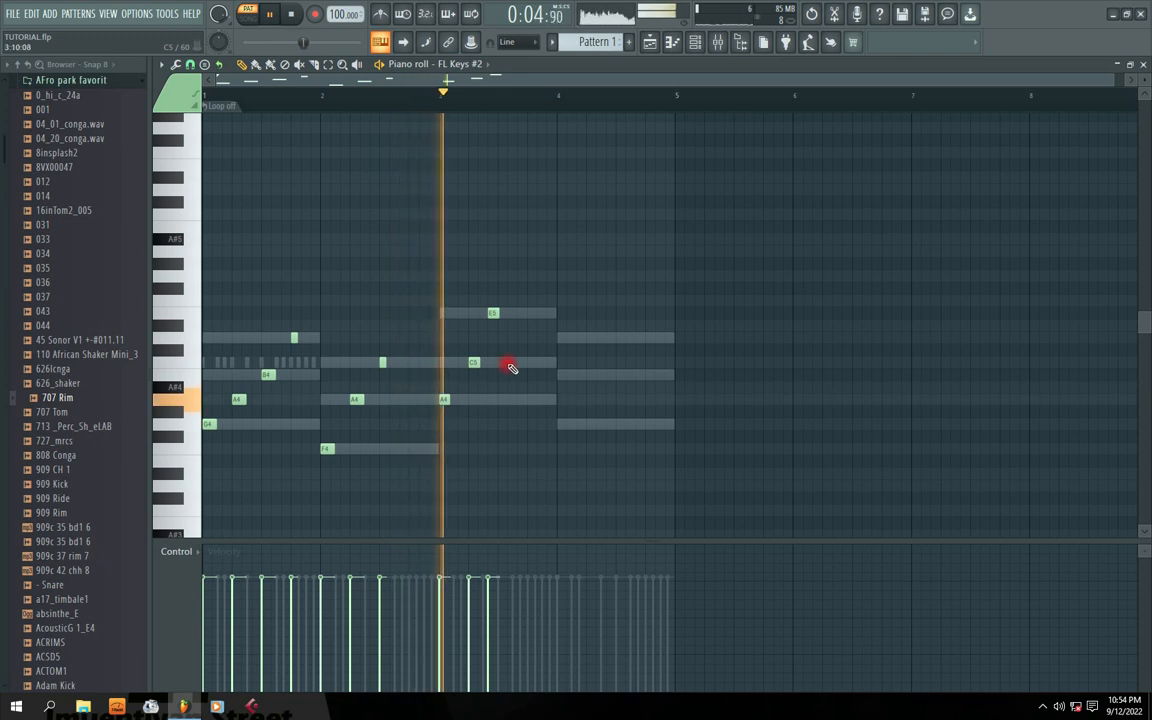
{"action": "left_click_drag", "start_coordinate": [491, 316], "coordinate": [502, 316]}
Add short G4, B4 and D5 notes in bar 4 of FL Keys #2, nudge the D5 slightly later and play the melody.
{"action": "key", "text": "space"}
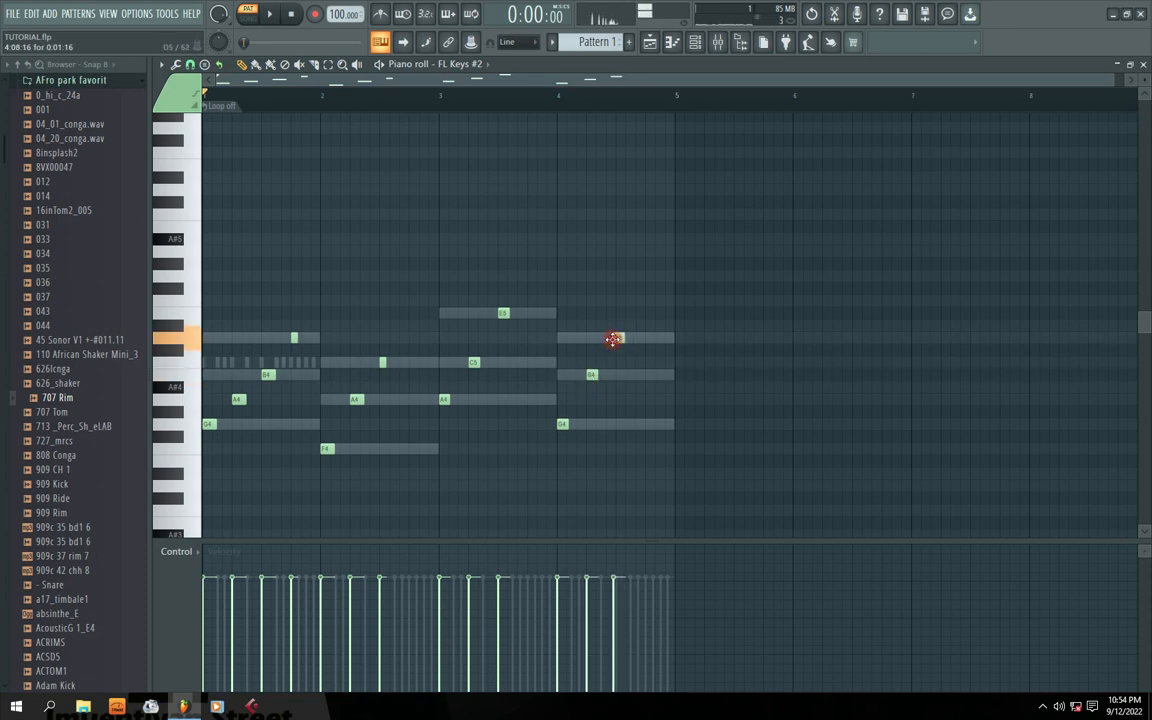
{"action": "left_click_drag", "start_coordinate": [613, 339], "coordinate": [623, 338]}
{"action": "key", "text": "space"}
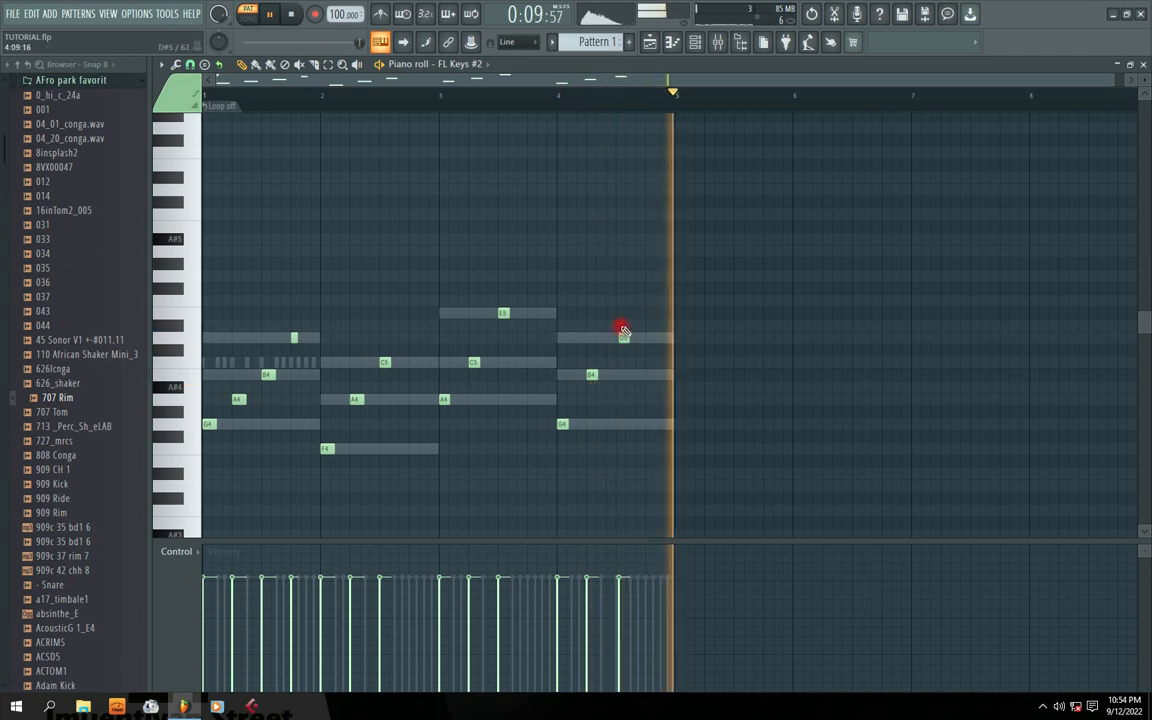
{"action": "key", "text": "space"}
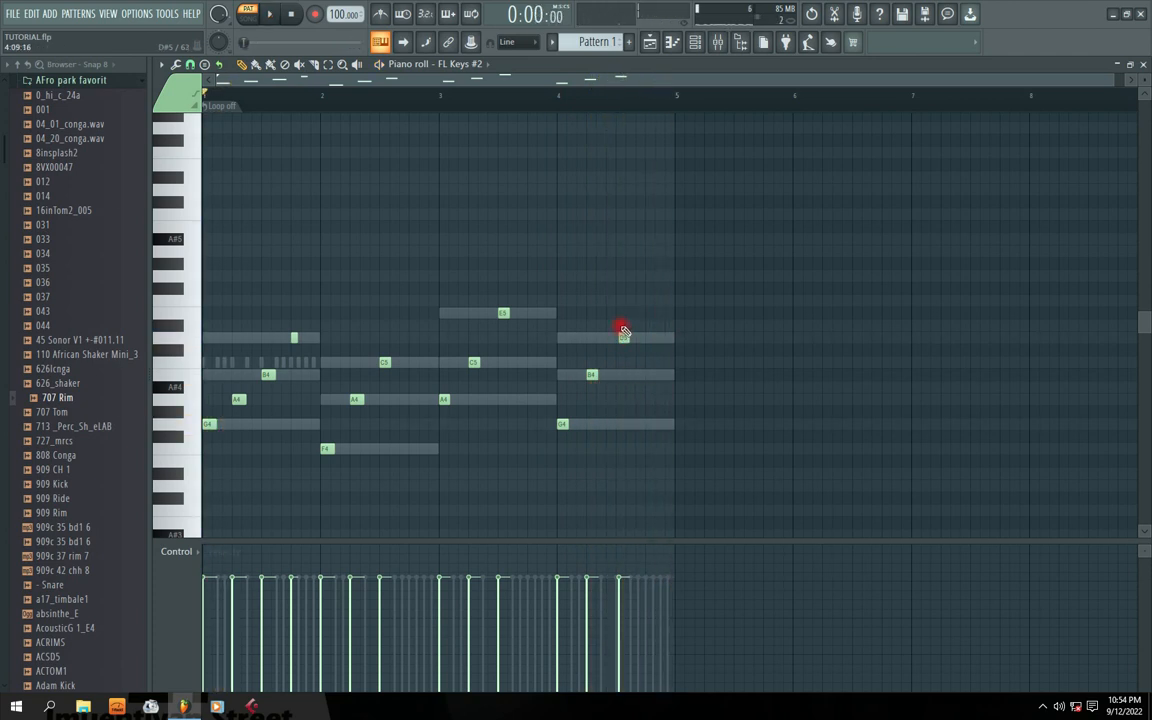
Quantize the FL Keys #2 melody with the Default template.
{"action": "key", "text": "alt+q"}
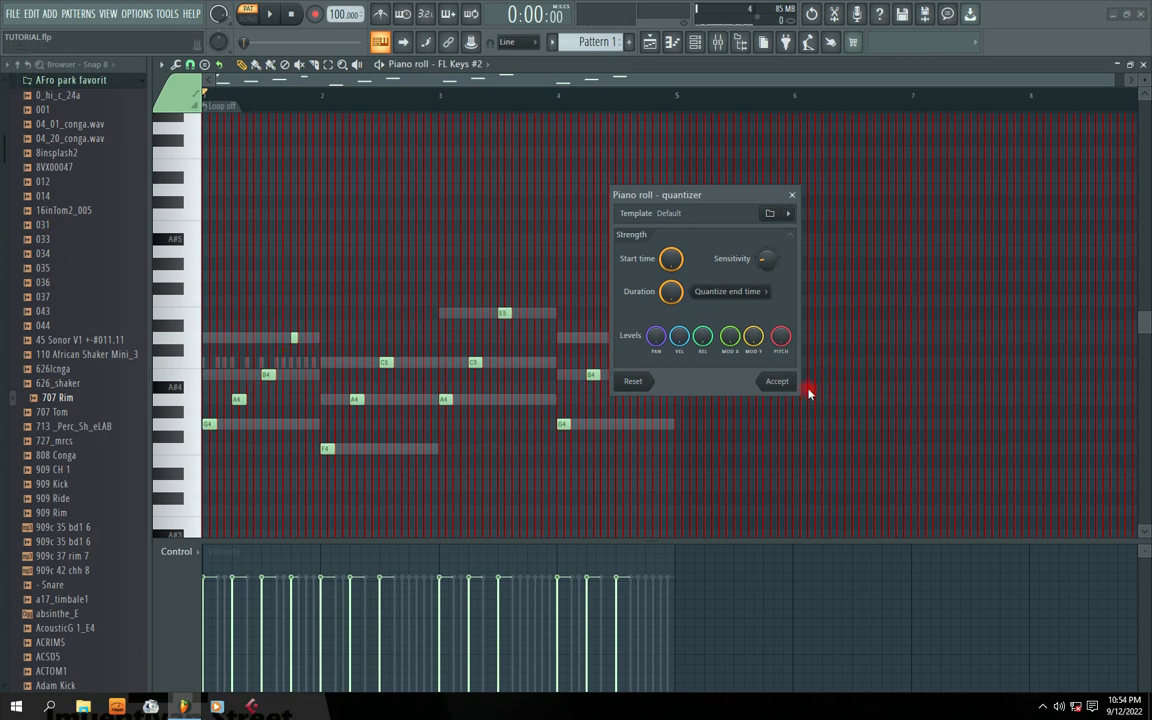
{"action": "left_click", "coordinate": [780, 382]}
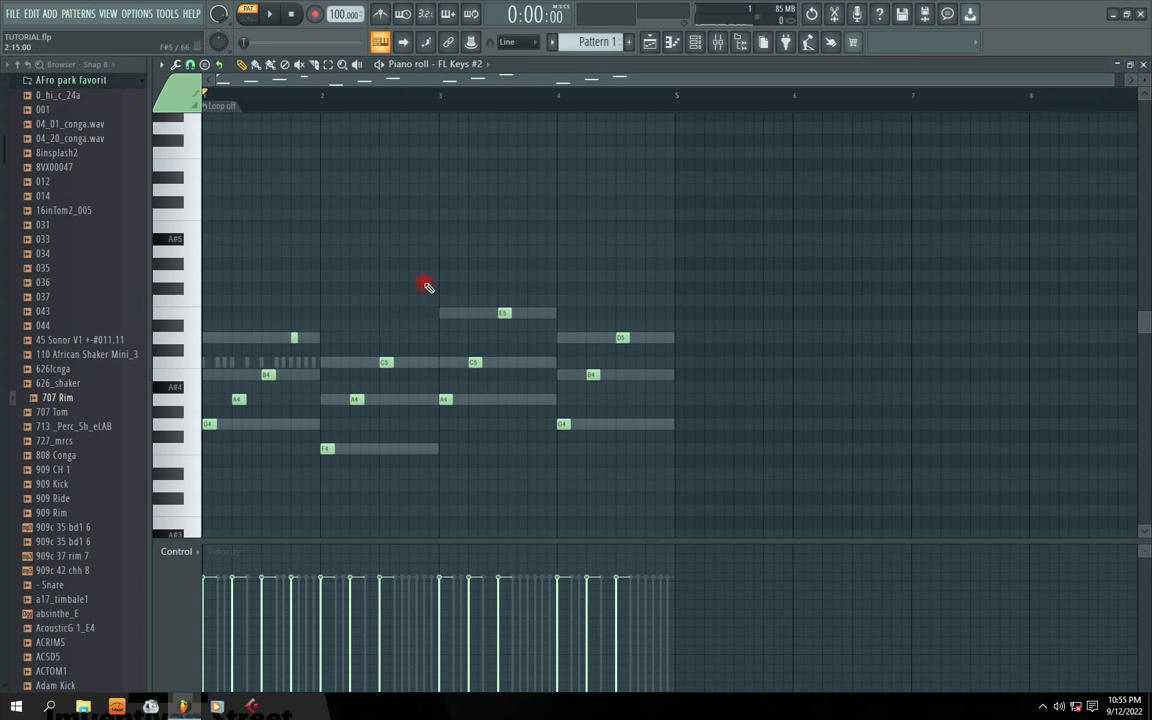
{"action": "key", "text": "alt+q"}
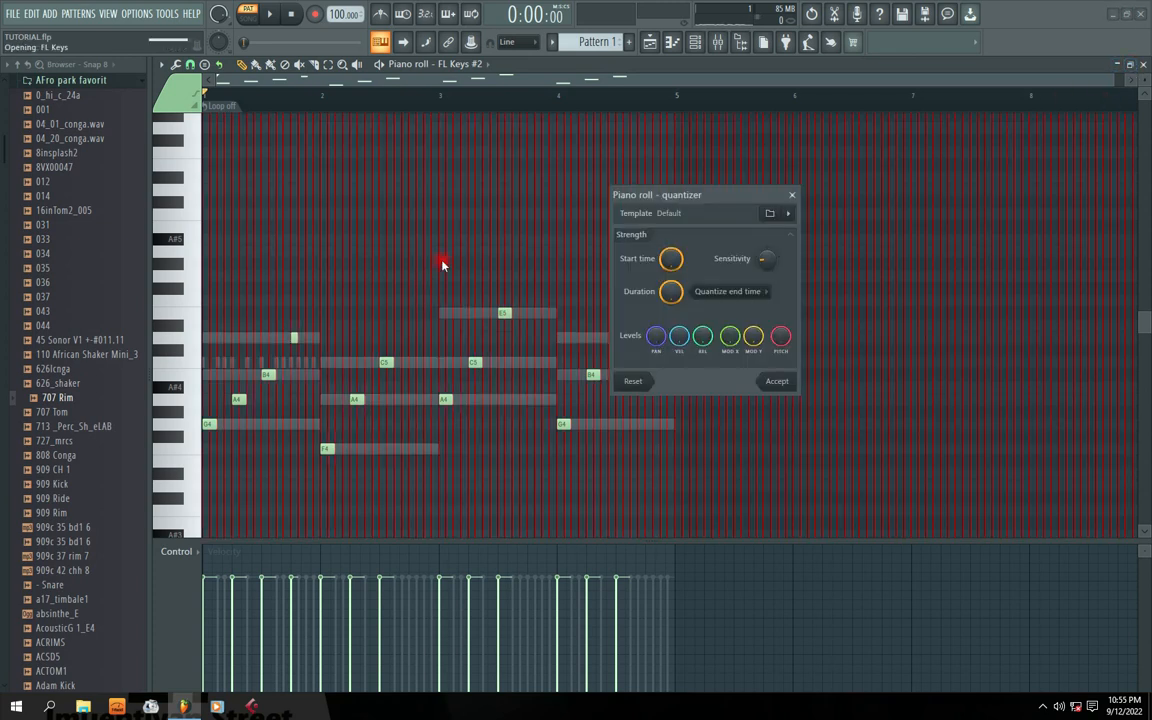
{"action": "left_click", "coordinate": [775, 381]}
Play Pattern 1 from the channel rack to hear the melody together with the chords and percussion.
{"action": "key", "text": "space"}
{"action": "left_click", "coordinate": [1140, 64]}
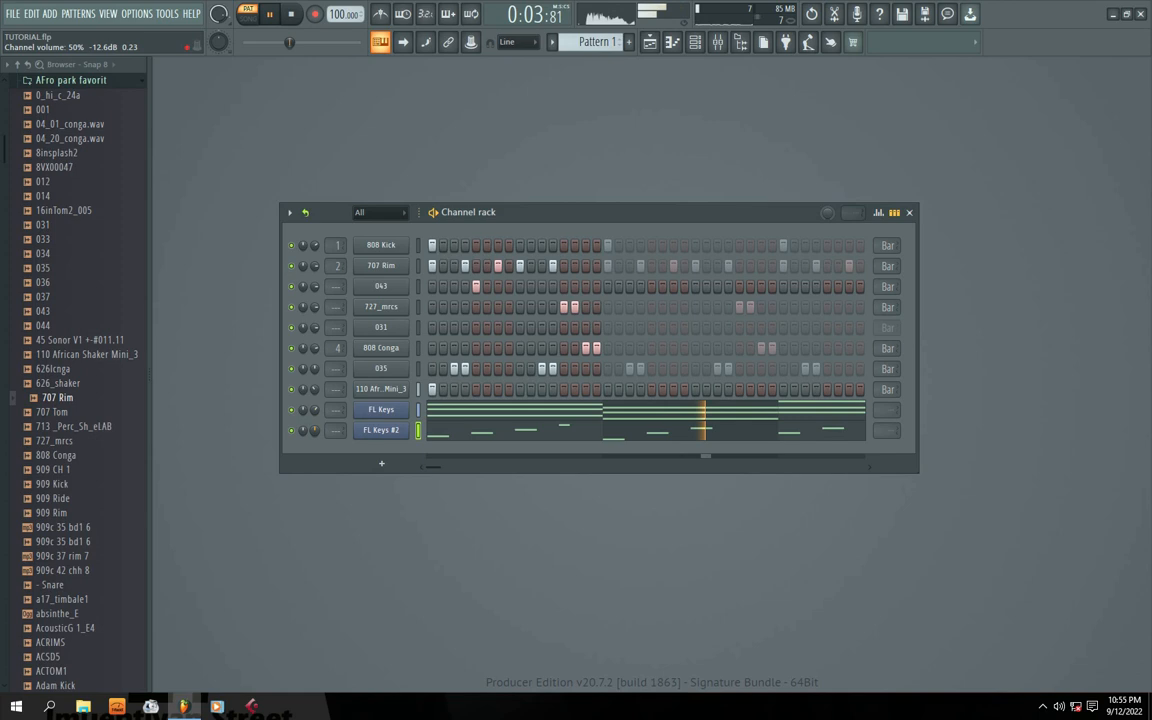
{"action": "left_click_drag", "start_coordinate": [578, 220], "coordinate": [603, 189]}
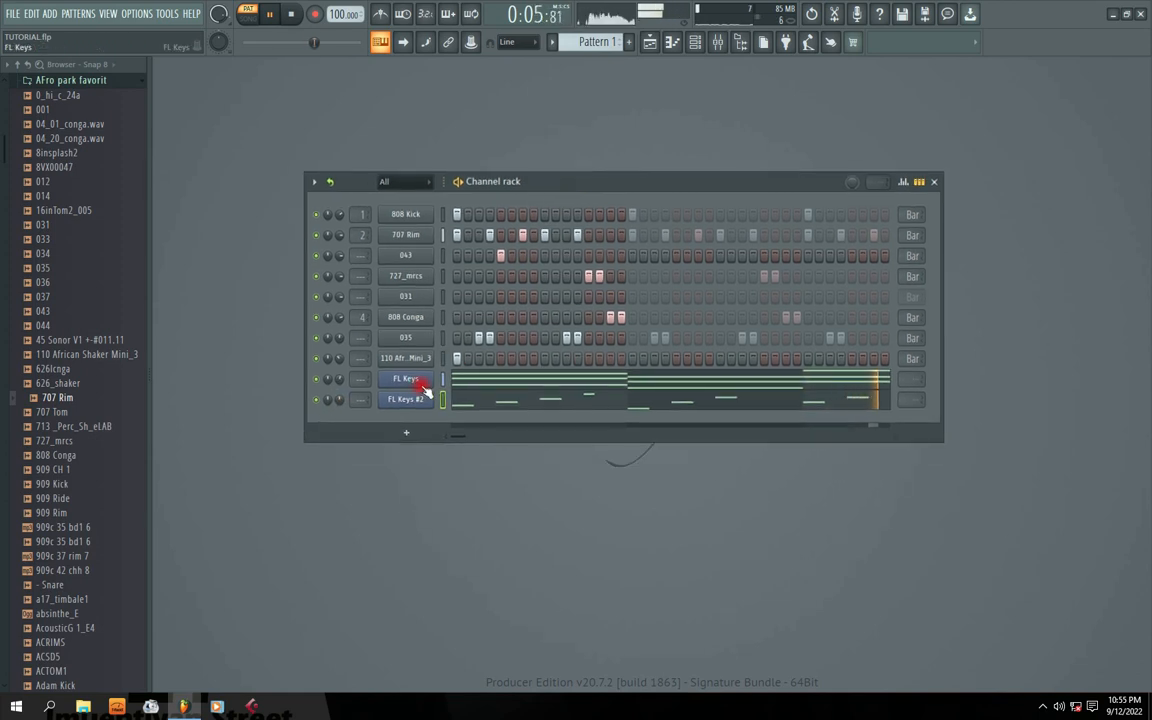
{"action": "mouse_move", "coordinate": [521, 188]}
{"action": "left_mouse_down"}
{"action": "mouse_move", "coordinate": [507, 185]}
{"action": "mouse_move", "coordinate": [522, 184]}
{"action": "left_mouse_up"}
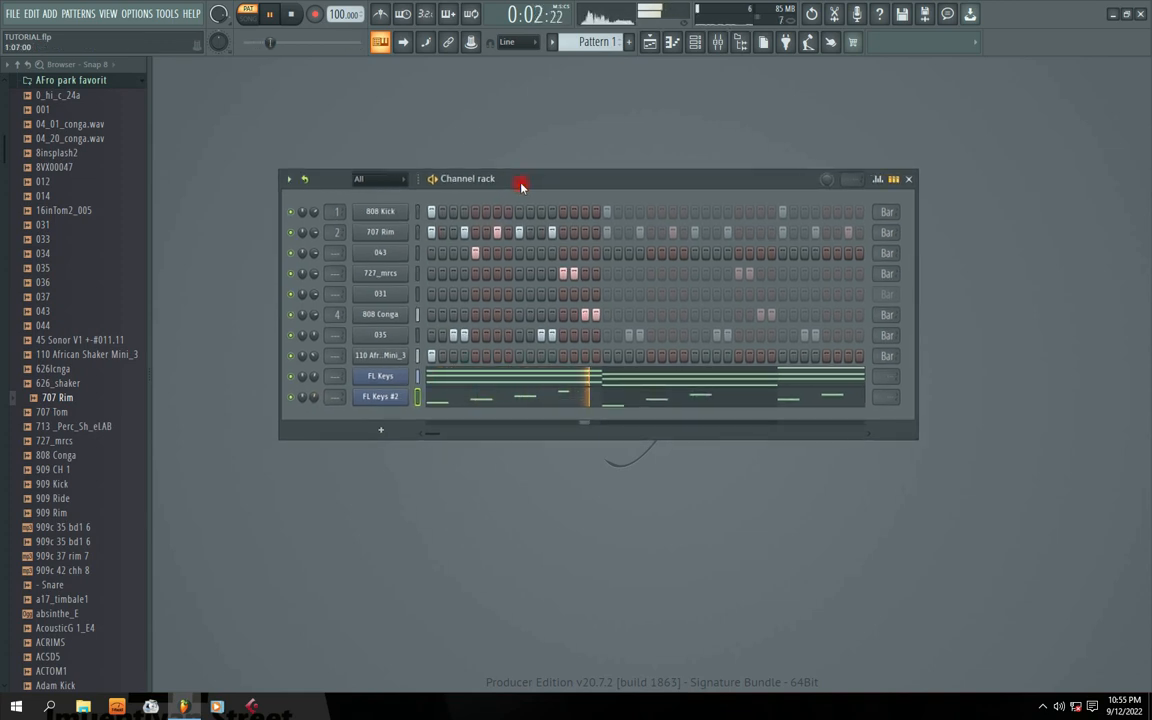
{"action": "left_click", "coordinate": [311, 386]}
{"action": "left_click_drag", "start_coordinate": [501, 180], "coordinate": [472, 162]}
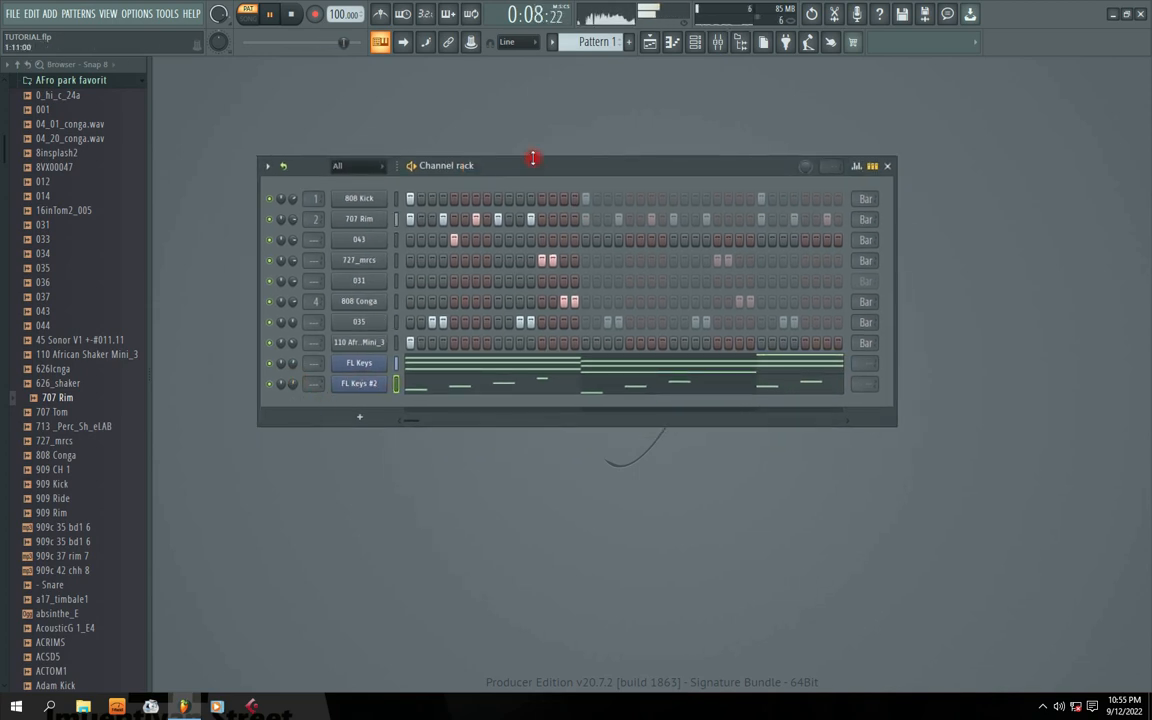
Add a Fruity DX10 channel below FL Keys #2 and replace its instrument with FLEX.
{"action": "left_click", "coordinate": [360, 419]}
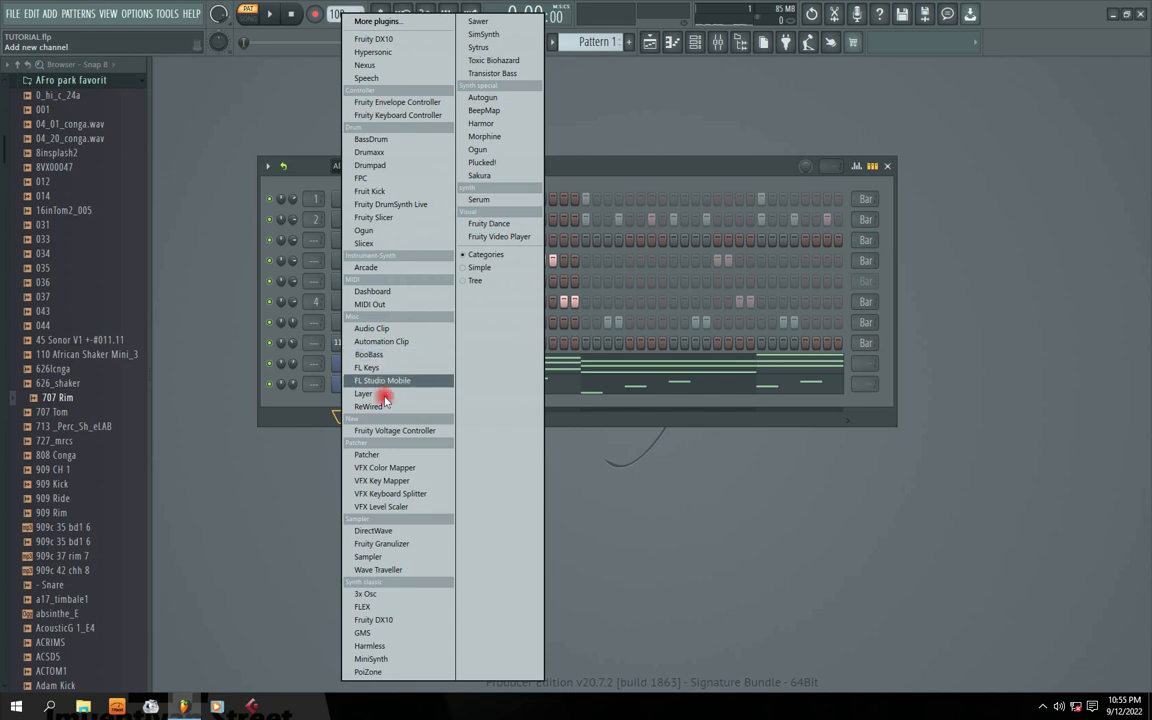
{"action": "left_click", "coordinate": [370, 619]}
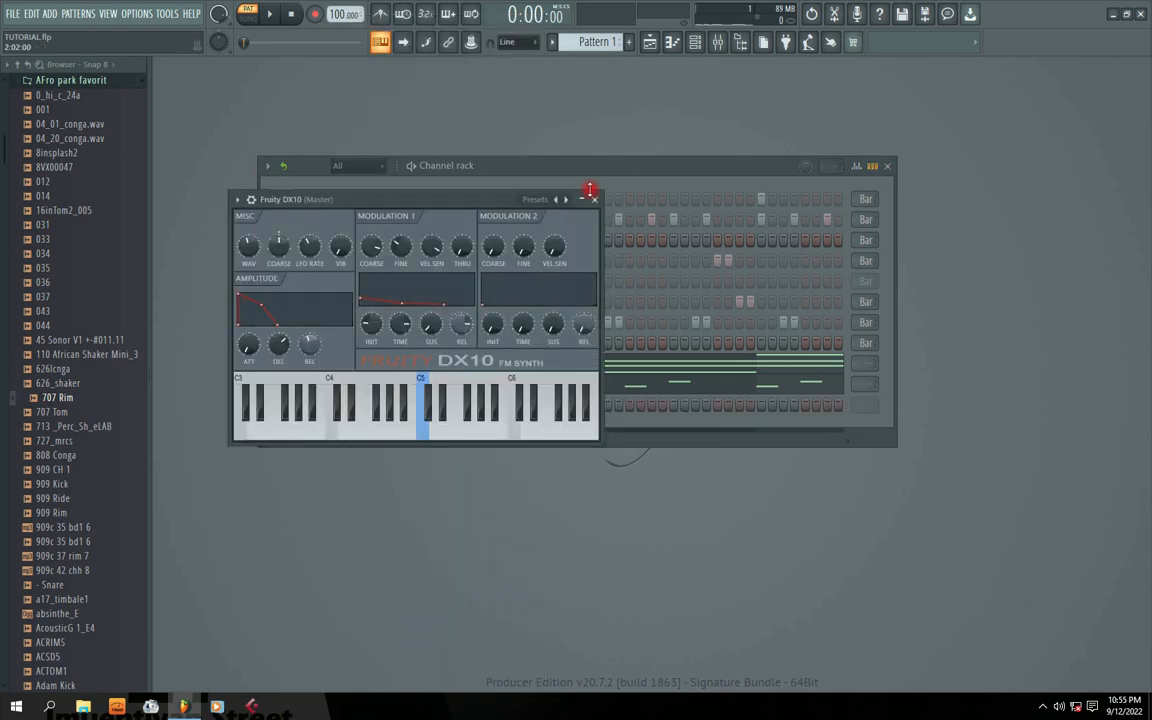
{"action": "left_click", "coordinate": [593, 199]}
{"action": "right_click", "coordinate": [389, 400]}
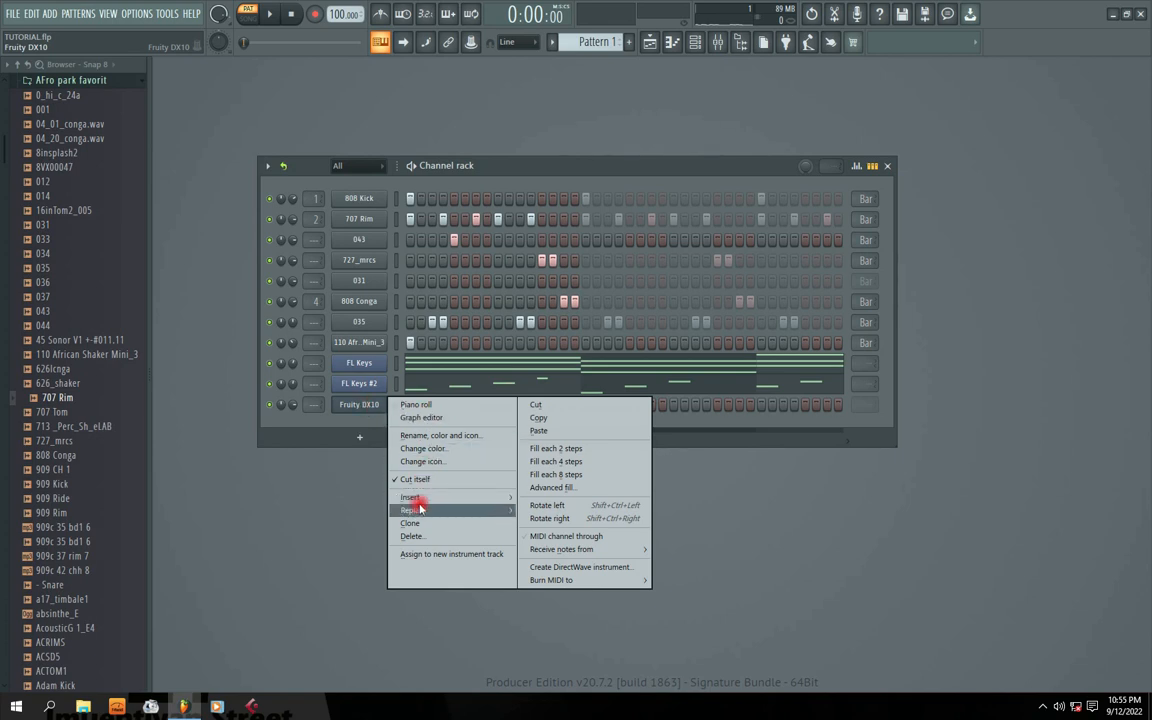
{"action": "mouse_move", "coordinate": [415, 510]}
{"action": "left_click", "coordinate": [550, 620]}
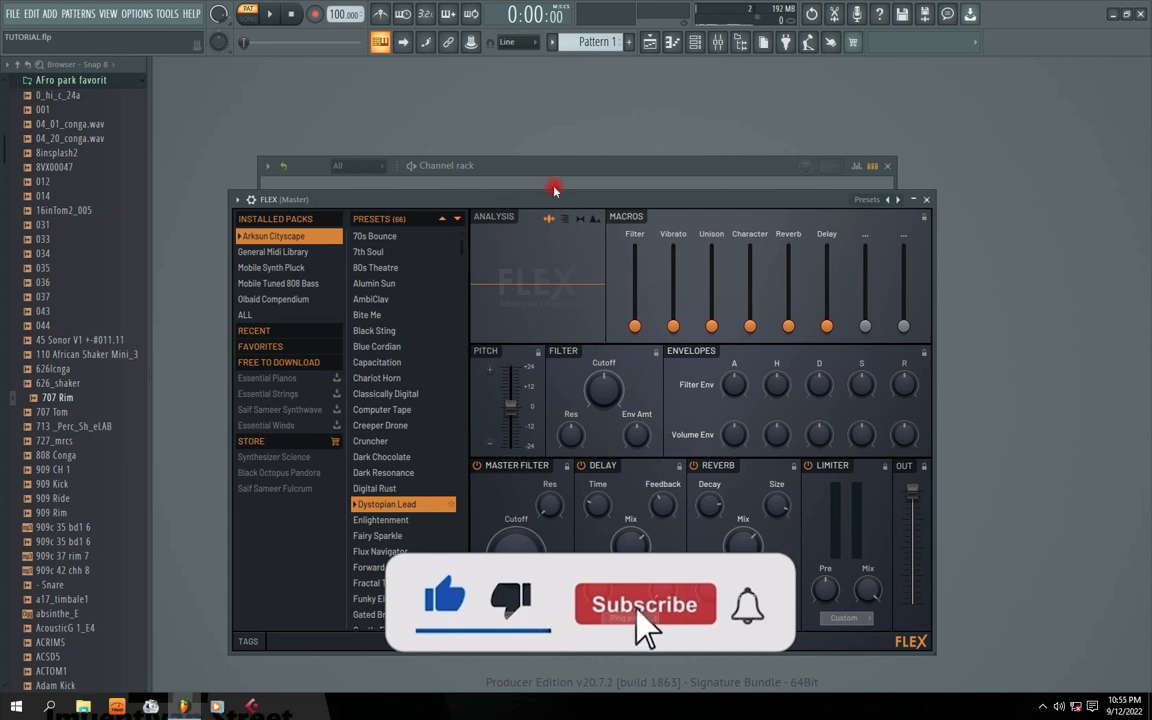
{"action": "left_click_drag", "start_coordinate": [595, 199], "coordinate": [580, 165]}
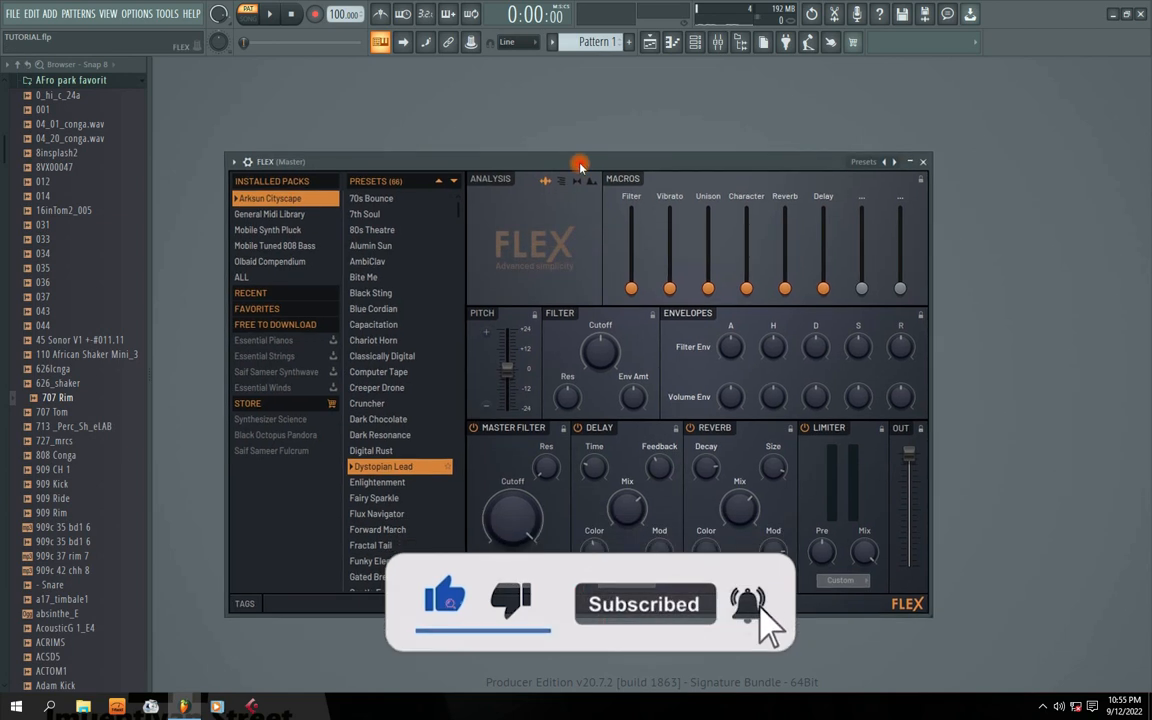
Load the Electric Doubled Guitar preset from FLEX's General Midi Library and close the plugin window.
{"action": "left_click", "coordinate": [275, 216]}
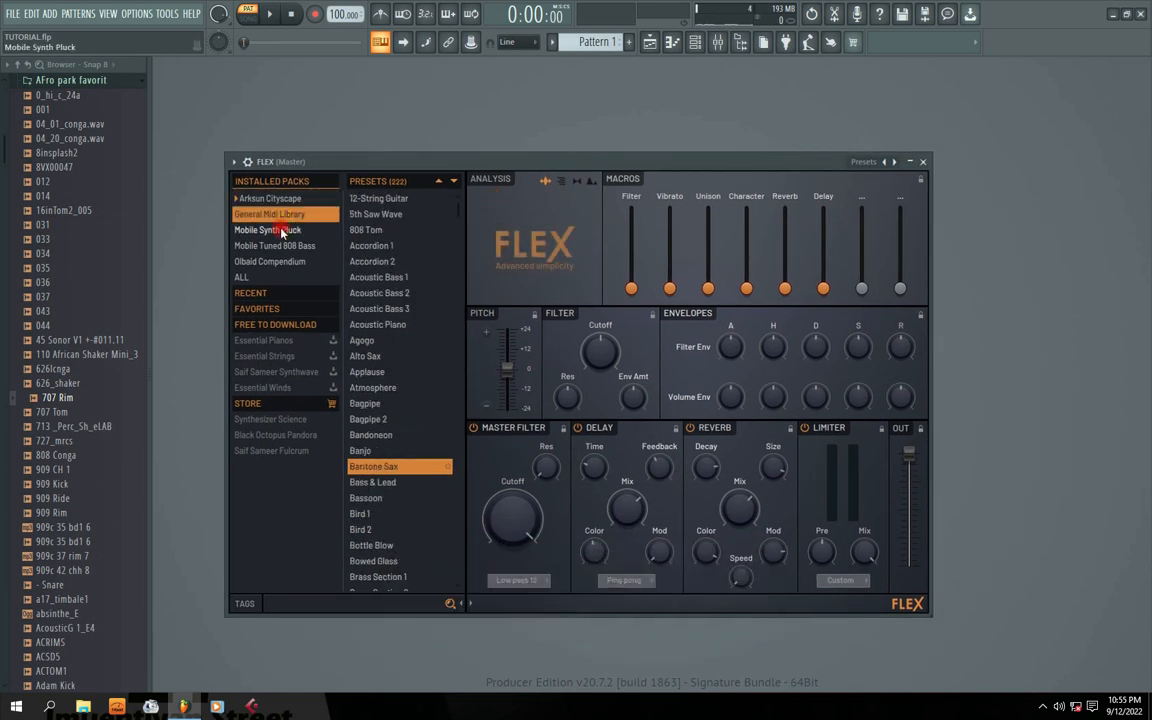
{"action": "scroll", "coordinate": [432, 490], "scroll_direction": "down", "scroll_amount": 10}
{"action": "scroll", "coordinate": [432, 484], "scroll_direction": "down", "scroll_amount": 7}
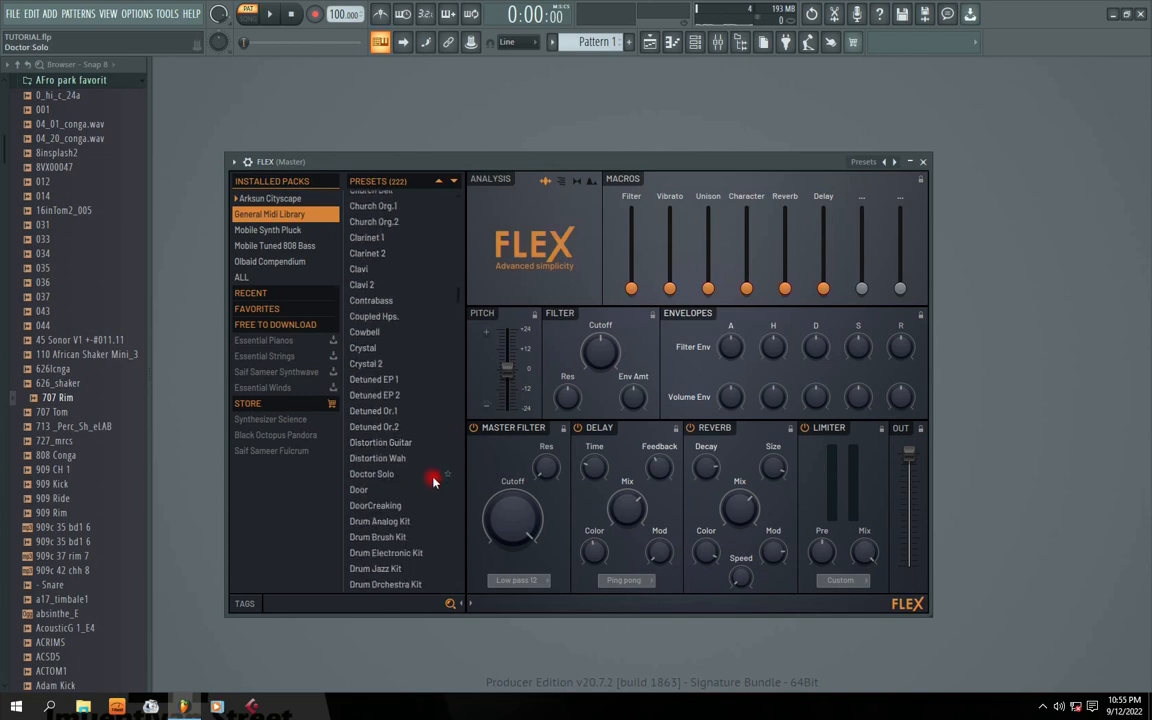
{"action": "scroll", "coordinate": [432, 481], "scroll_direction": "down", "scroll_amount": 3}
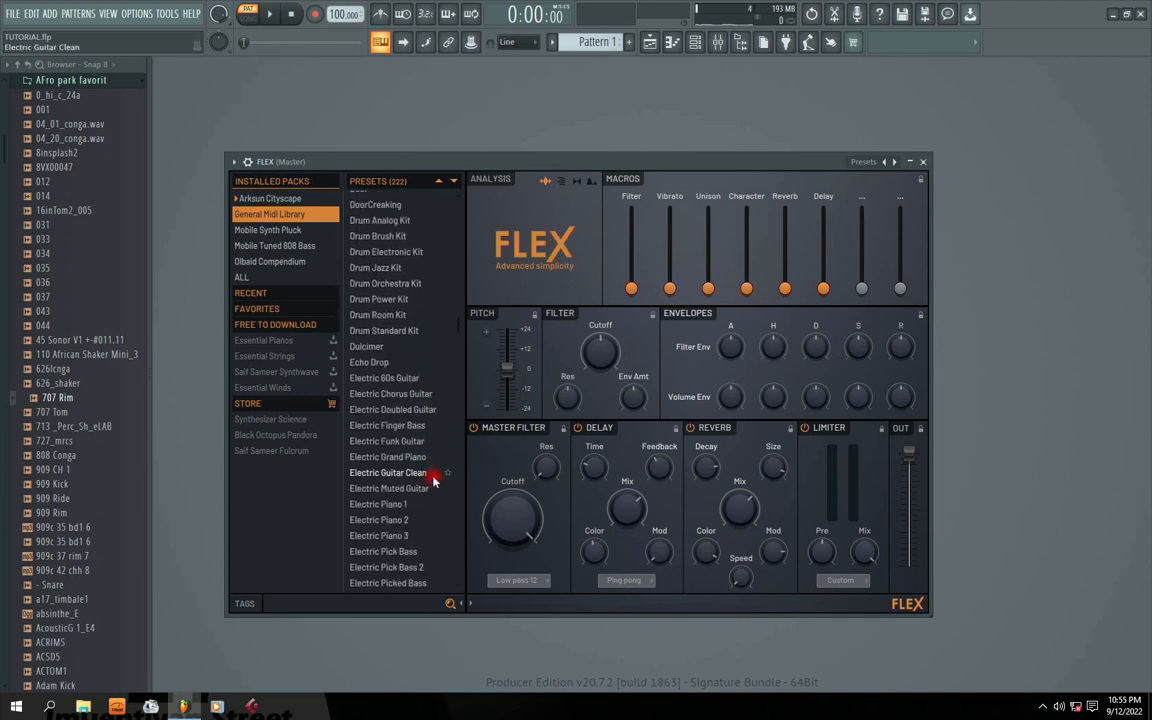
{"action": "scroll", "coordinate": [432, 478], "scroll_direction": "down", "scroll_amount": 2}
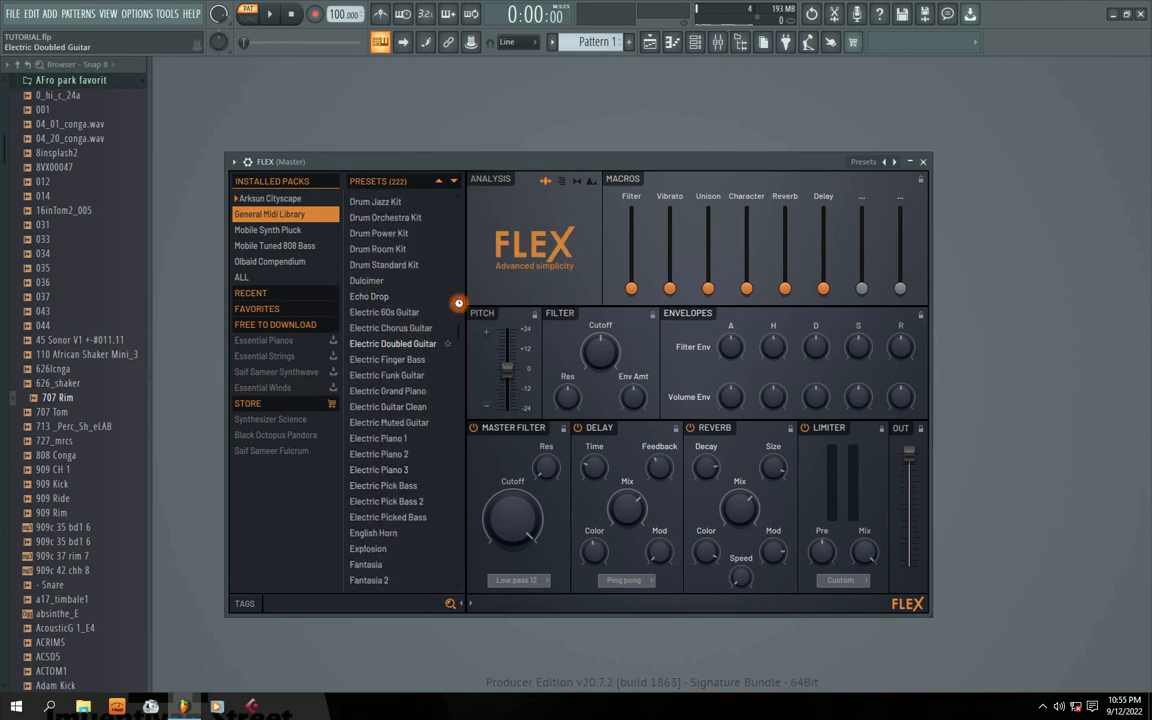
{"action": "left_click", "coordinate": [923, 162]}
{"action": "left_click", "coordinate": [361, 404]}
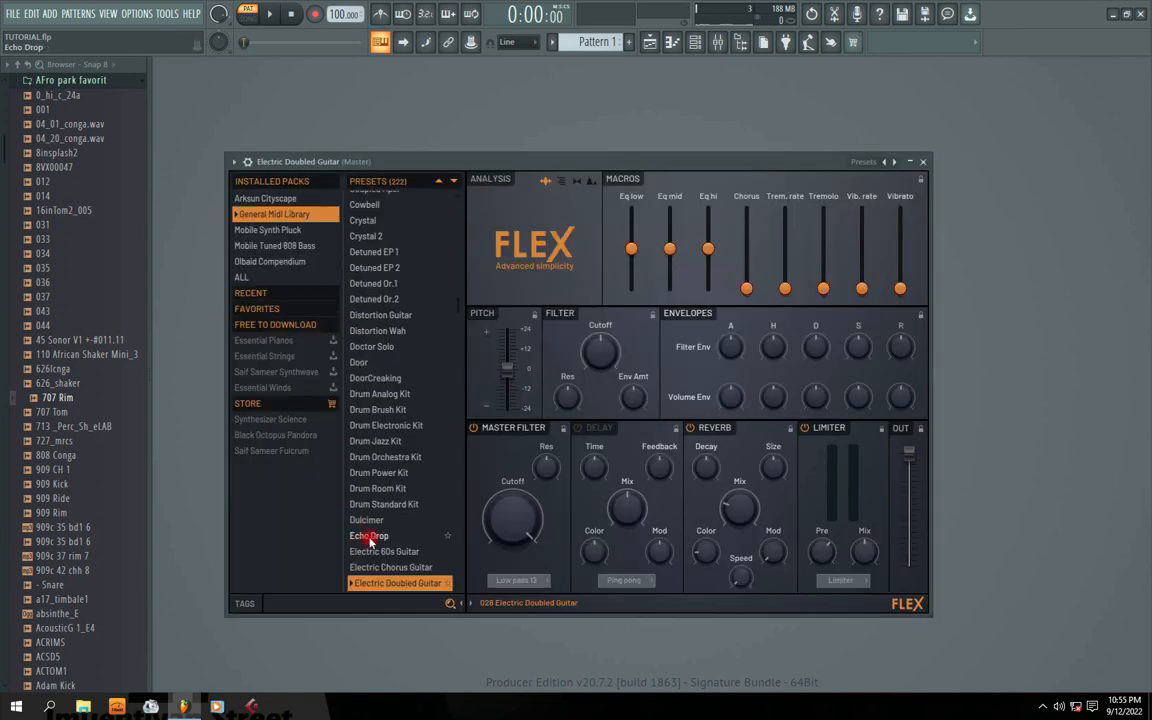
{"action": "left_click", "coordinate": [923, 162]}
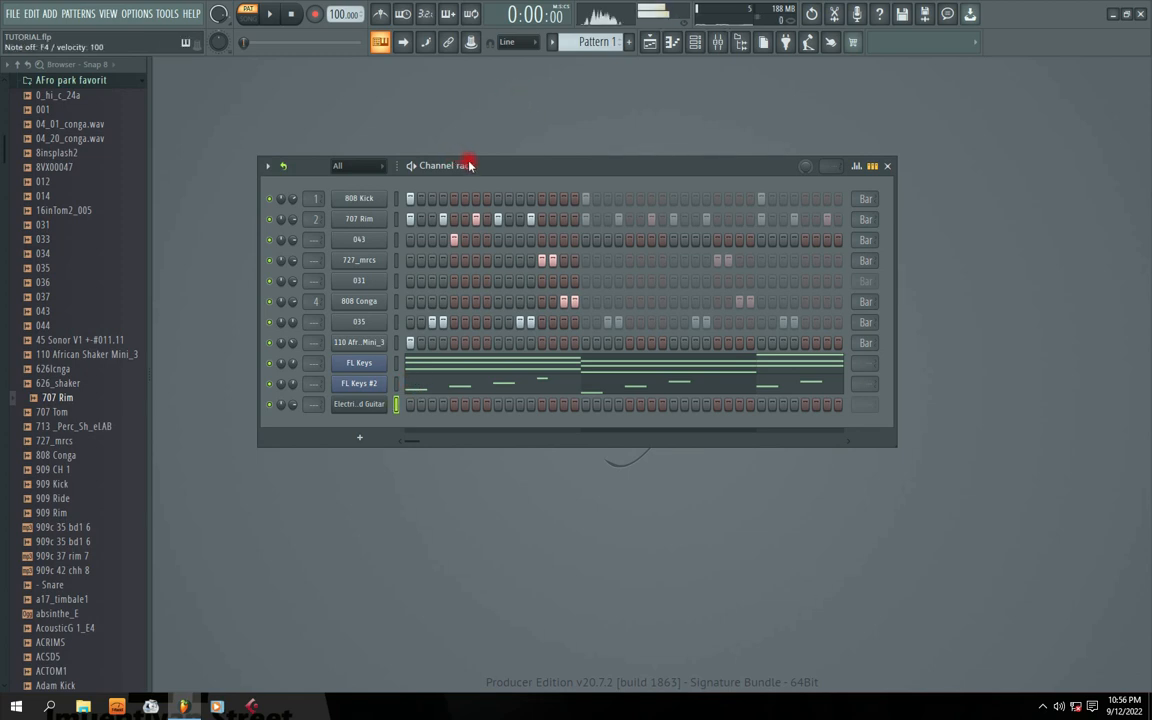
Place a short B4 note at 1:03:08 in bar 1 of the Electric Doubled Guitar part and play it back.
{"action": "key", "text": "space"}
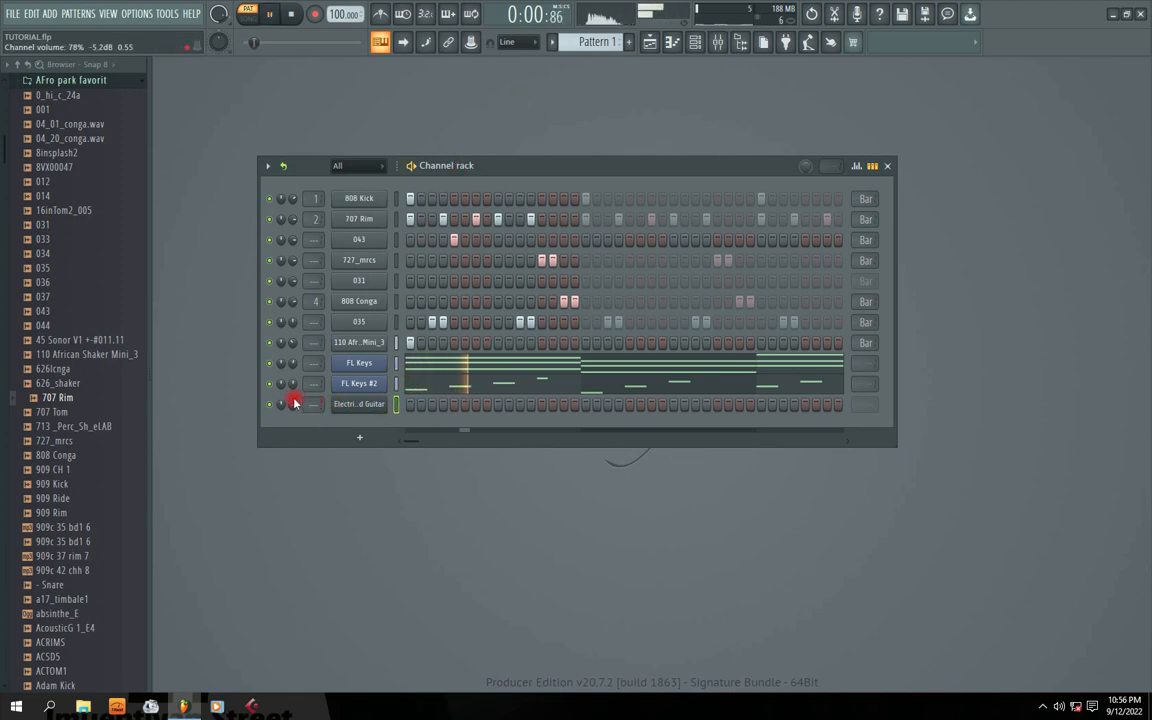
{"action": "right_click", "coordinate": [359, 404]}
{"action": "left_click", "coordinate": [424, 404]}
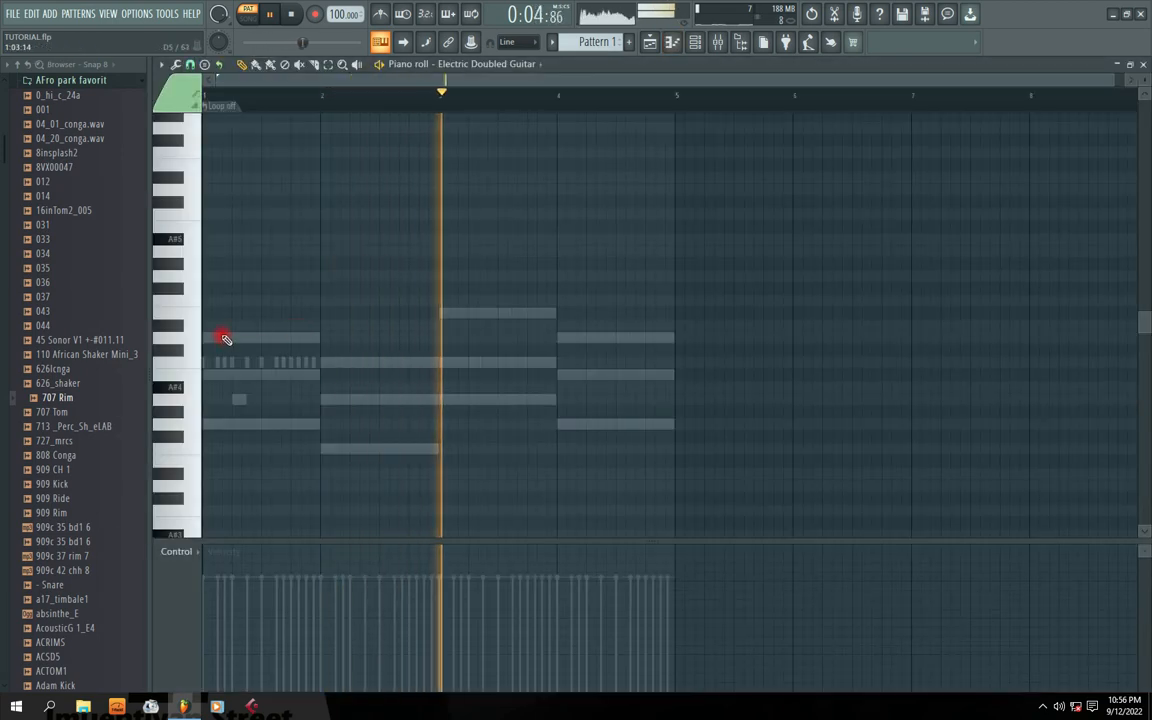
{"action": "key", "text": "space"}
{"action": "double_click", "coordinate": [222, 378]}
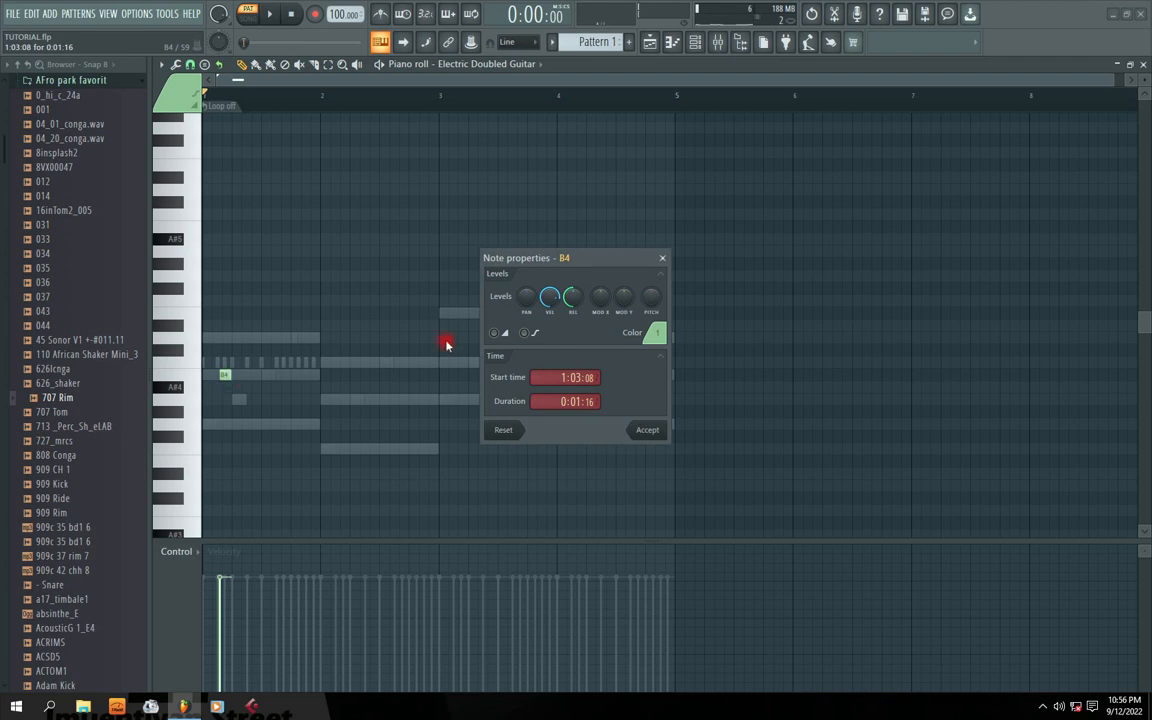
{"action": "left_click", "coordinate": [661, 260]}
{"action": "key", "text": "space"}
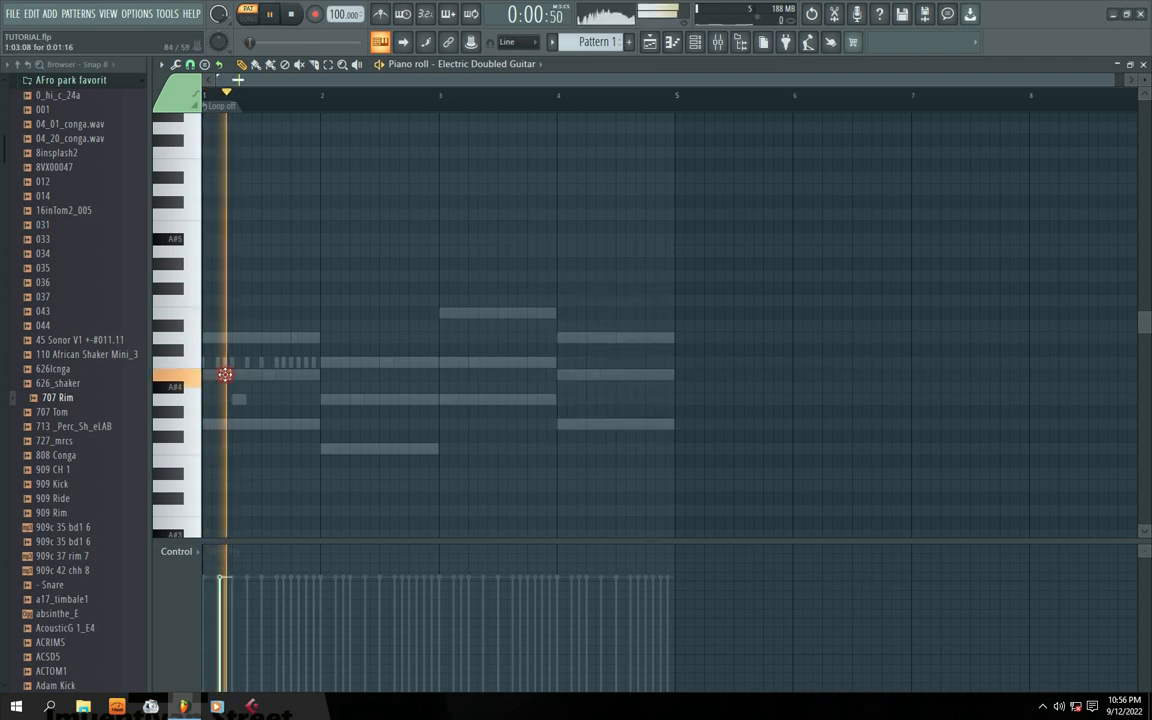
{"action": "key", "text": "space"}
{"action": "key", "text": "space"}
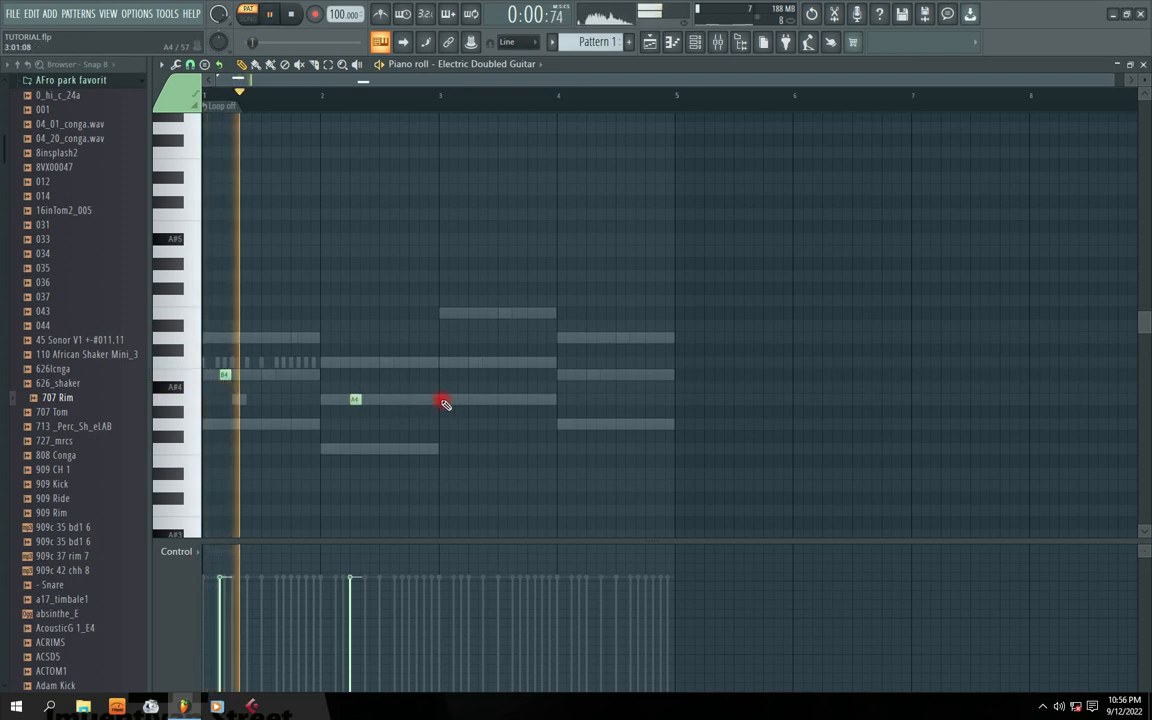
Add a lengthened A4 shifted slightly earlier in bar 2, a C5 in bar 3 and a B4 at the start of bar 4.
{"action": "left_click", "coordinate": [355, 399]}
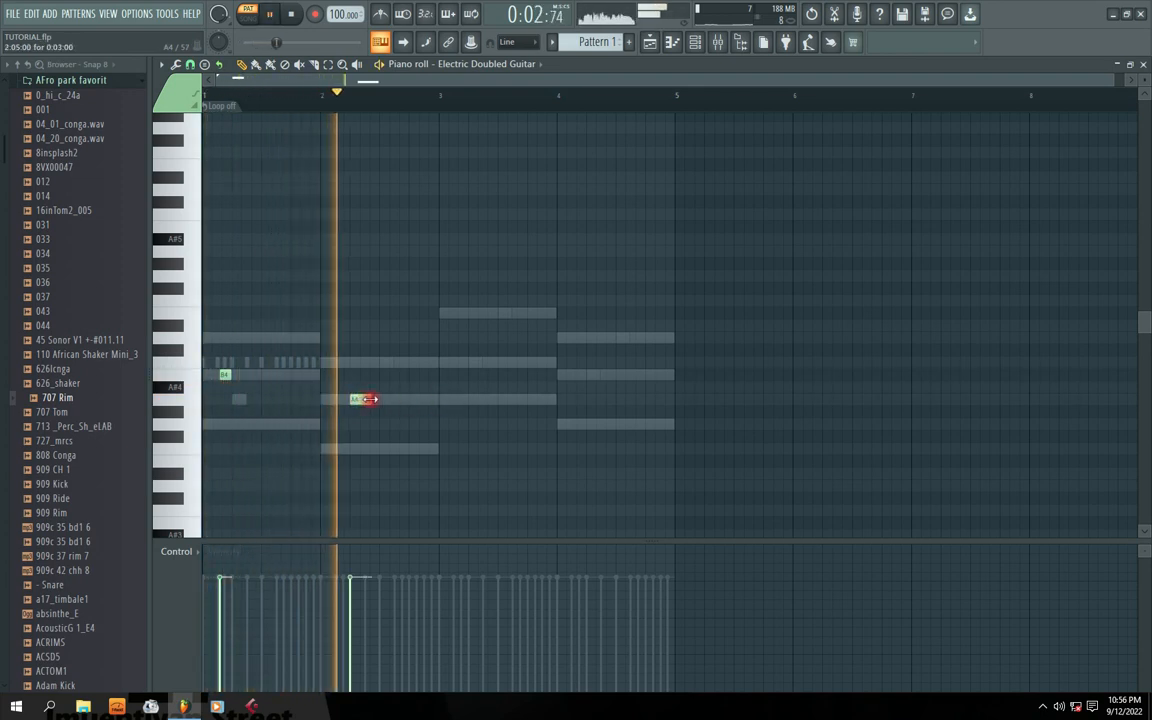
{"action": "left_click_drag", "start_coordinate": [370, 399], "coordinate": [373, 399]}
{"action": "left_click_drag", "start_coordinate": [359, 400], "coordinate": [349, 401]}
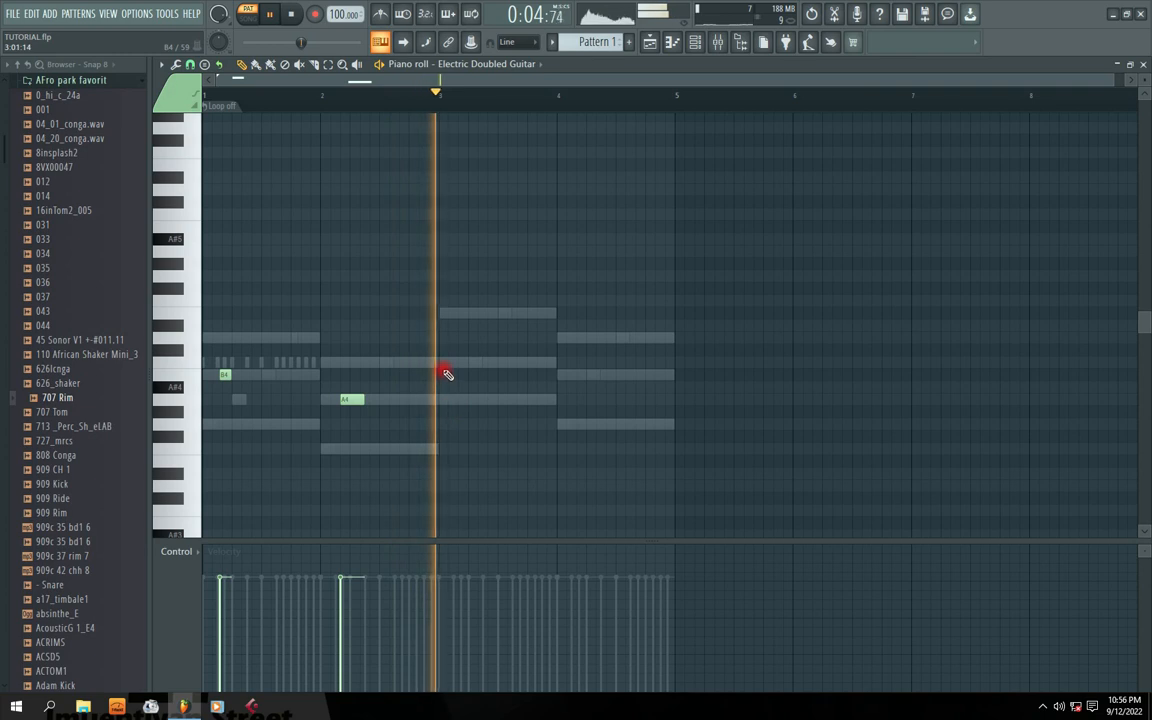
{"action": "left_click", "coordinate": [474, 364]}
{"action": "left_click", "coordinate": [561, 376]}
Lengthen the guitar's B4 in bar 1, move the bar 2 A4 earlier and the bar 4 B4 later, then close the piano roll.
{"action": "left_click_drag", "start_coordinate": [231, 376], "coordinate": [252, 379]}
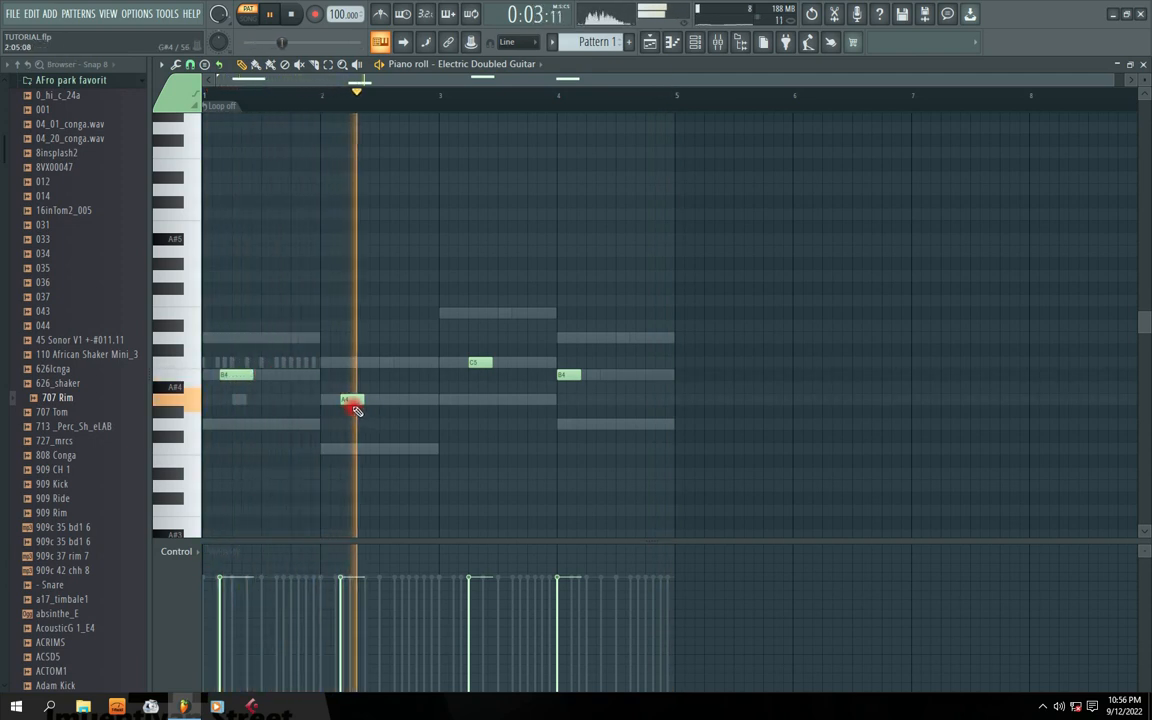
{"action": "left_click_drag", "start_coordinate": [351, 401], "coordinate": [341, 402]}
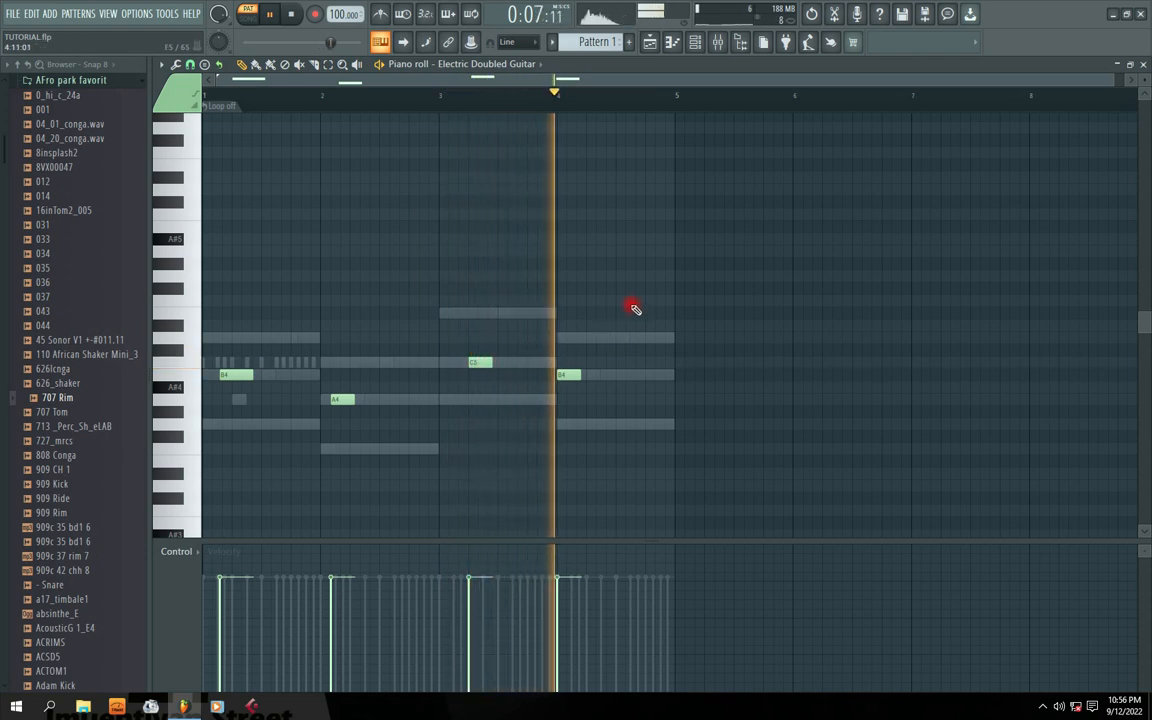
{"action": "left_click_drag", "start_coordinate": [561, 380], "coordinate": [595, 377]}
{"action": "key", "text": "space"}
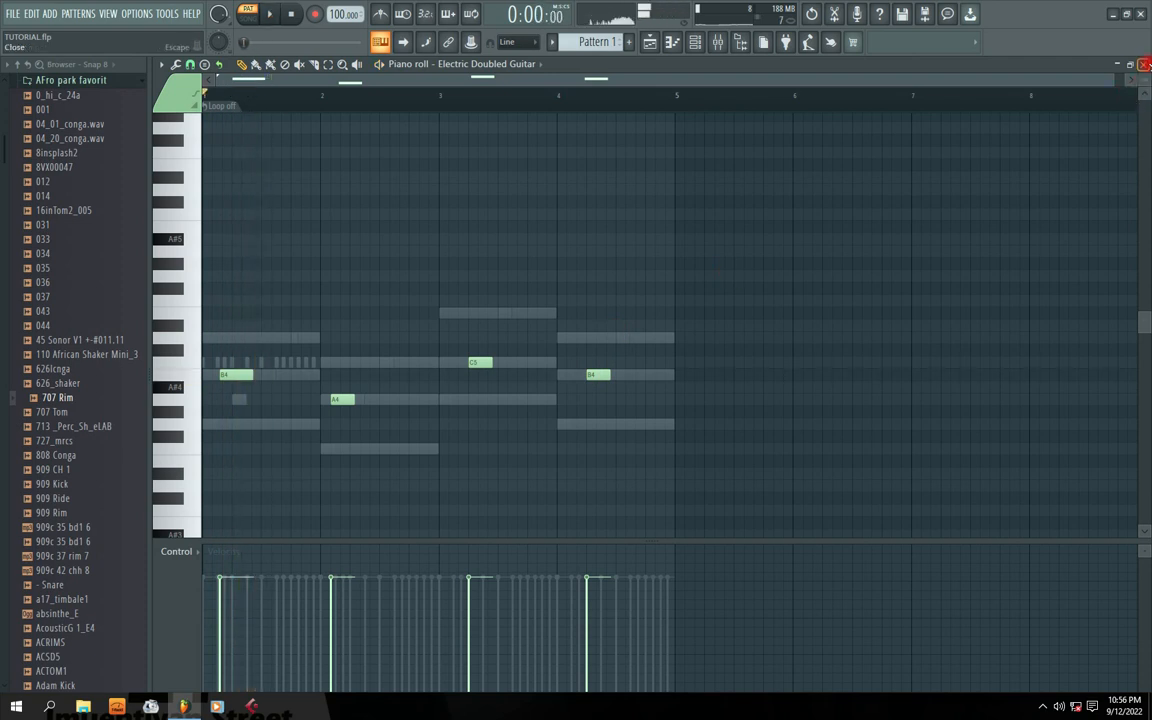
{"action": "left_click", "coordinate": [1143, 65]}
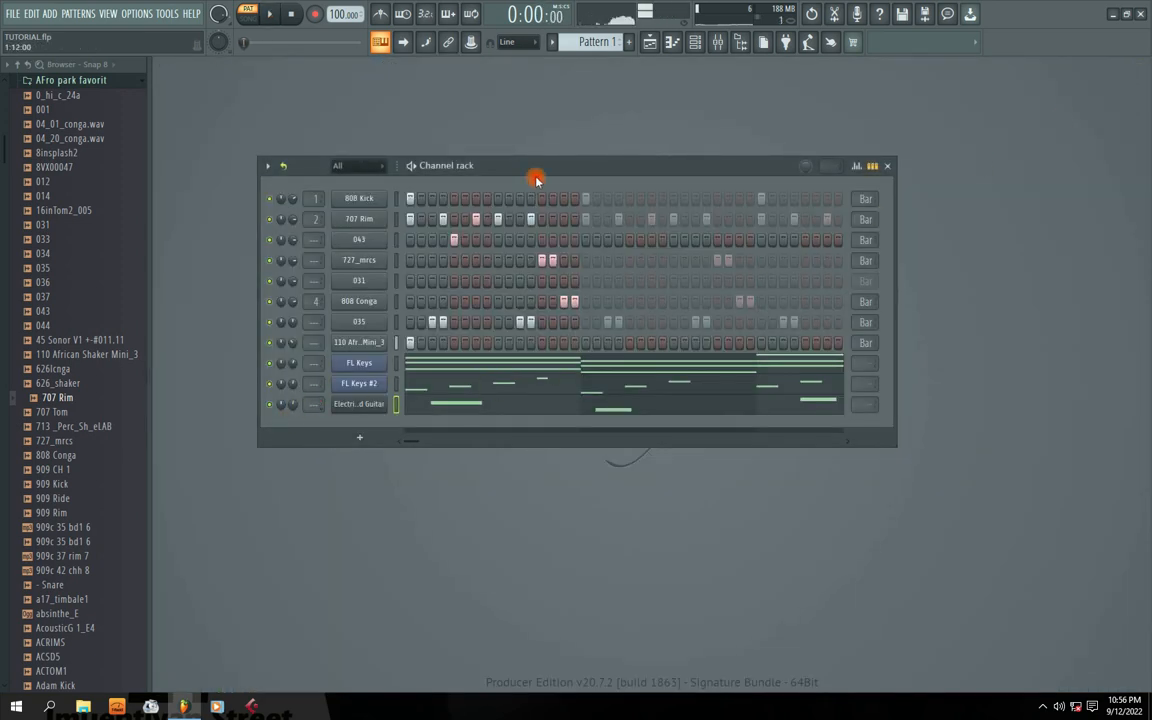
Add a BooBass channel below the Electric Doubled Guitar and close its plugin window.
{"action": "left_click_drag", "start_coordinate": [536, 179], "coordinate": [554, 139]}
{"action": "right_click", "coordinate": [403, 378]}
{"action": "left_click", "coordinate": [404, 481]}
{"action": "left_click", "coordinate": [397, 403]}
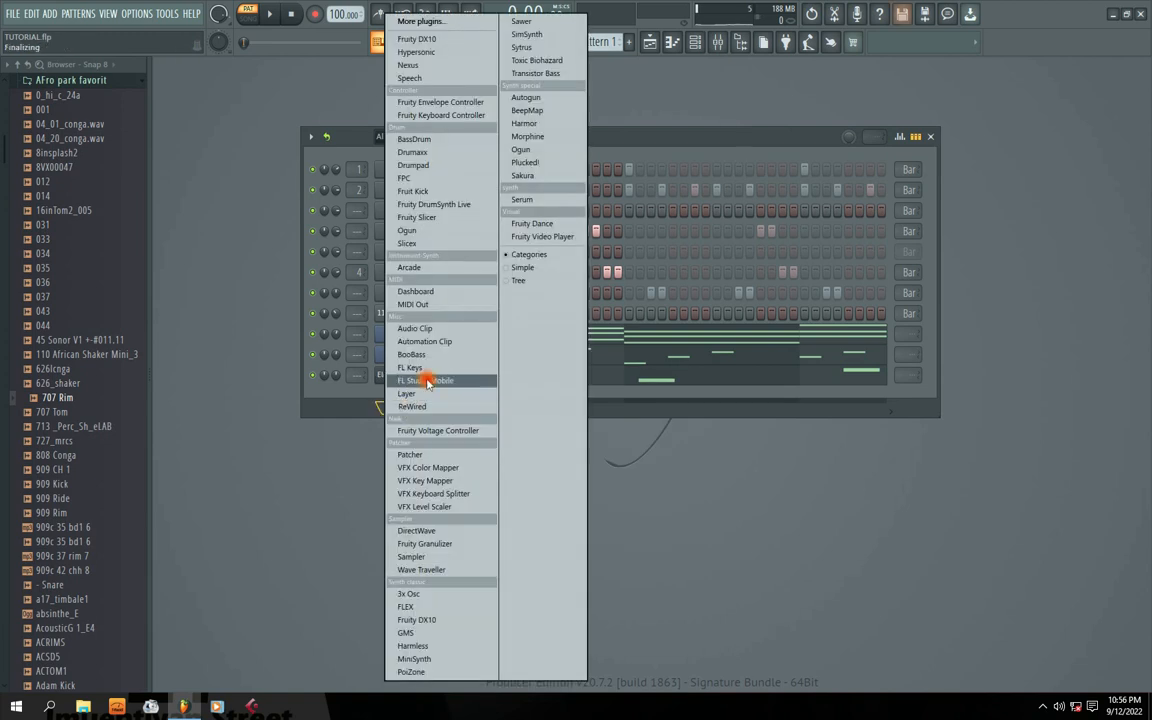
{"action": "left_click", "coordinate": [395, 320]}
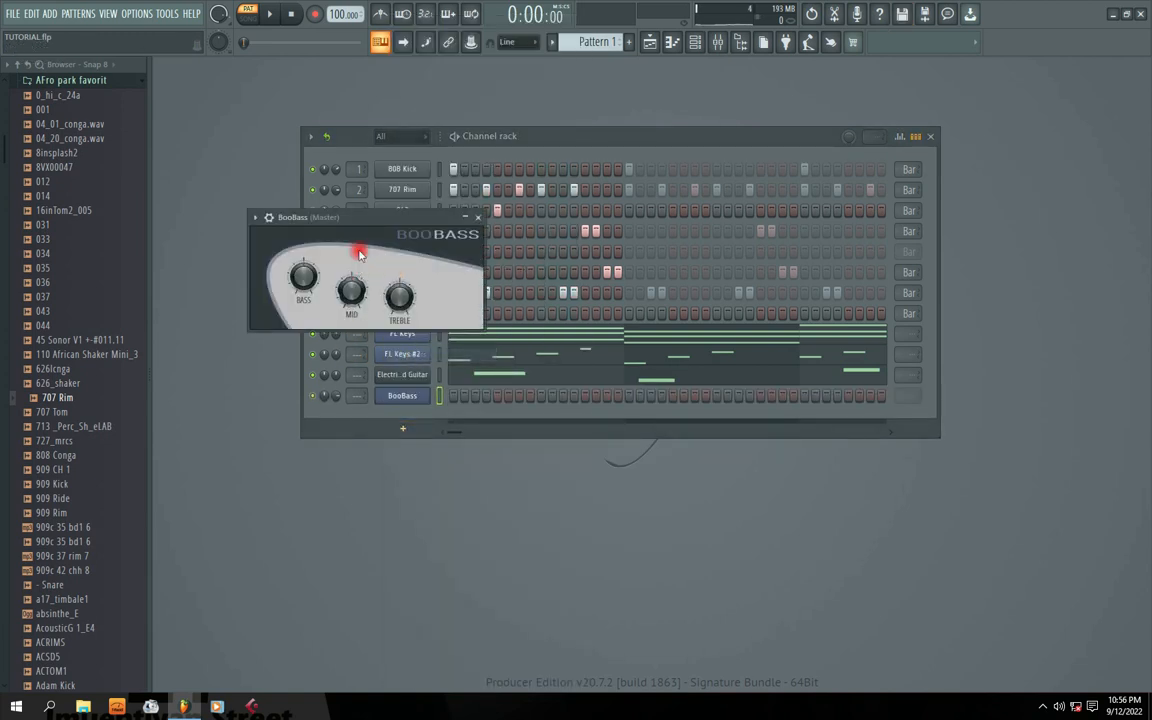
{"action": "left_click_drag", "start_coordinate": [358, 222], "coordinate": [505, 398]}
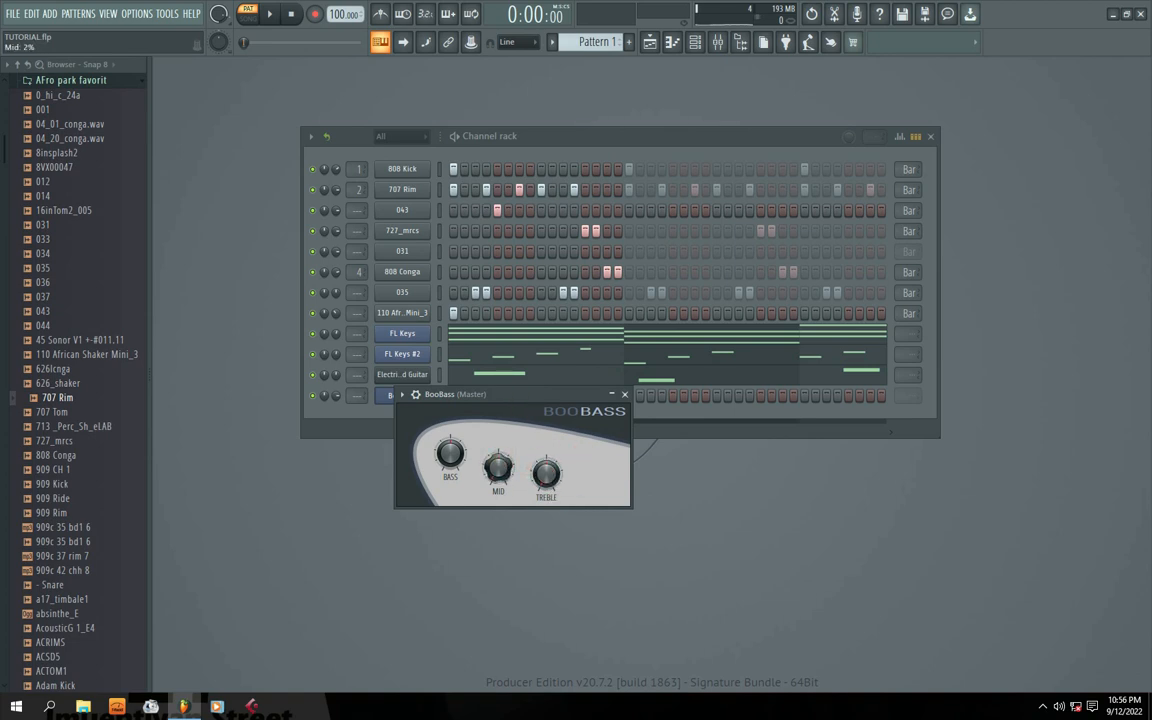
{"action": "left_click", "coordinate": [624, 397]}
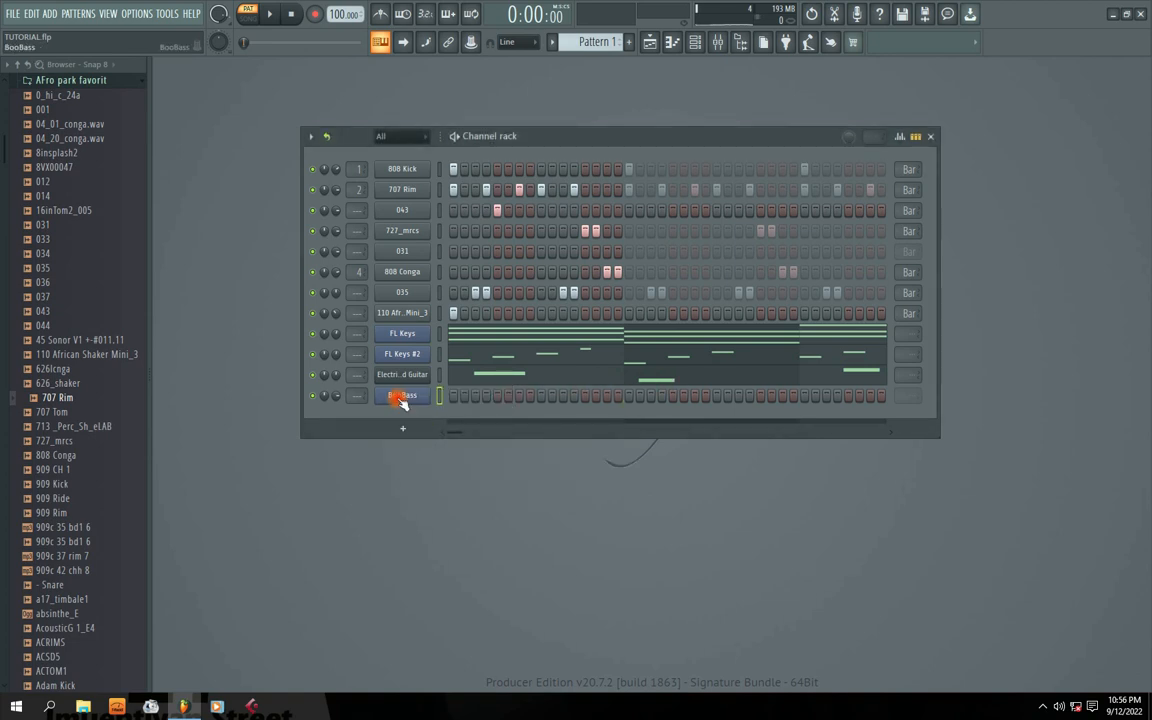
Copy the lowest chord notes G4, F4, A4 and G4 of bars 1–4 from FL Keys into the BooBass piano roll.
{"action": "left_click", "coordinate": [474, 344]}
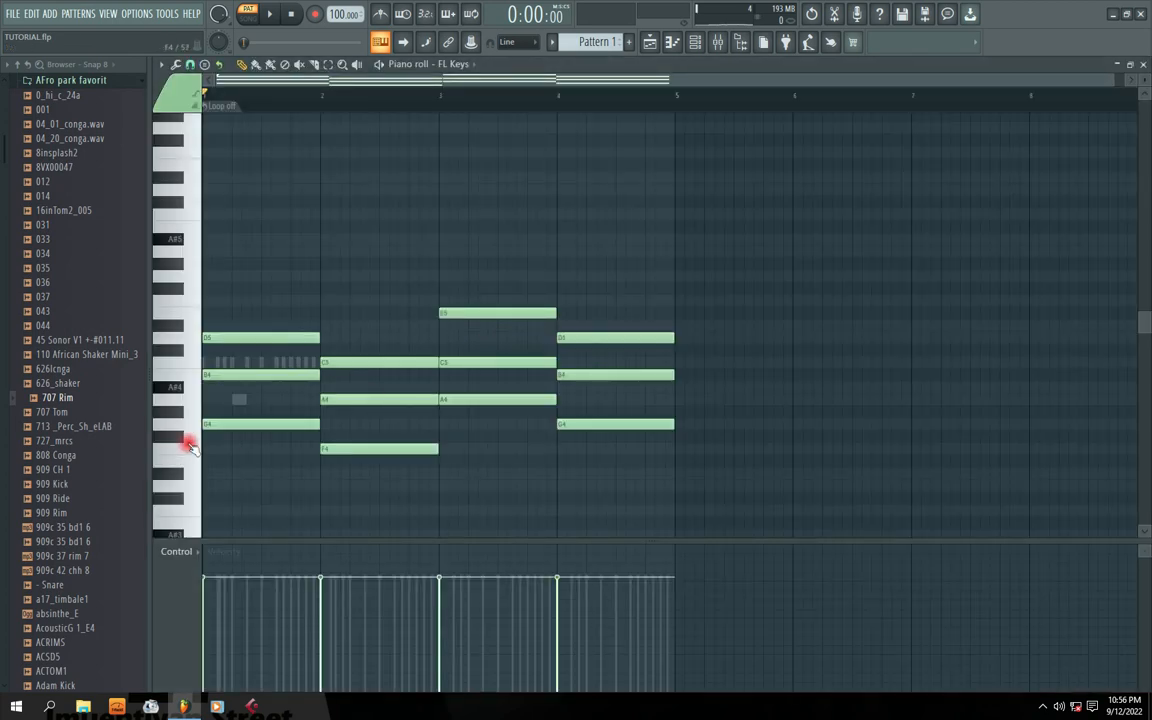
{"action": "left_click_drag", "start_coordinate": [225, 412], "coordinate": [388, 496]}
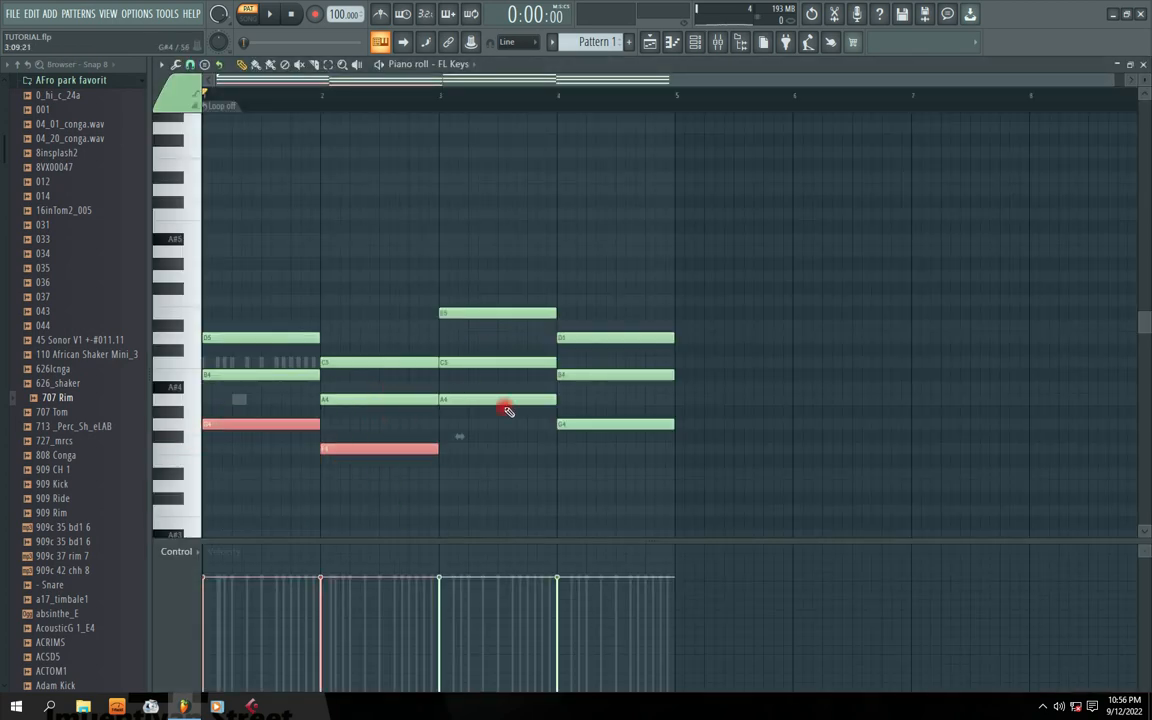
{"action": "mouse_move", "coordinate": [459, 387]}
{"action": "left_mouse_down"}
{"action": "mouse_move", "coordinate": [597, 404]}
{"action": "mouse_move", "coordinate": [664, 452]}
{"action": "left_mouse_up"}
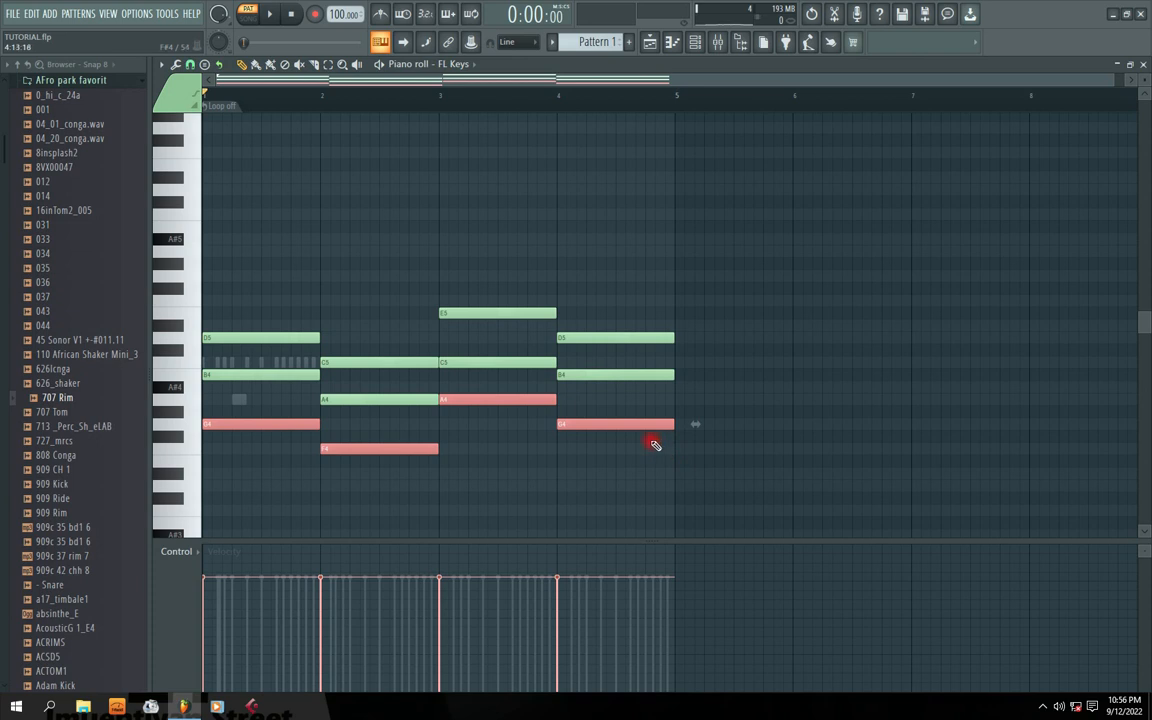
{"action": "left_click", "coordinate": [1143, 65]}
{"action": "right_click", "coordinate": [392, 405]}
{"action": "left_click", "coordinate": [460, 397]}
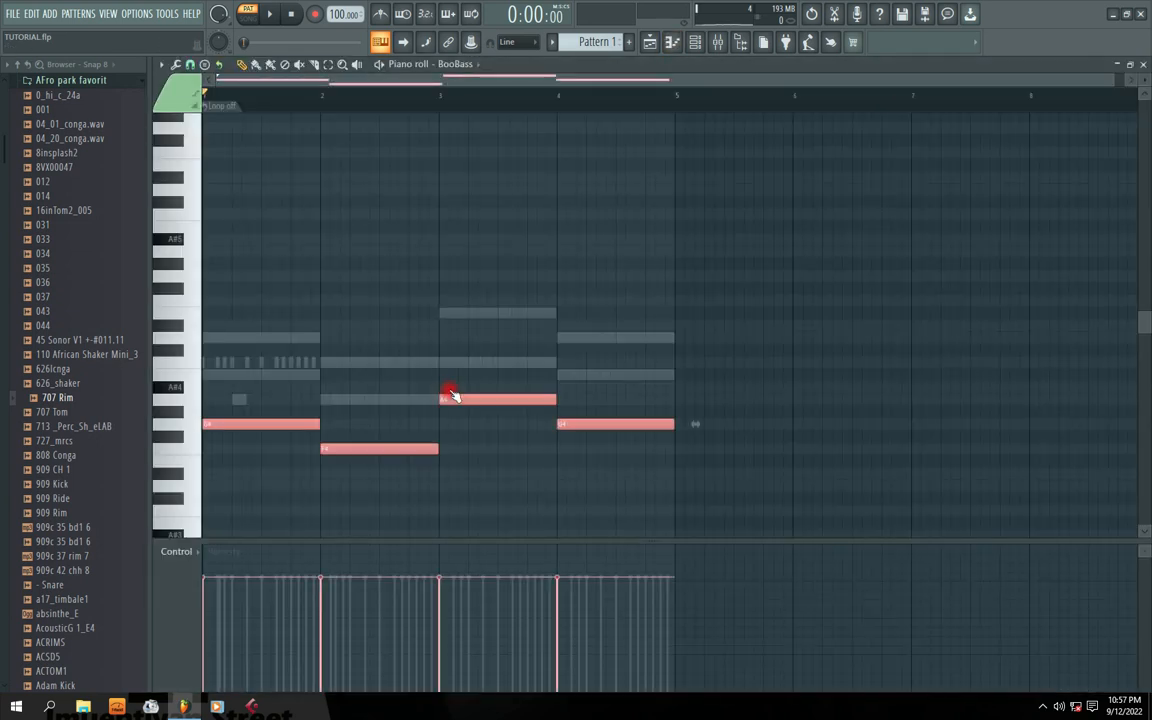
Play back the BooBass line, check its notes in the piano roll and close it.
{"action": "key", "text": "space"}
{"action": "key", "text": "space"}
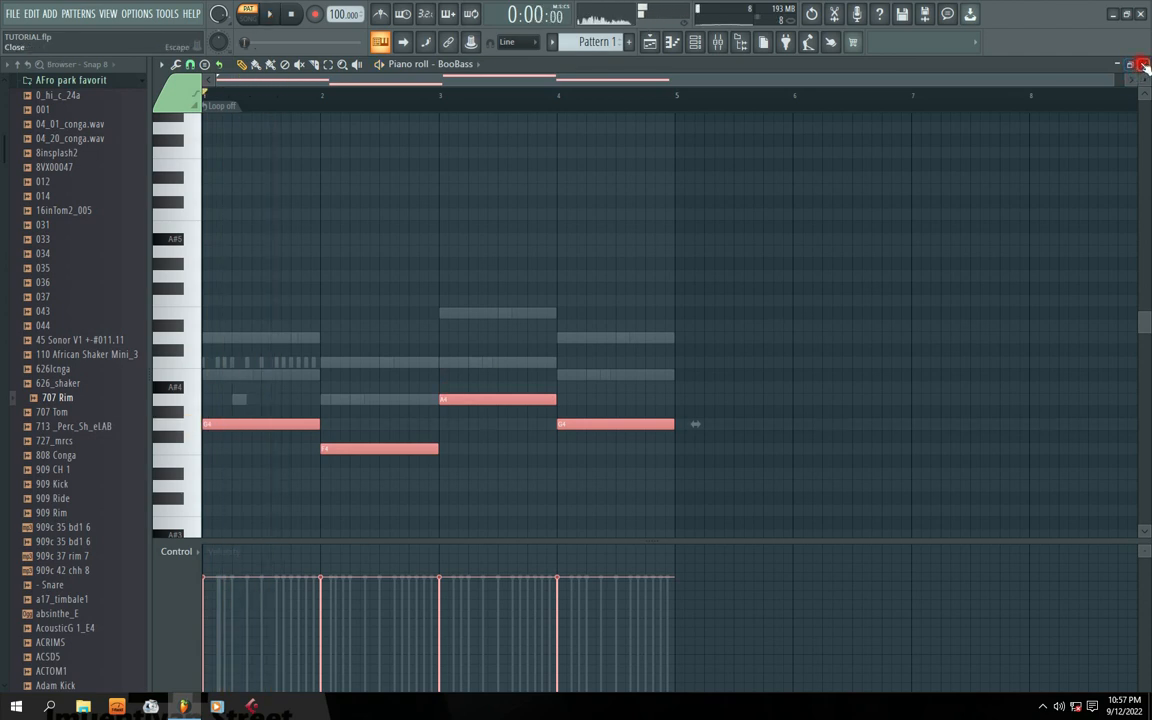
{"action": "left_click", "coordinate": [1143, 65]}
{"action": "key", "text": "space"}
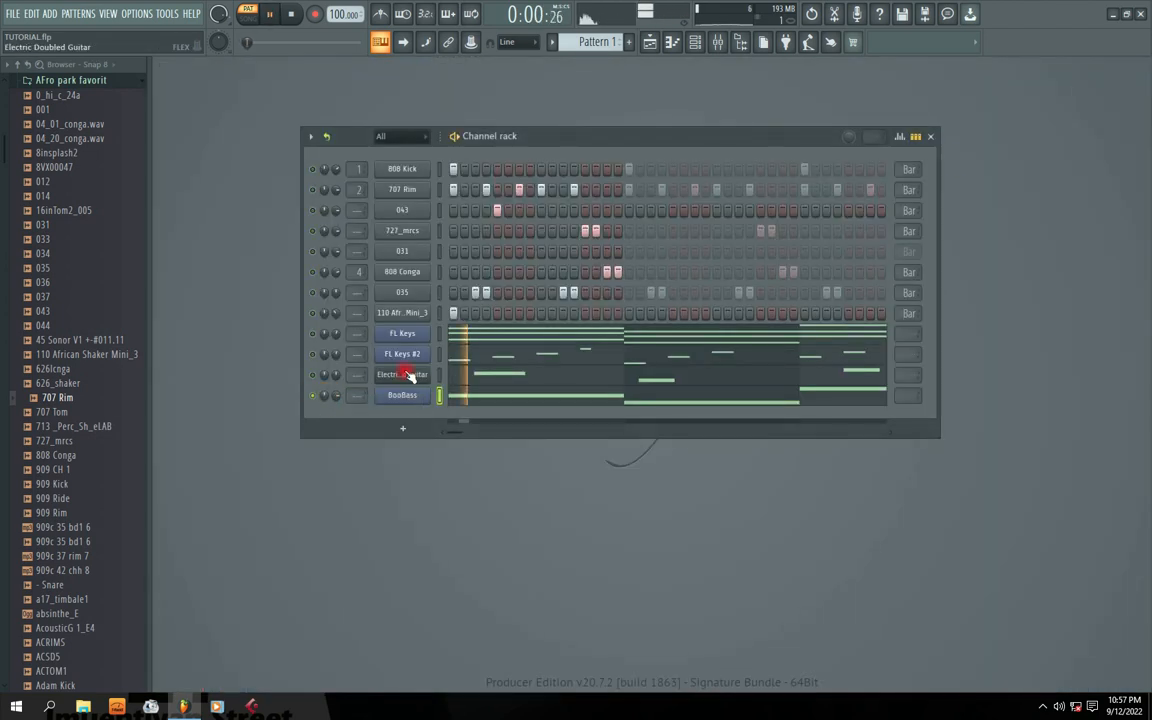
{"action": "left_click", "coordinate": [491, 398]}
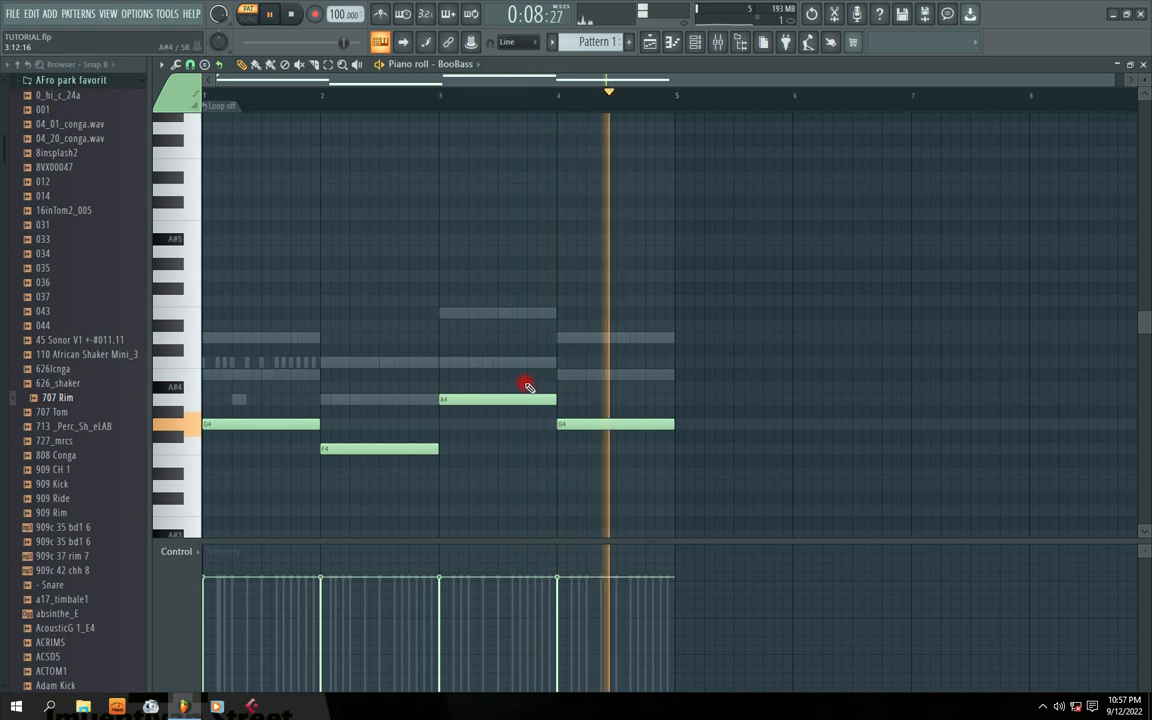
{"action": "key", "text": "space"}
{"action": "left_click", "coordinate": [1145, 65]}
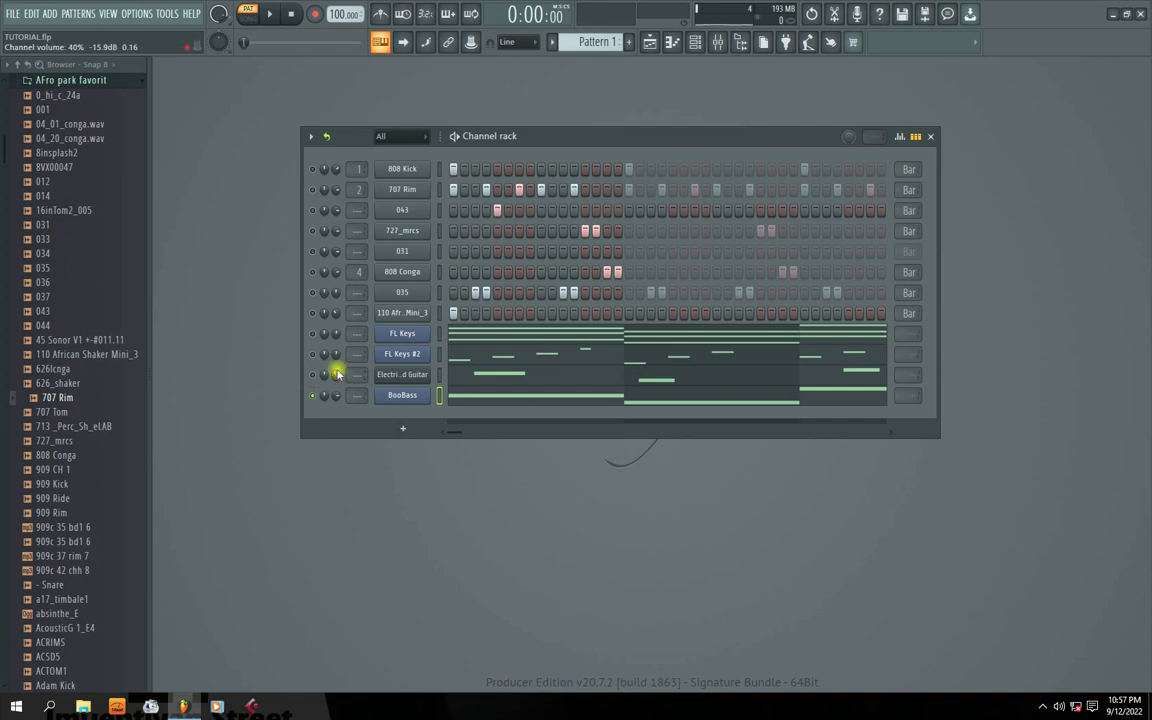
Quantize the Electric Doubled Guitar notes with the Default template and move the bar 2 A4 slightly later, to 2:02:08.
{"action": "left_click_drag", "start_coordinate": [584, 133], "coordinate": [565, 141]}
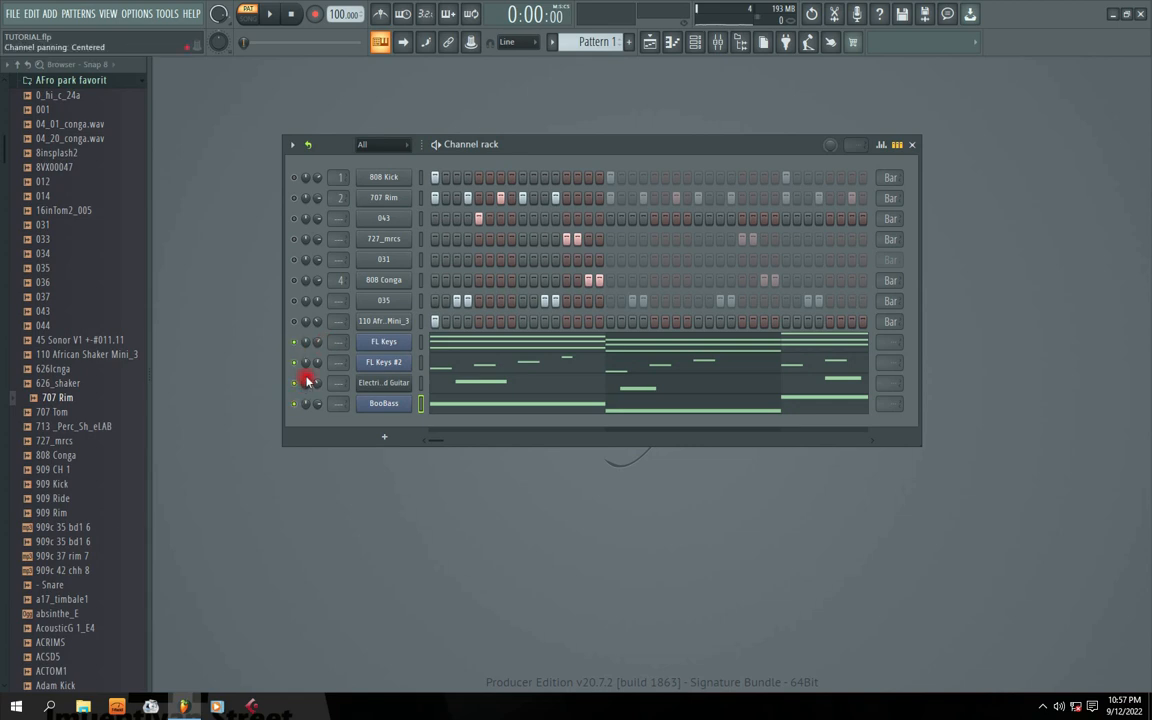
{"action": "left_click_drag", "start_coordinate": [590, 158], "coordinate": [580, 208]}
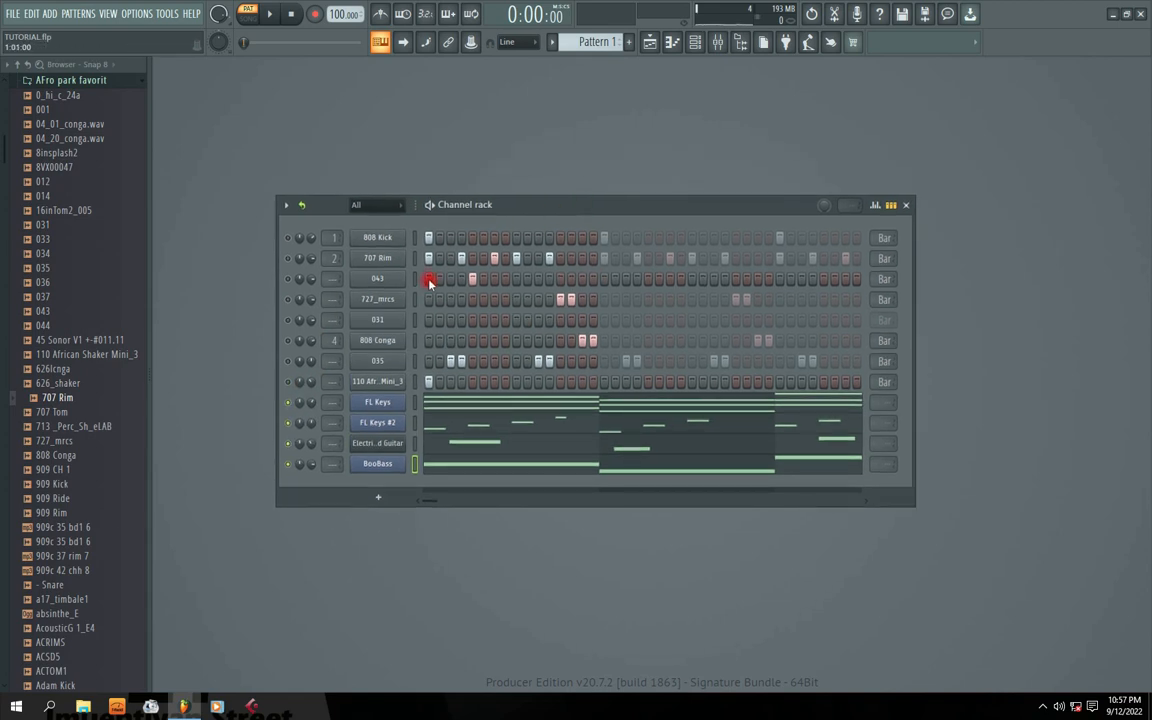
{"action": "left_click", "coordinate": [461, 438]}
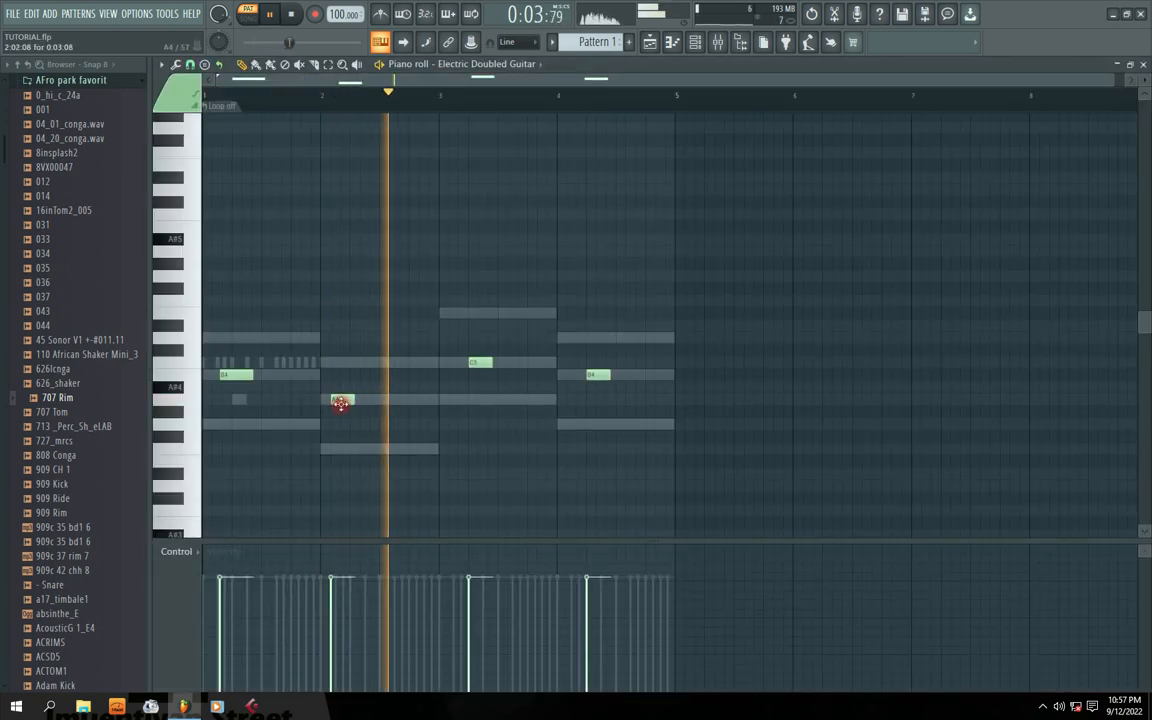
{"action": "key", "text": "alt+q"}
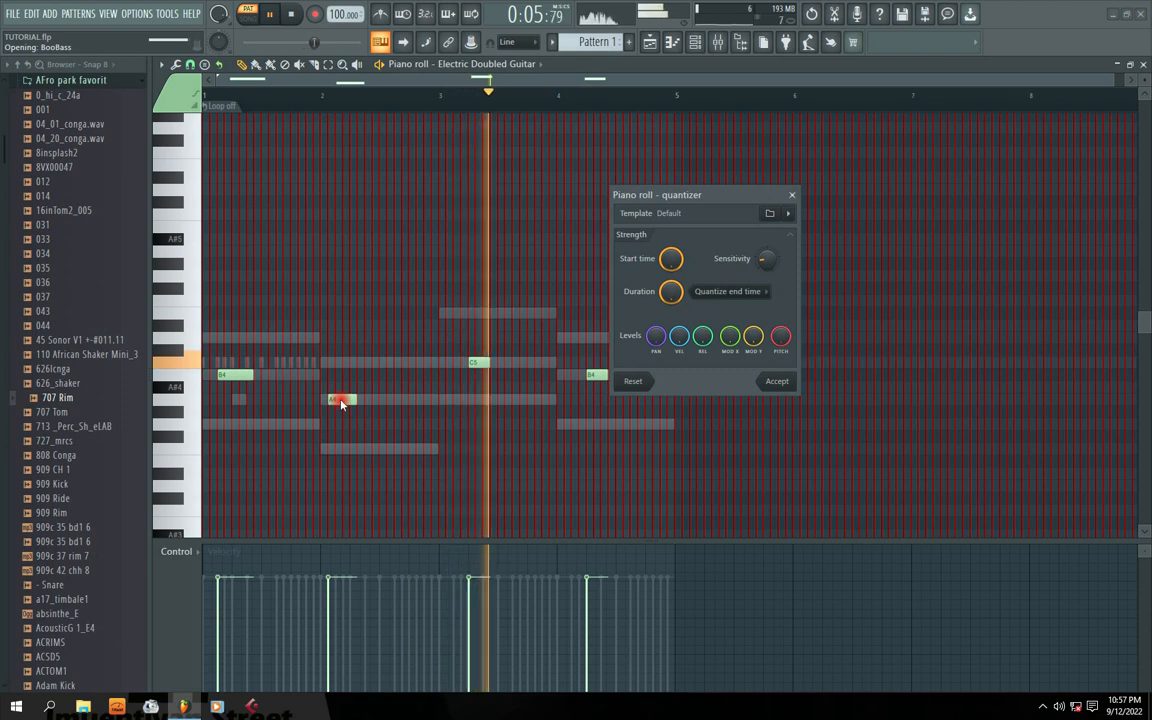
{"action": "key", "text": "Return"}
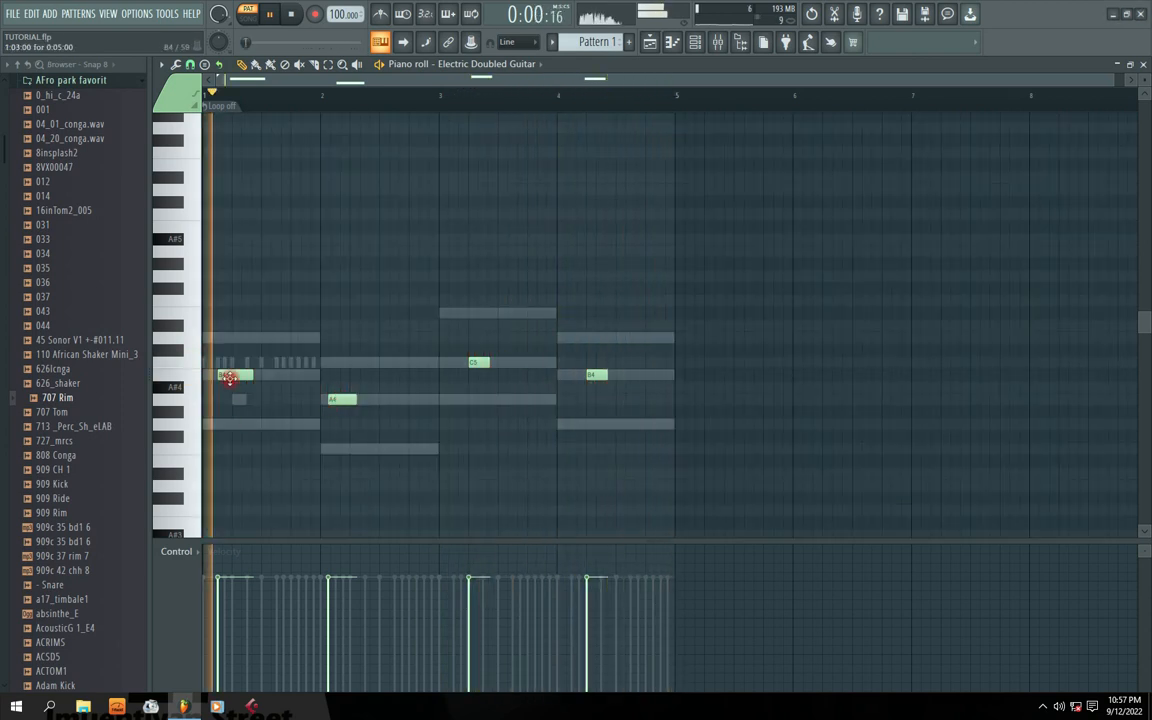
{"action": "left_click_drag", "start_coordinate": [342, 401], "coordinate": [352, 400]}
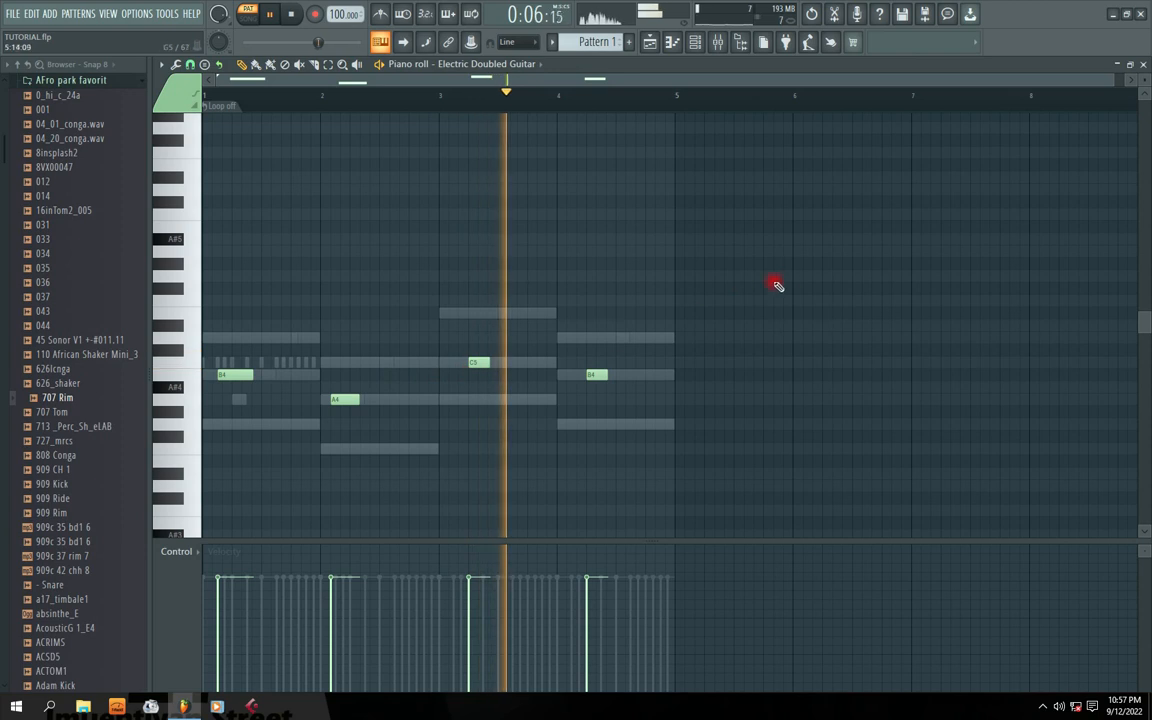
{"action": "left_click", "coordinate": [1142, 66]}
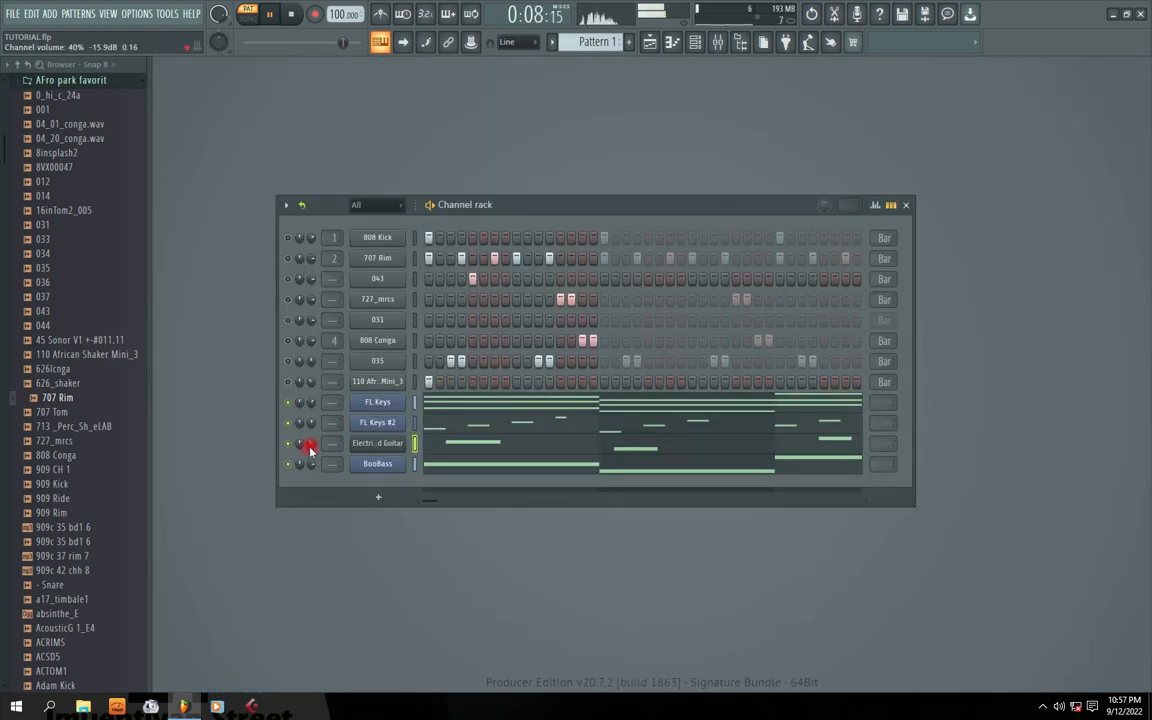
Play the full pattern with the percussion unmuted and review the guitar's bar 2 A4 in the piano roll.
{"action": "left_click_drag", "start_coordinate": [522, 202], "coordinate": [523, 210]}
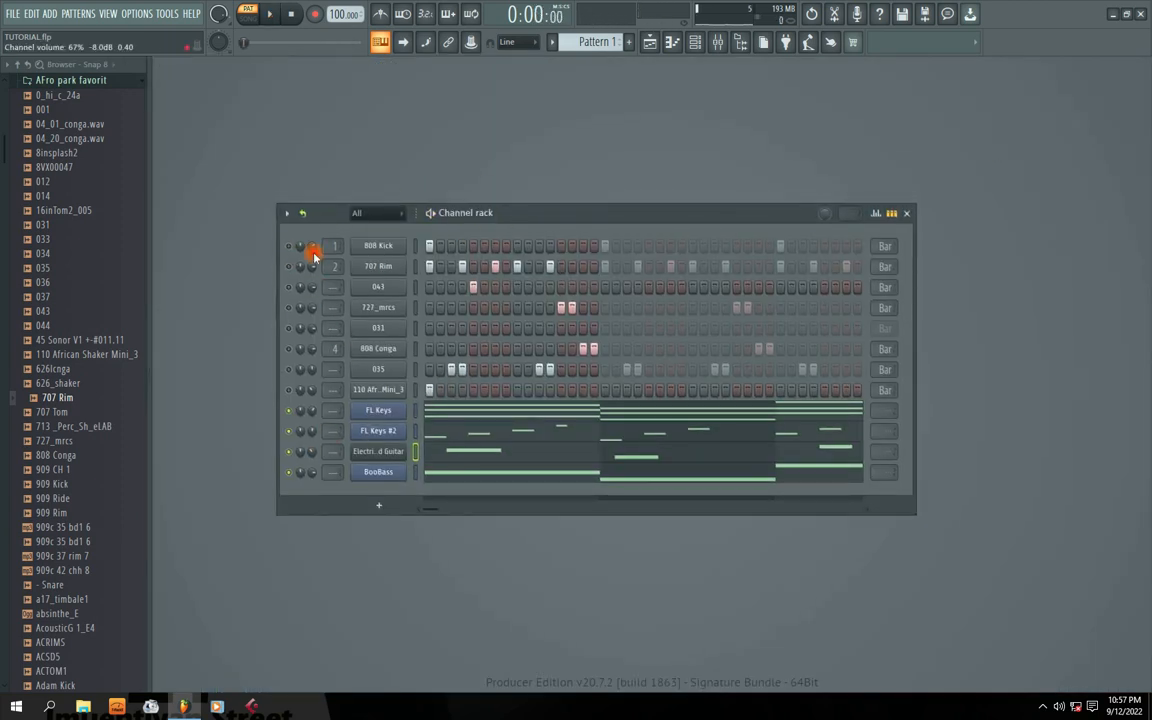
{"action": "key", "text": "space"}
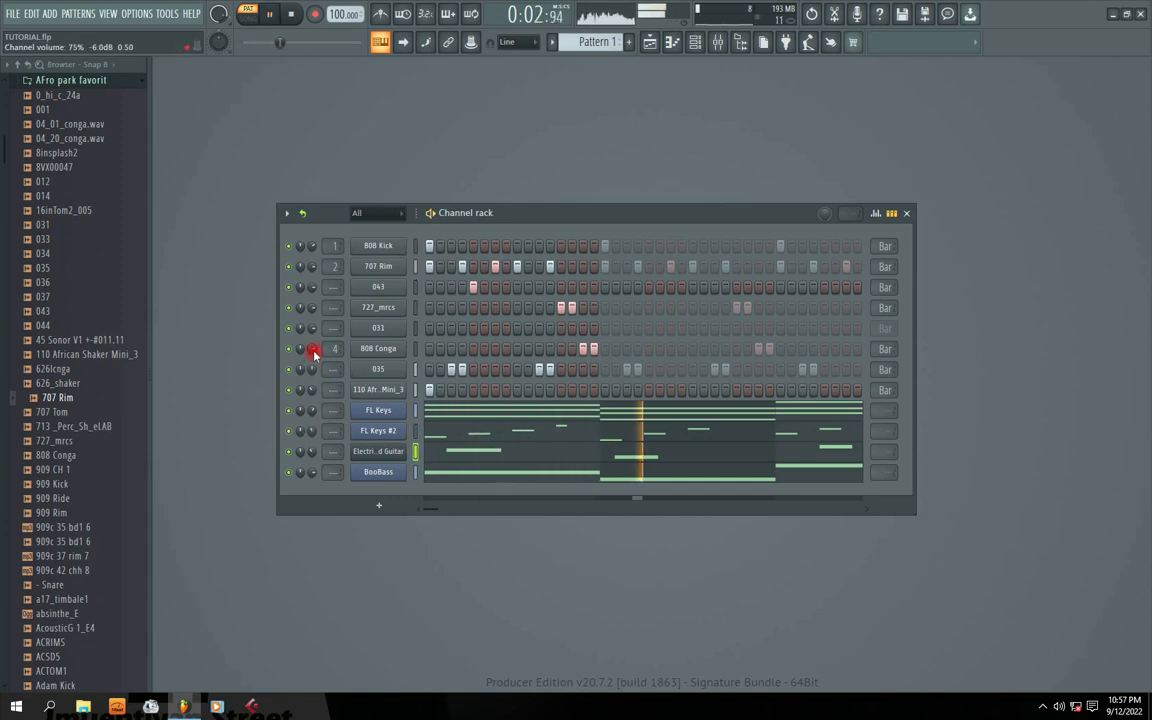
{"action": "left_click", "coordinate": [522, 460]}
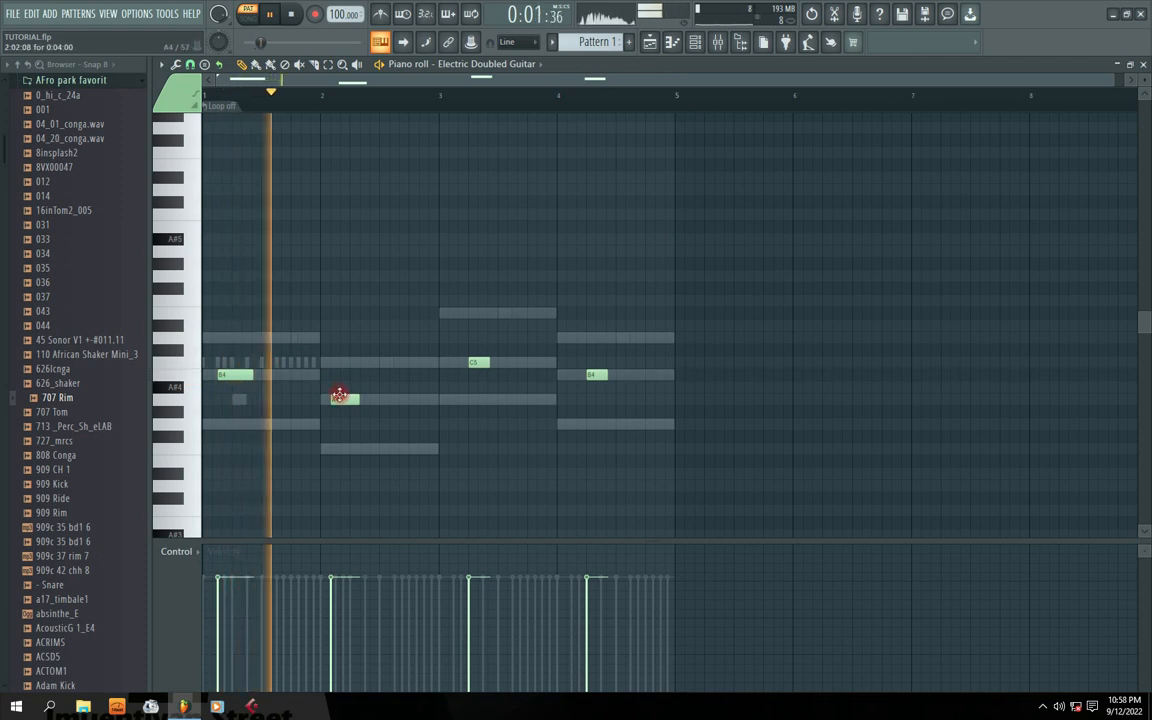
{"action": "mouse_move", "coordinate": [341, 398]}
{"action": "left_mouse_down"}
{"action": "mouse_move", "coordinate": [354, 399]}
{"action": "mouse_move", "coordinate": [340, 400]}
{"action": "left_mouse_up"}
{"action": "key", "text": "space"}
{"action": "left_click", "coordinate": [1143, 66]}
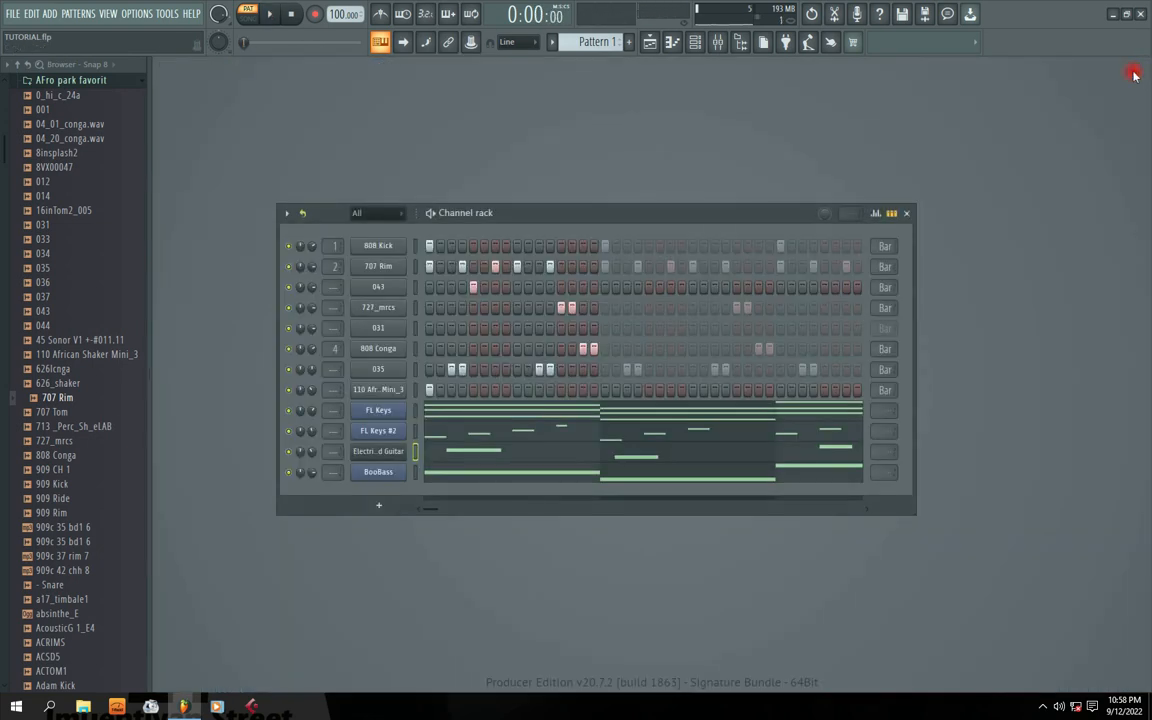
{"action": "left_click_drag", "start_coordinate": [552, 218], "coordinate": [524, 226]}
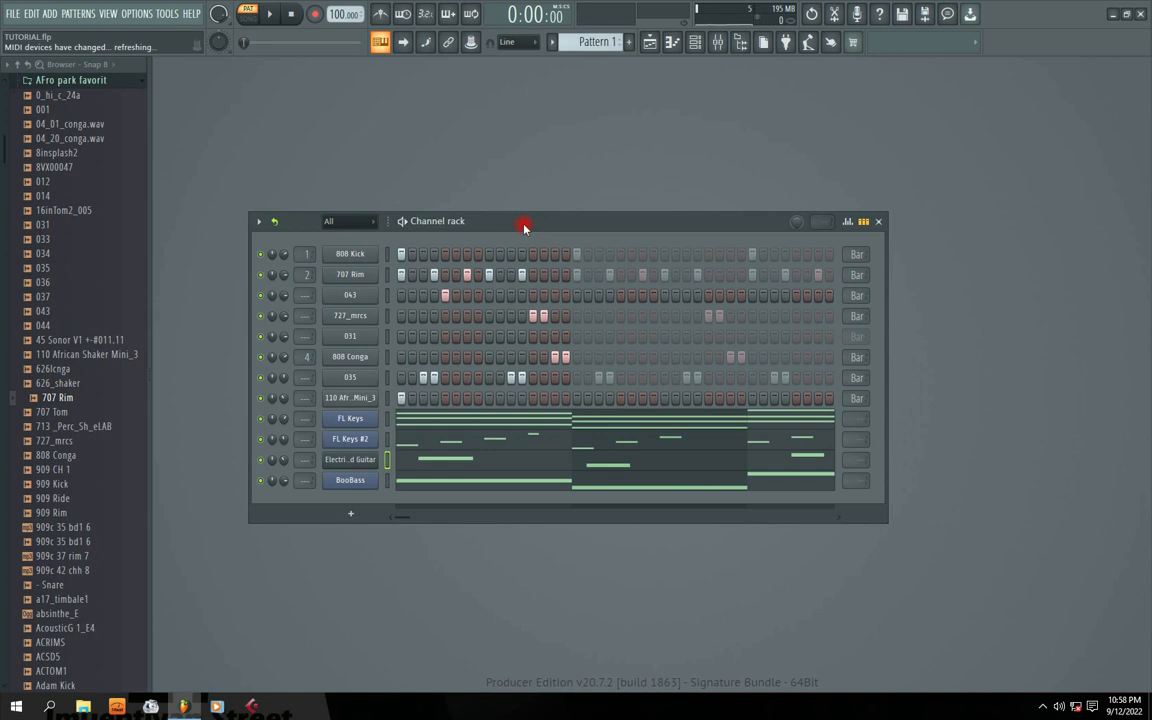
{"action": "left_click_drag", "start_coordinate": [518, 232], "coordinate": [527, 194]}
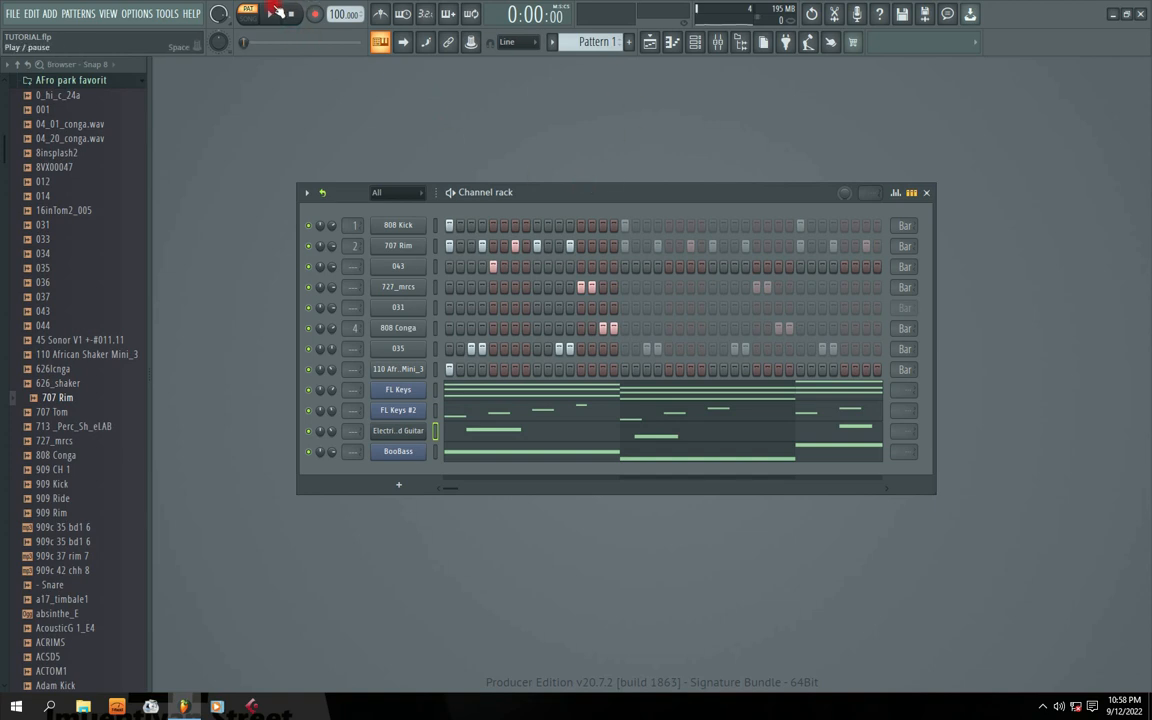
{"action": "left_click_drag", "start_coordinate": [553, 195], "coordinate": [544, 192]}
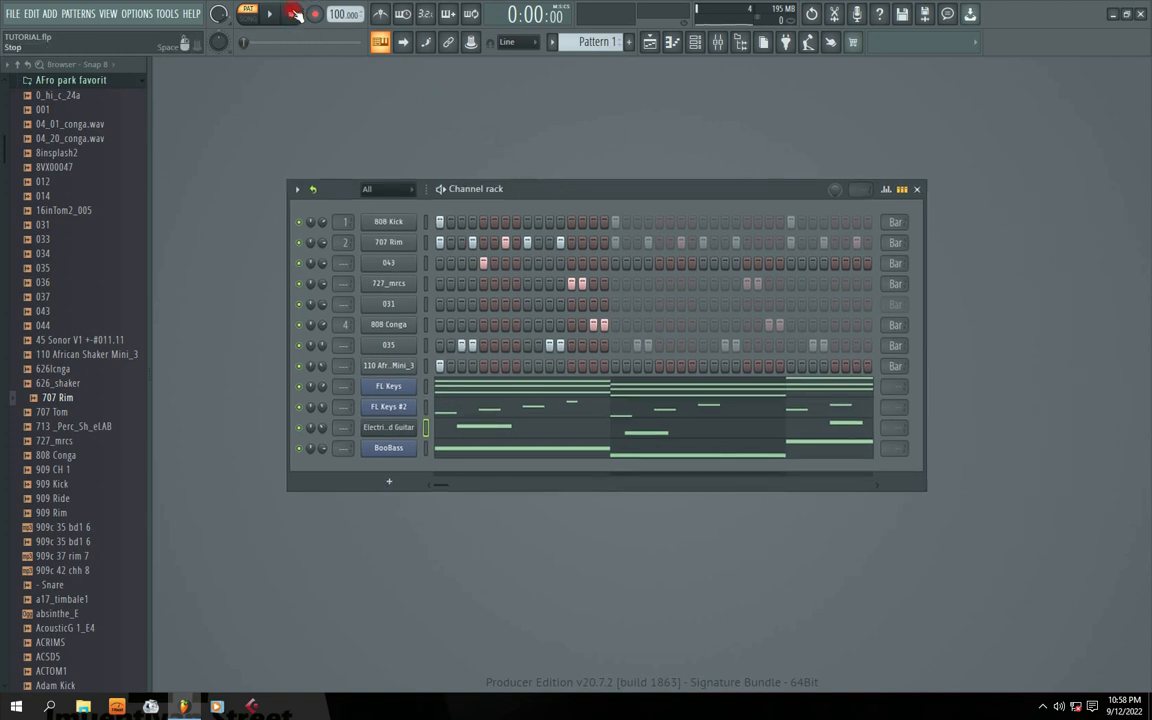
{"action": "left_click_drag", "start_coordinate": [512, 198], "coordinate": [513, 229]}
Review the sampler settings of the 808 Kick and 707 Rim channels and close them.
{"action": "left_click", "coordinate": [413, 256]}
{"action": "left_click", "coordinate": [386, 476]}
{"action": "left_click", "coordinate": [645, 235]}
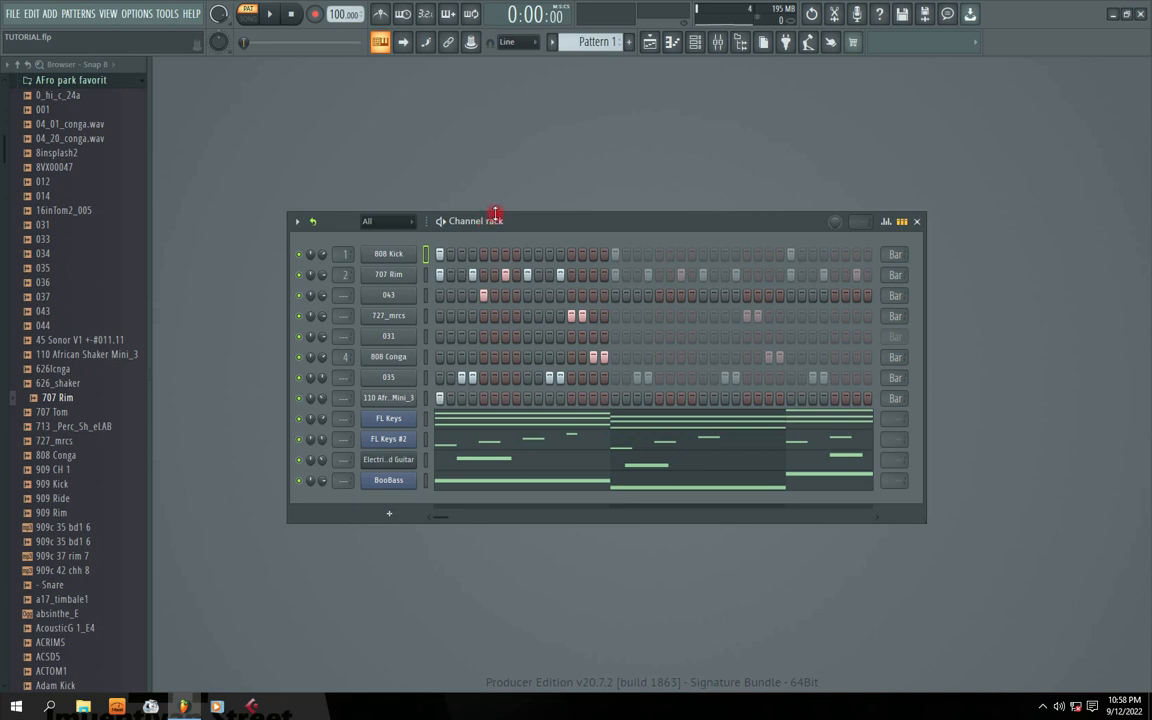
{"action": "left_click_drag", "start_coordinate": [504, 233], "coordinate": [489, 206]}
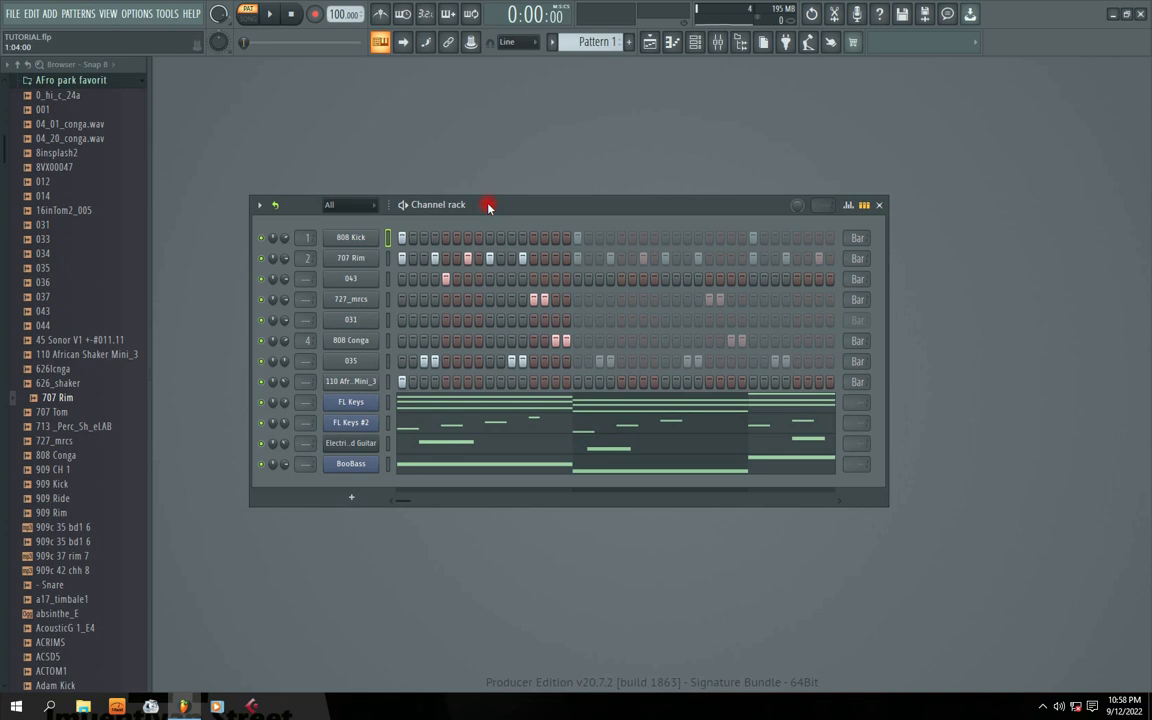
{"action": "left_click", "coordinate": [357, 261]}
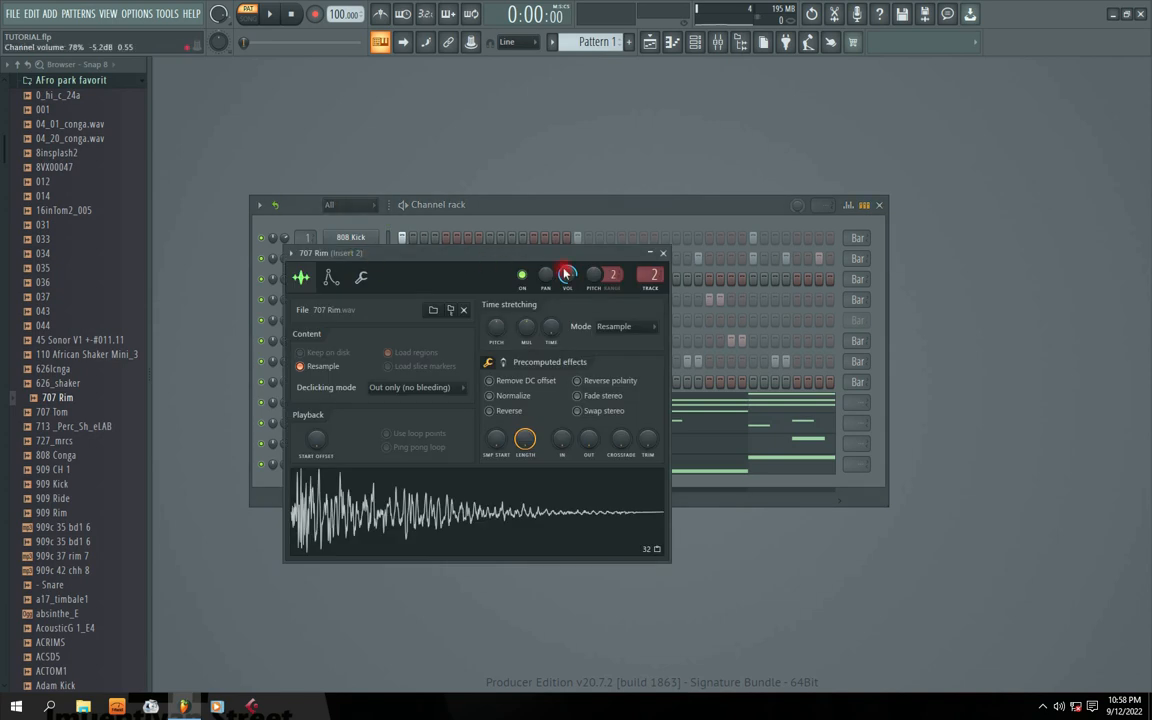
{"action": "left_click", "coordinate": [653, 266]}
{"action": "left_click", "coordinate": [450, 209]}
{"action": "left_click_drag", "start_coordinate": [450, 209], "coordinate": [493, 208]}
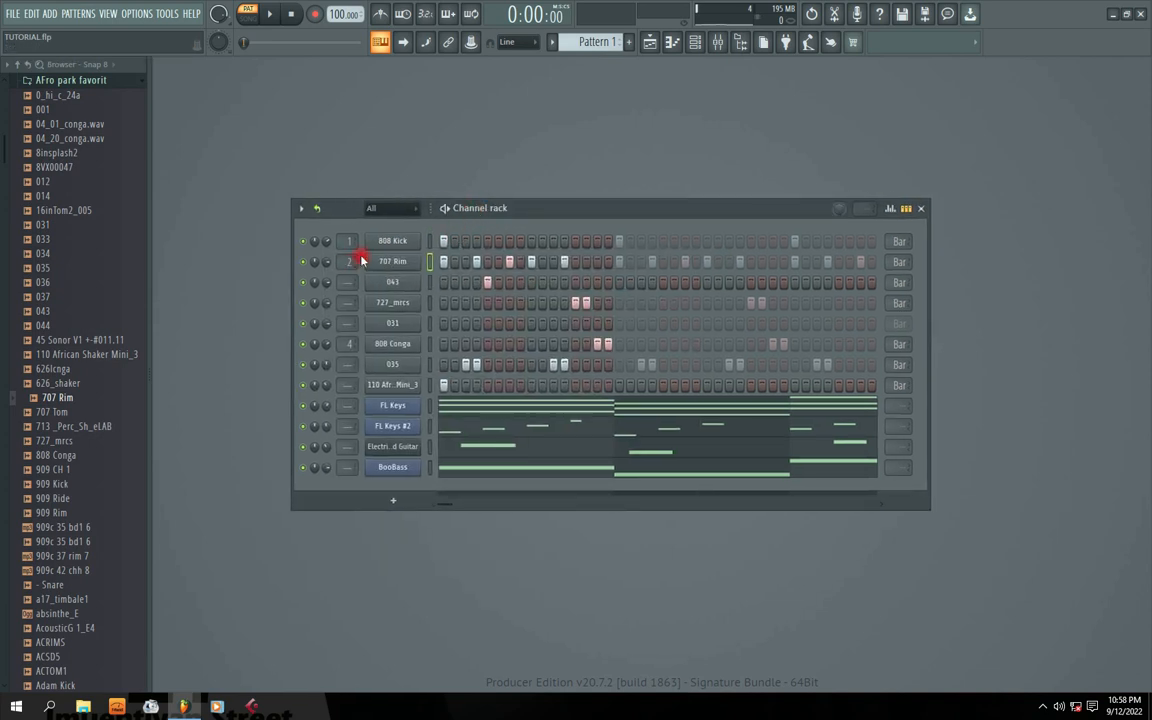
Play the beat with only the 808 Kick and 707 Rim channels unmuted.
{"action": "left_click", "coordinate": [308, 263]}
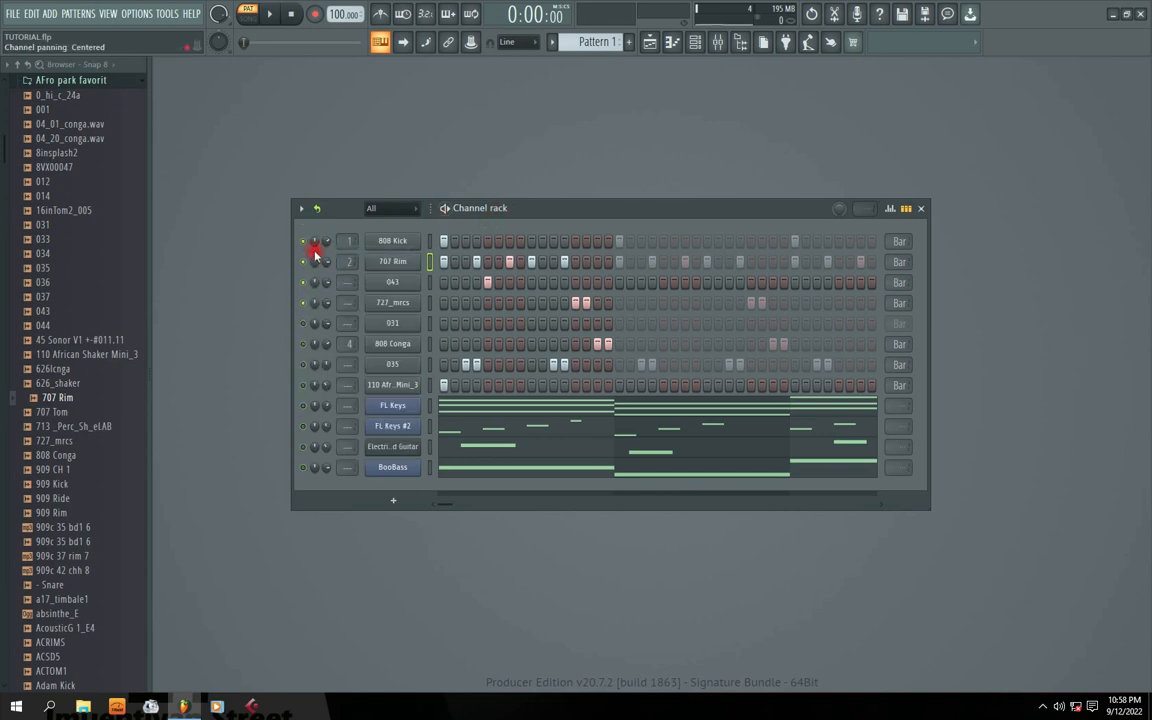
{"action": "key", "text": "space"}
{"action": "left_click", "coordinate": [304, 263]}
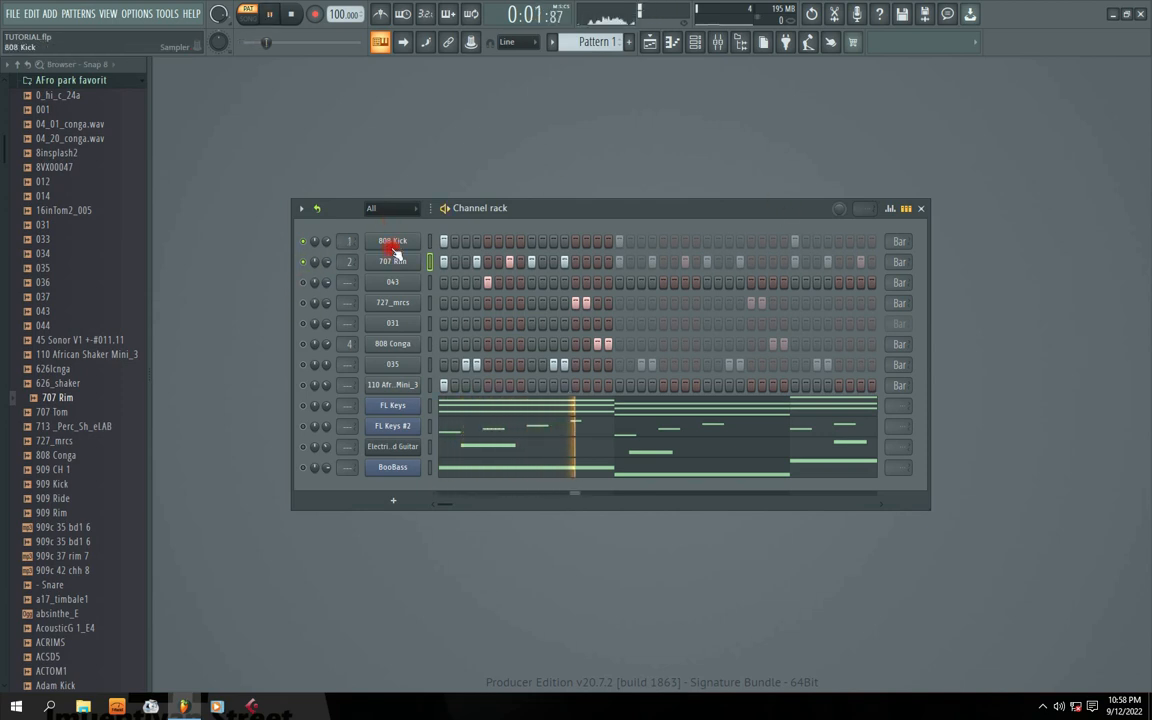
Unmute the 043, 727_mrcs, 031, 808 Conga and 035 channels and play the percussion together.
{"action": "left_click", "coordinate": [303, 283]}
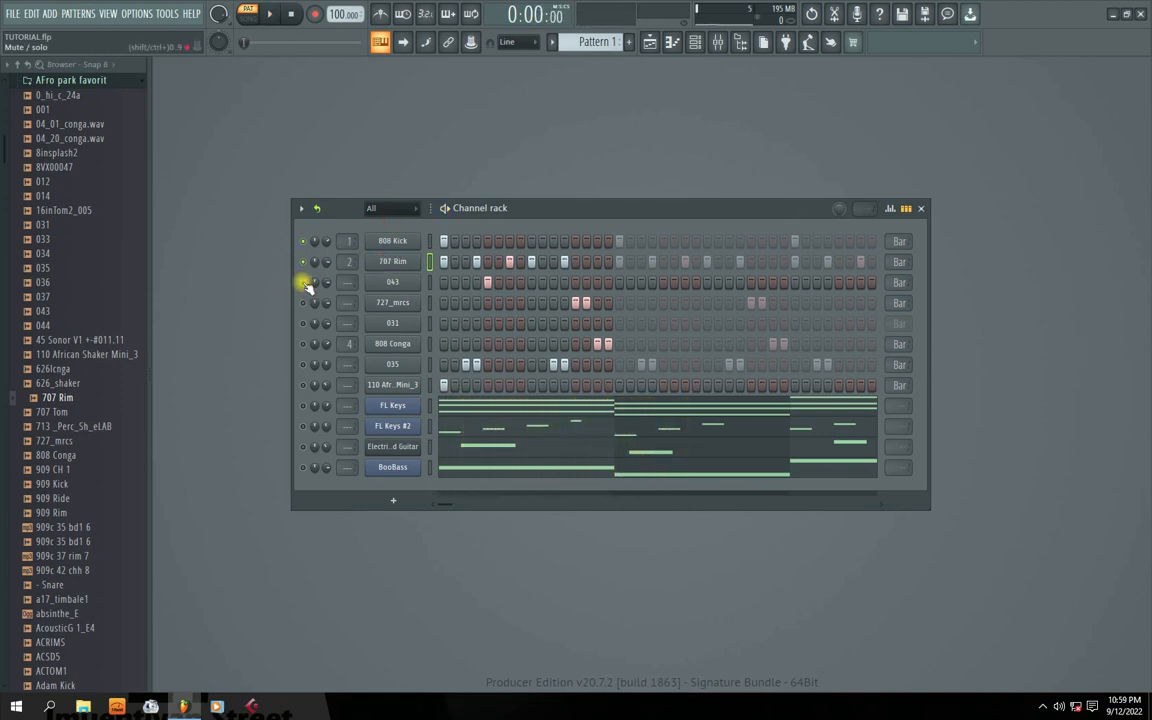
{"action": "key", "text": "space"}
{"action": "left_click", "coordinate": [304, 344]}
{"action": "left_click", "coordinate": [303, 365]}
{"action": "key", "text": "space"}
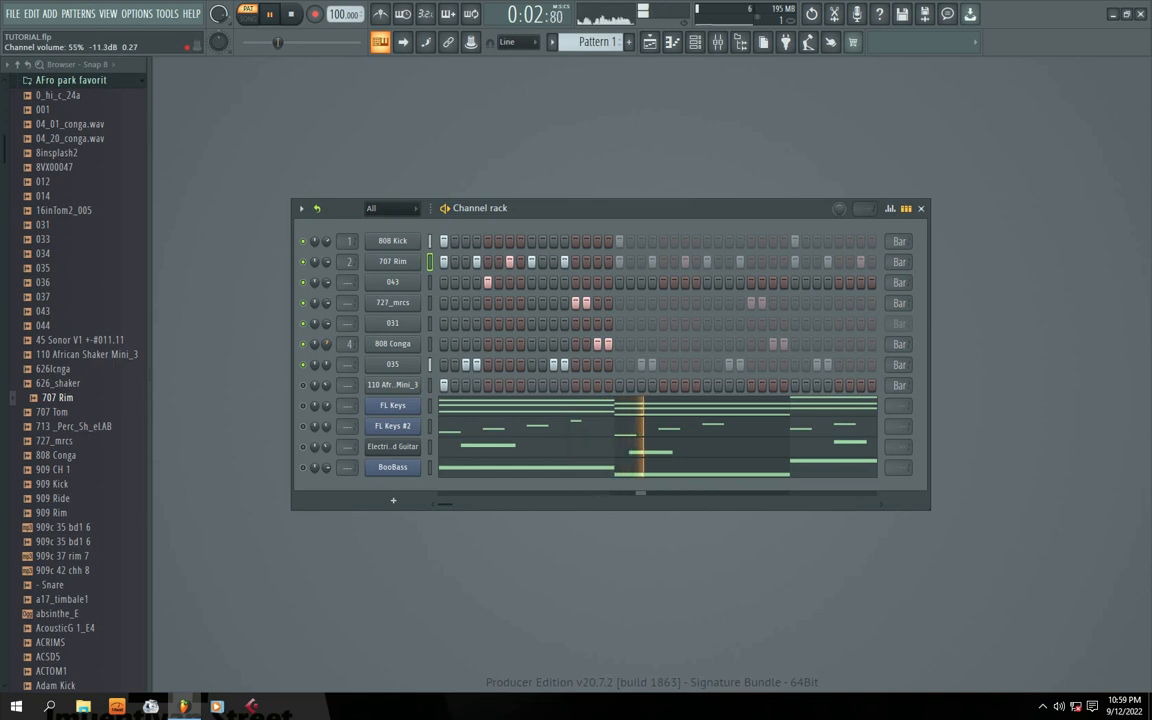
Unmute the 110 African Shaker Mini_3 channel and listen to the complete percussion section.
{"action": "left_click", "coordinate": [306, 385]}
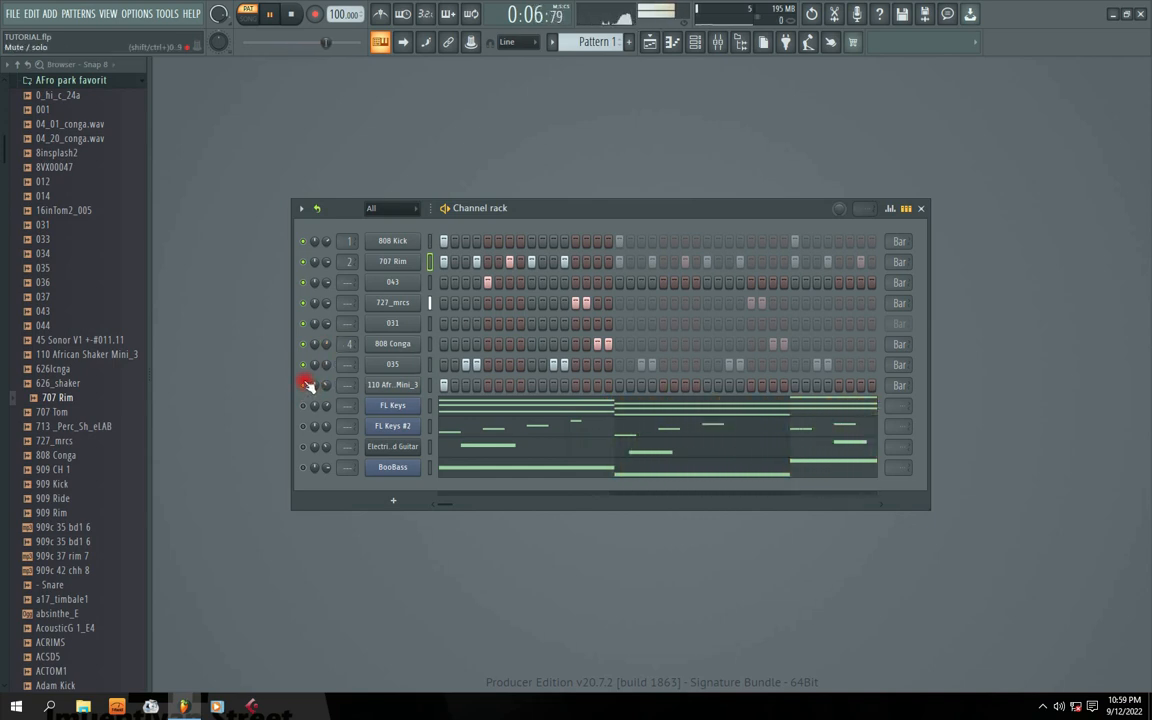
{"action": "key", "text": "space"}
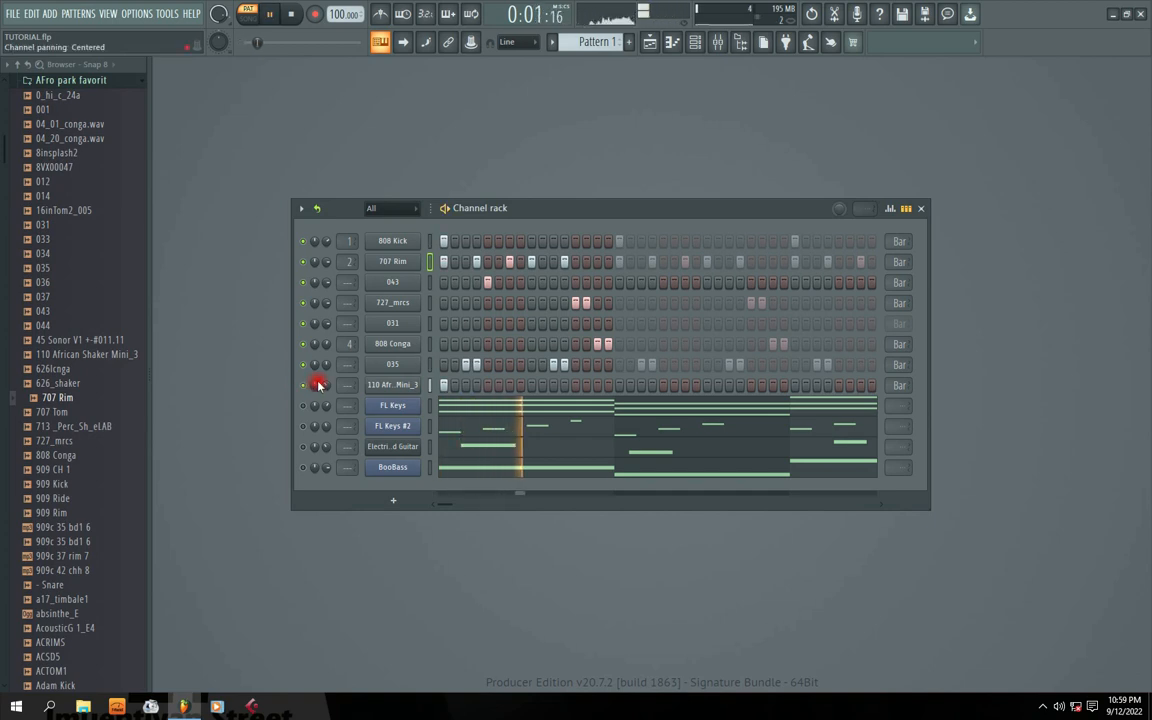
{"action": "key", "text": "space"}
{"action": "left_click_drag", "start_coordinate": [543, 217], "coordinate": [537, 184]}
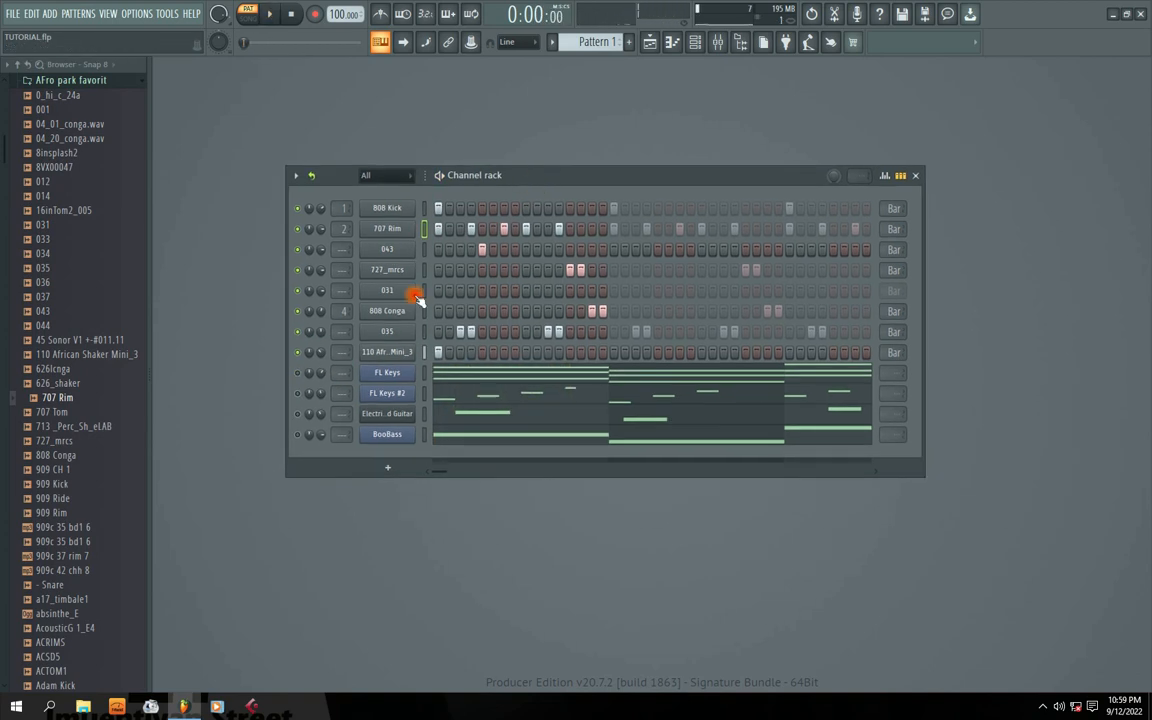
Unmute FL Keys, FL Keys #2 and Electric Doubled Guitar over the percussion while playing the pattern.
{"action": "key", "text": "space"}
{"action": "left_click_drag", "start_coordinate": [321, 373], "coordinate": [321, 384]}
{"action": "key", "text": "space"}
{"action": "key", "text": "space"}
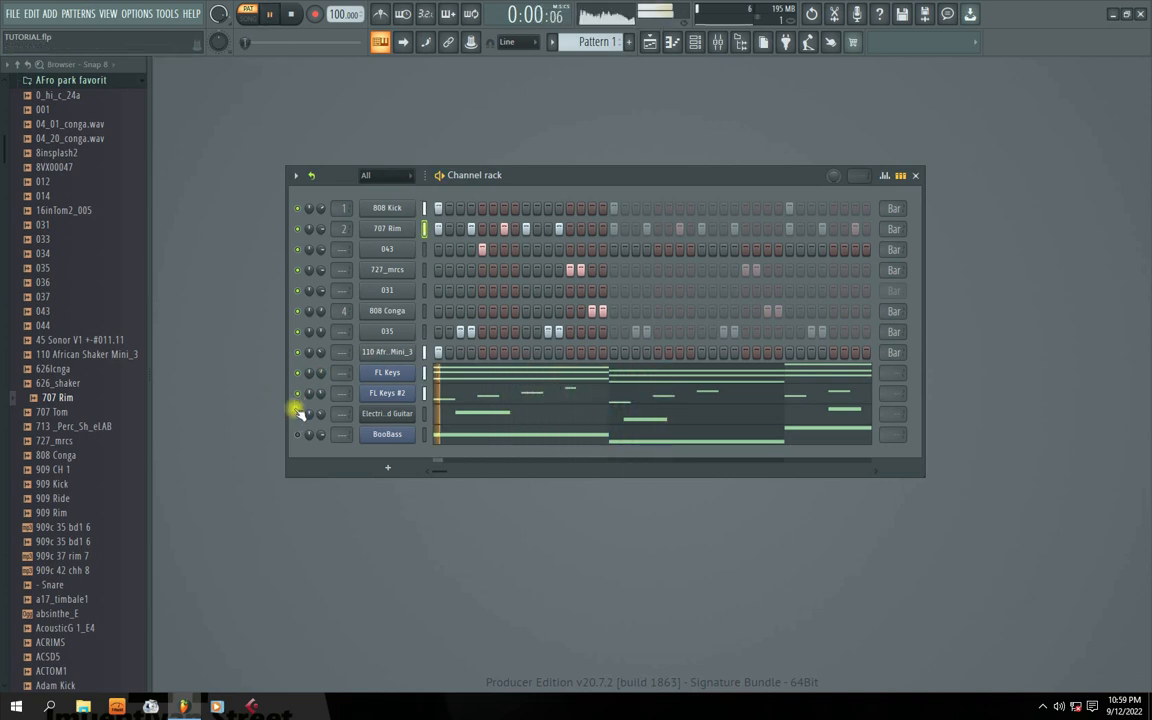
{"action": "left_click_drag", "start_coordinate": [321, 393], "coordinate": [321, 425]}
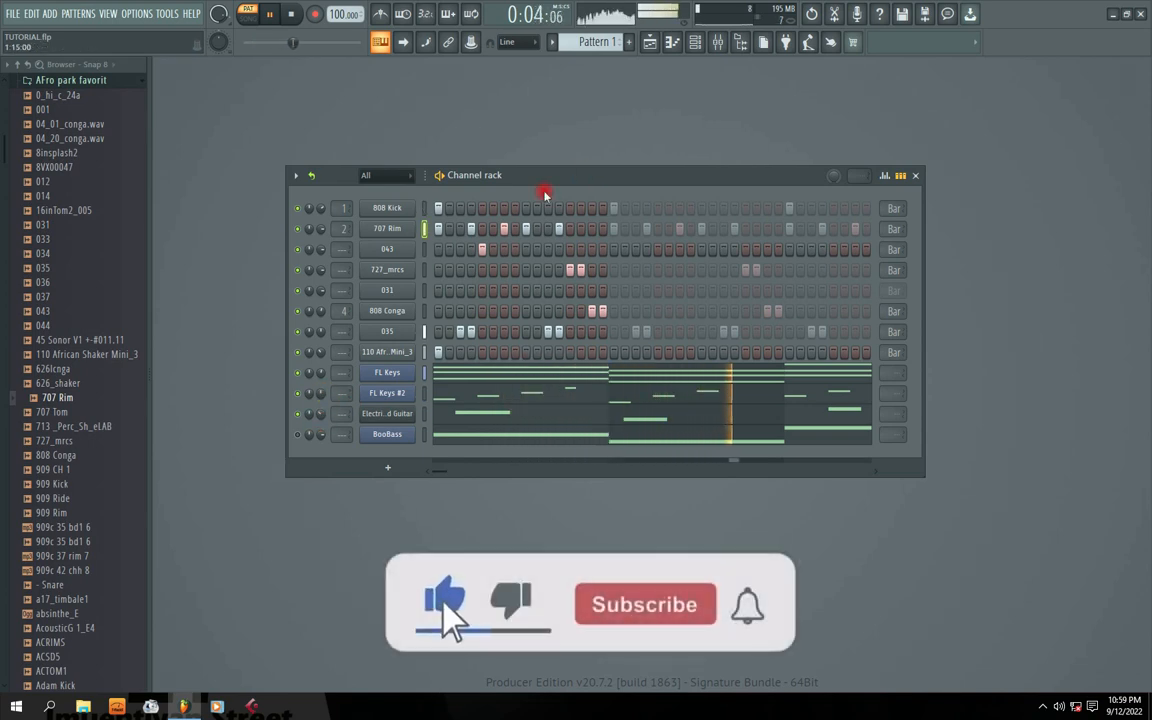